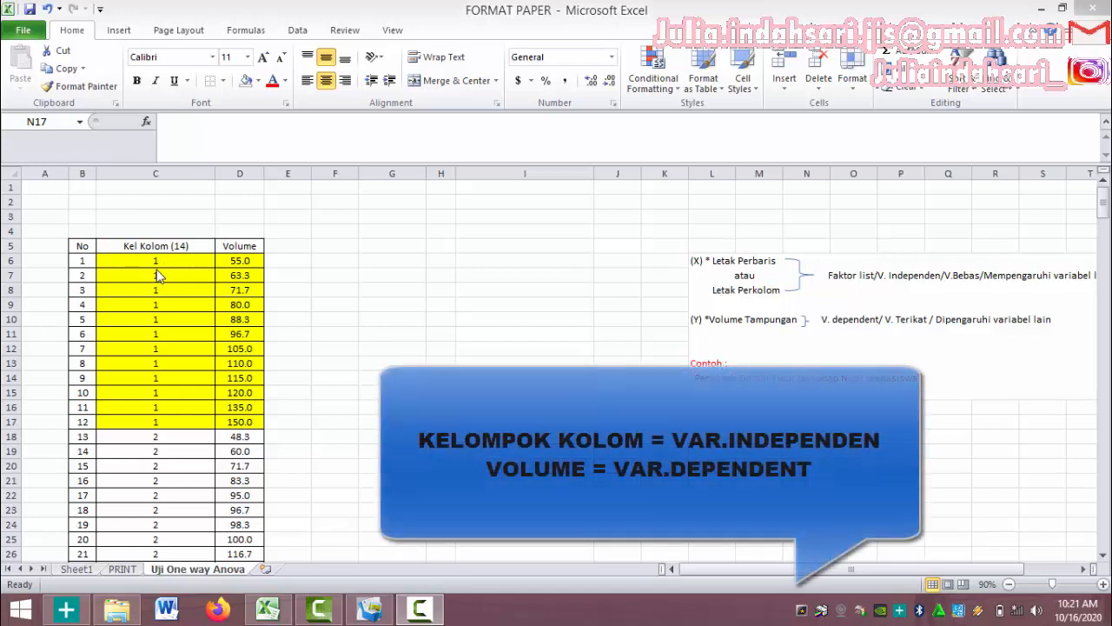
Examine the sample numbers, column groups and volumes listed in the Uji One way Anova sheet
scroll(161, 272, "down", 14)
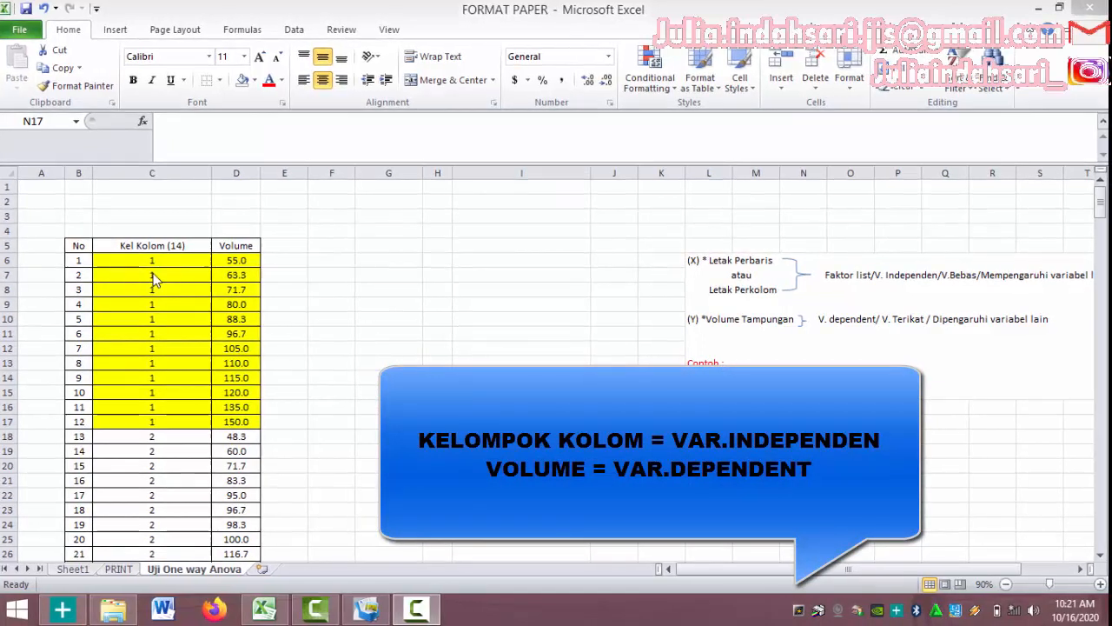
scroll(208, 325, "down", 5)
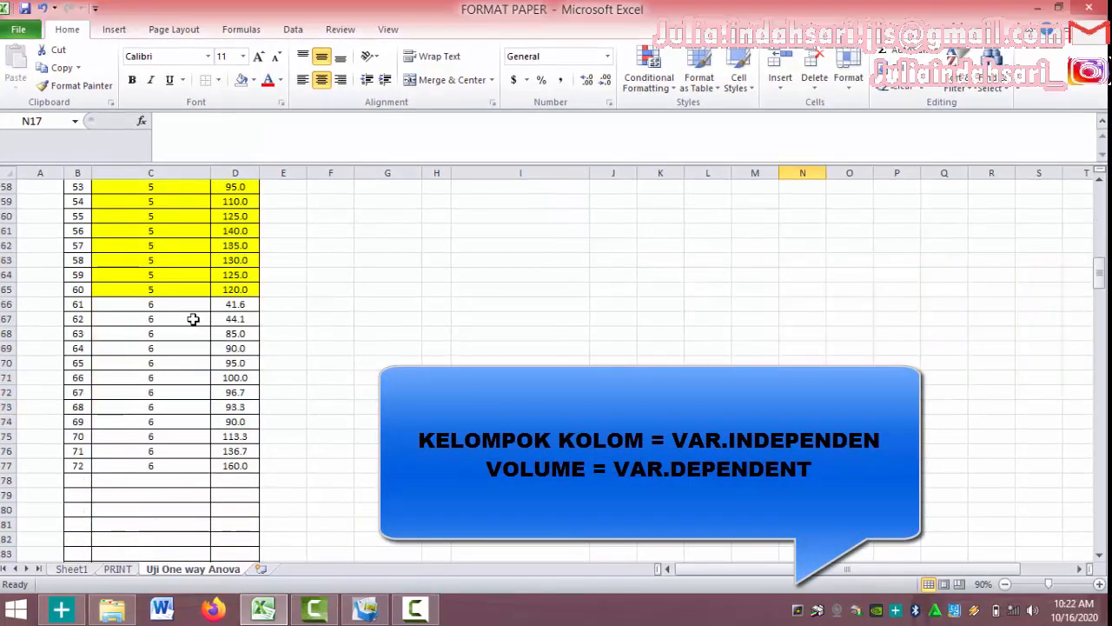
scroll(198, 372, "up", 19)
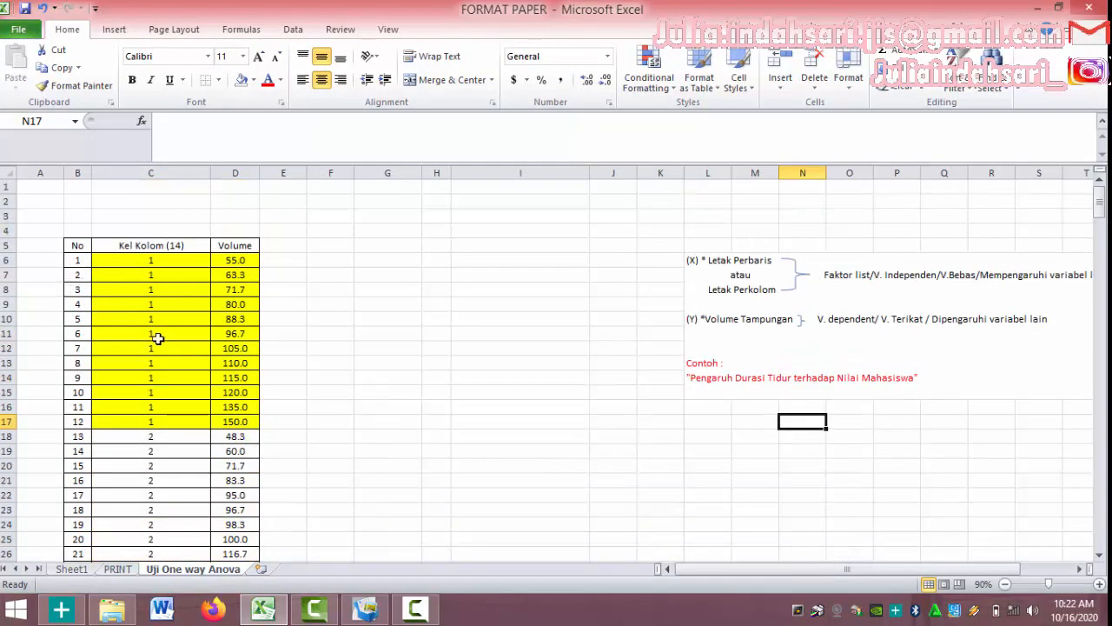
left_click_drag(76, 259, 86, 426)
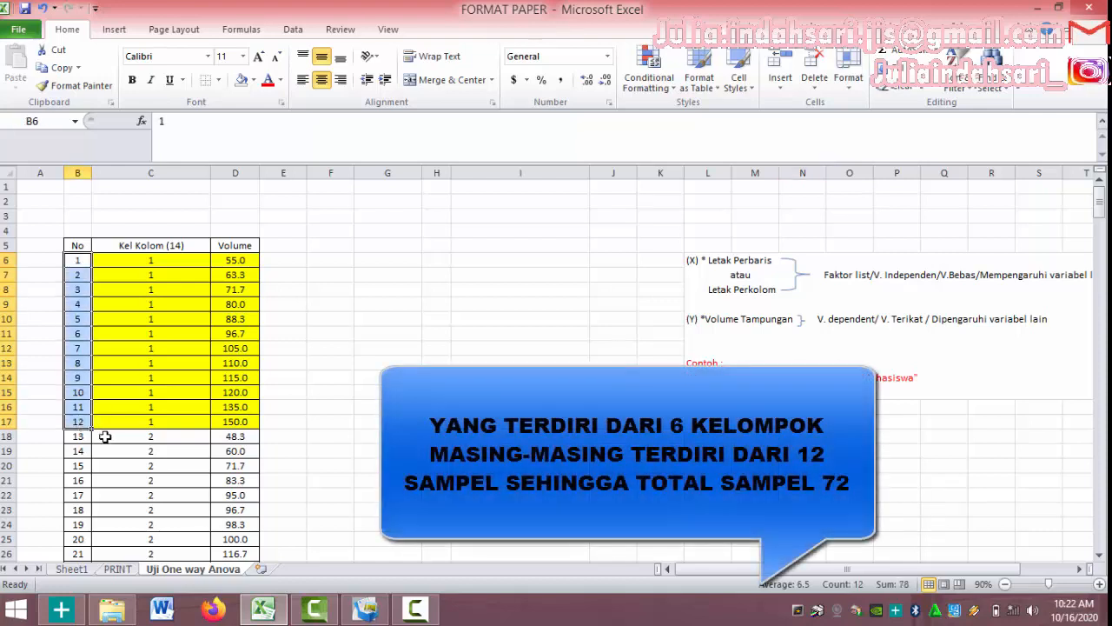
scroll(83, 361, "down", 6)
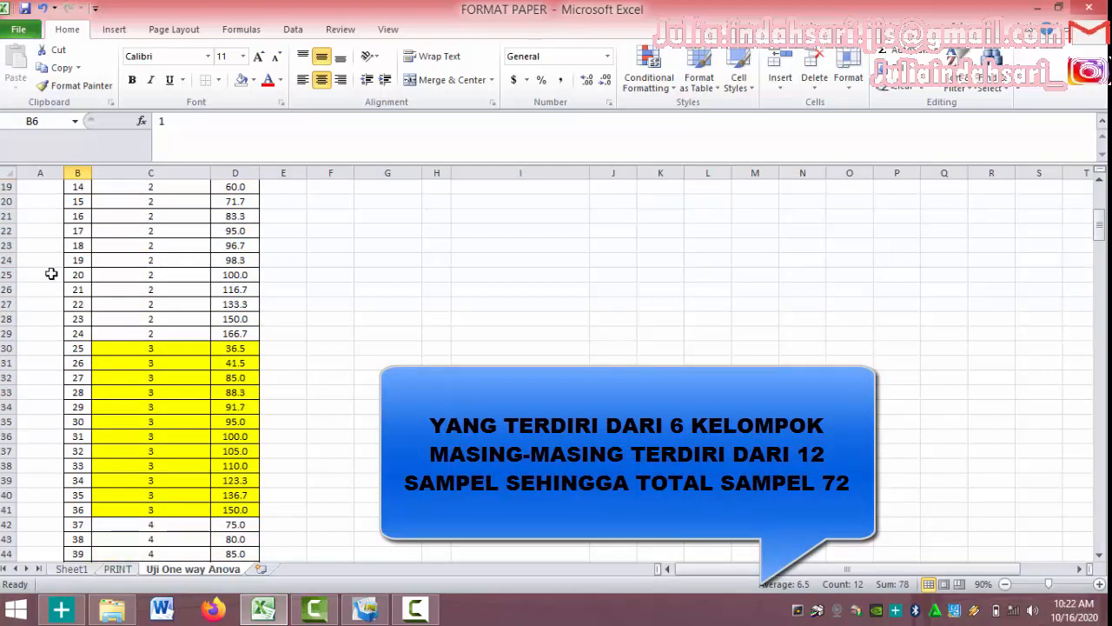
scroll(56, 310, "down", 1)
scroll(66, 330, "down", 14)
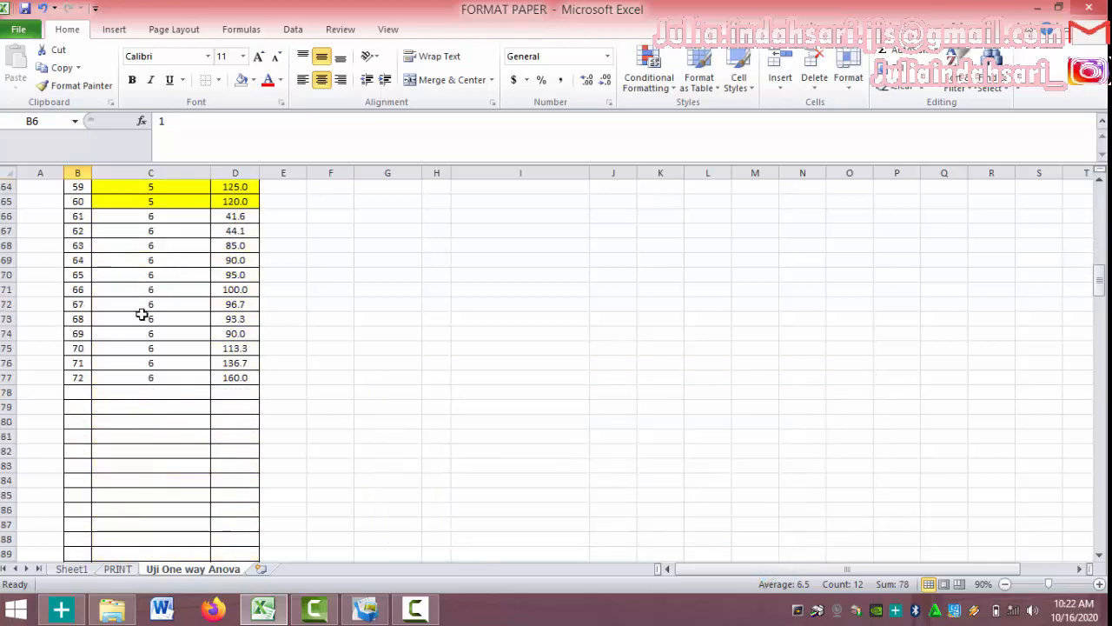
left_click(74, 379)
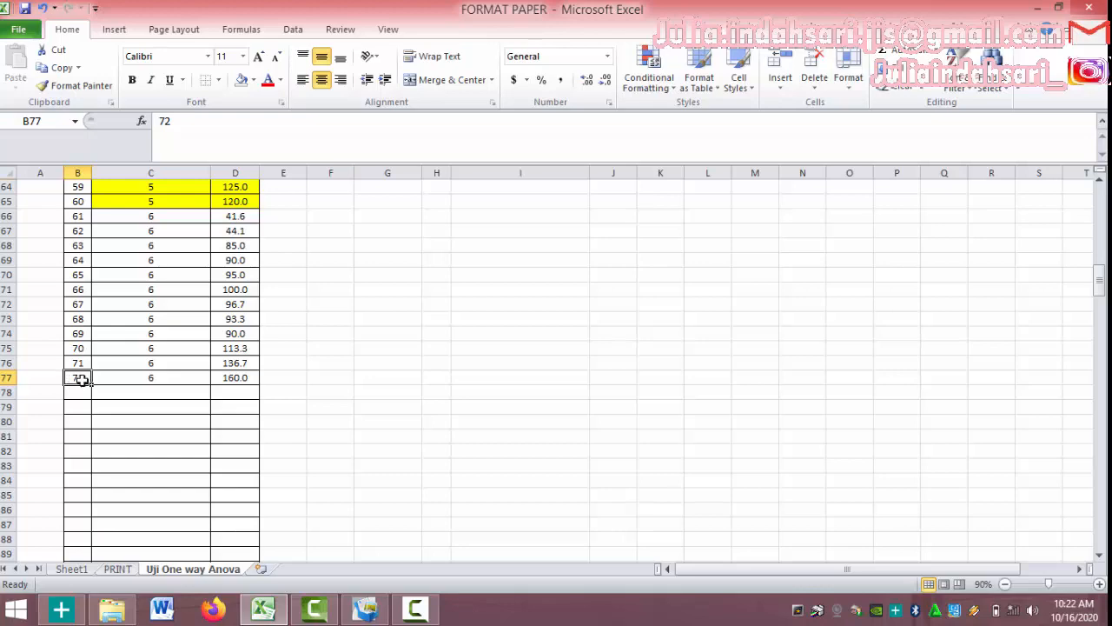
scroll(117, 325, "up", 20)
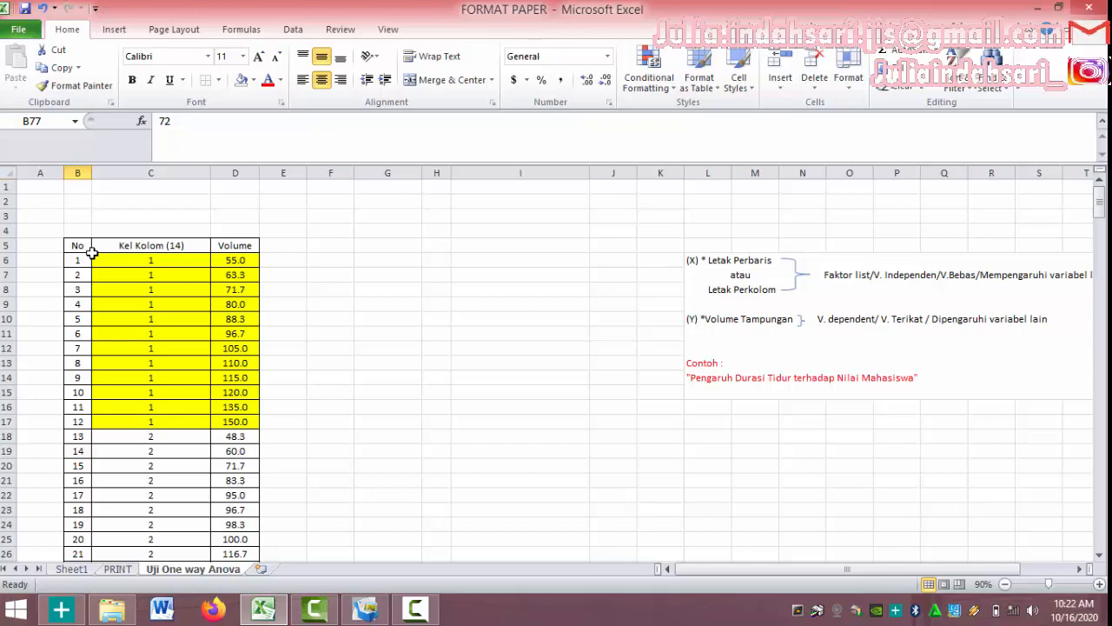
Switch to SPSS Statistics, dismiss the startup dialog and bring up the variable definitions of the empty dataset
left_click(1037, 8)
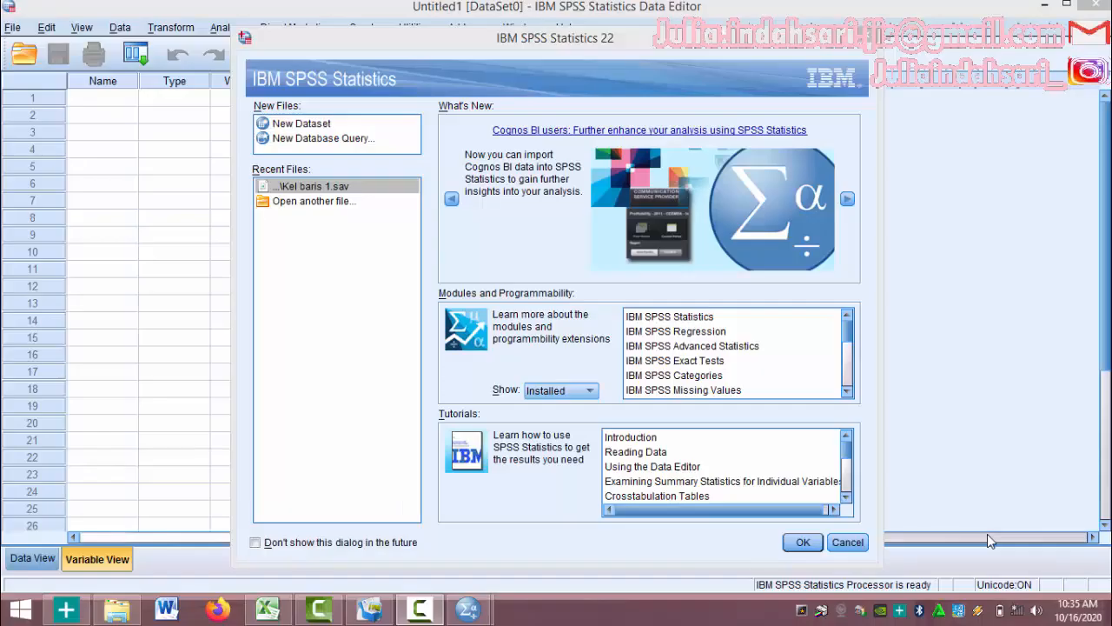
left_click(848, 542)
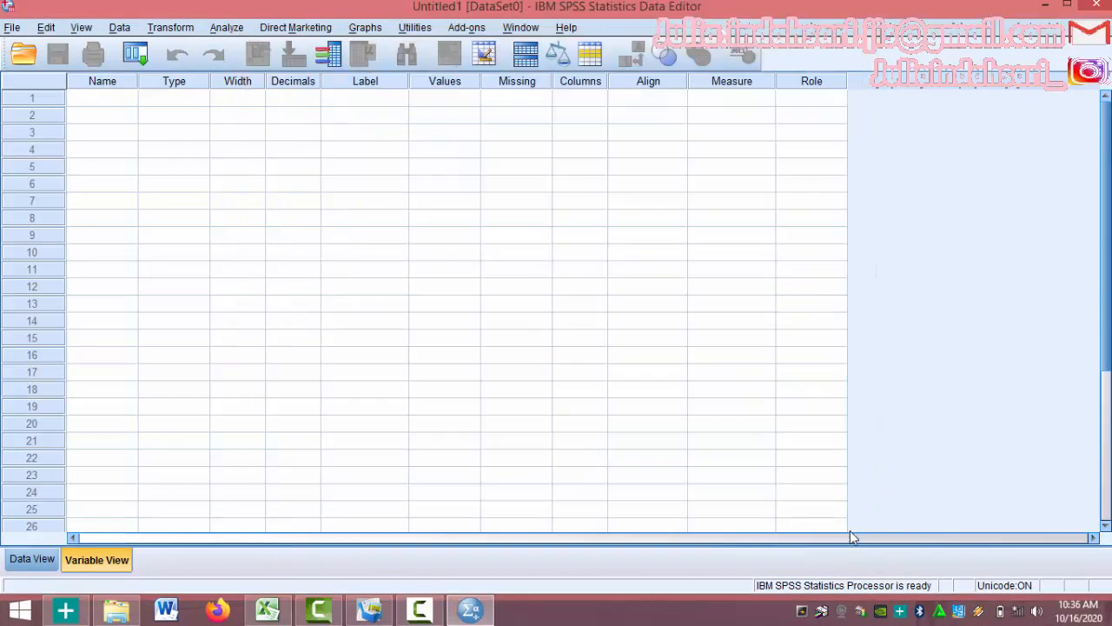
left_click(37, 562)
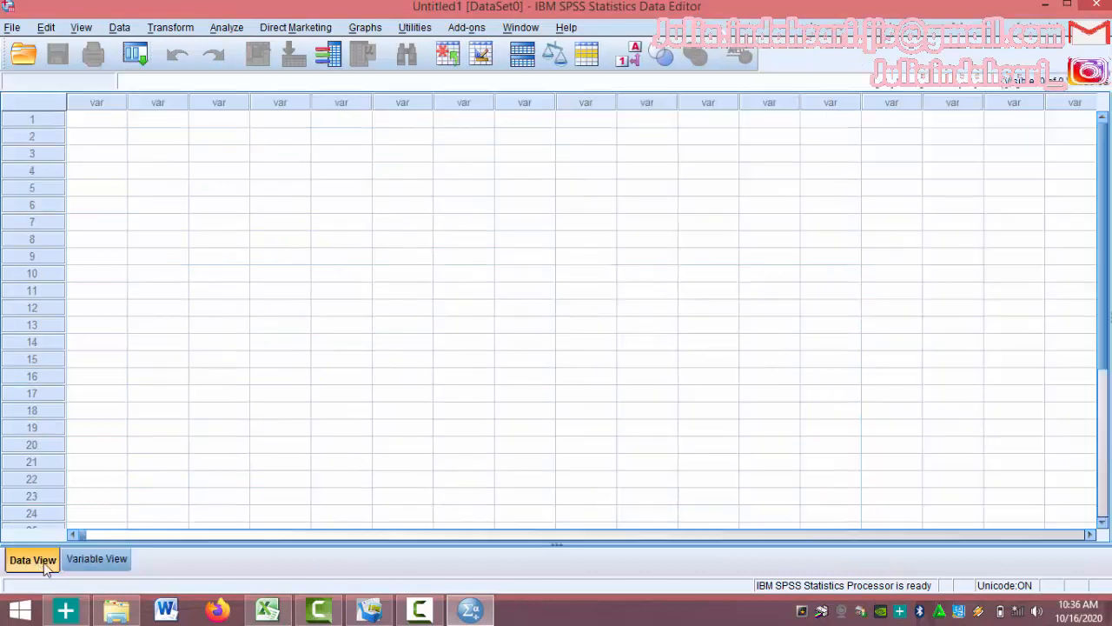
left_click(91, 563)
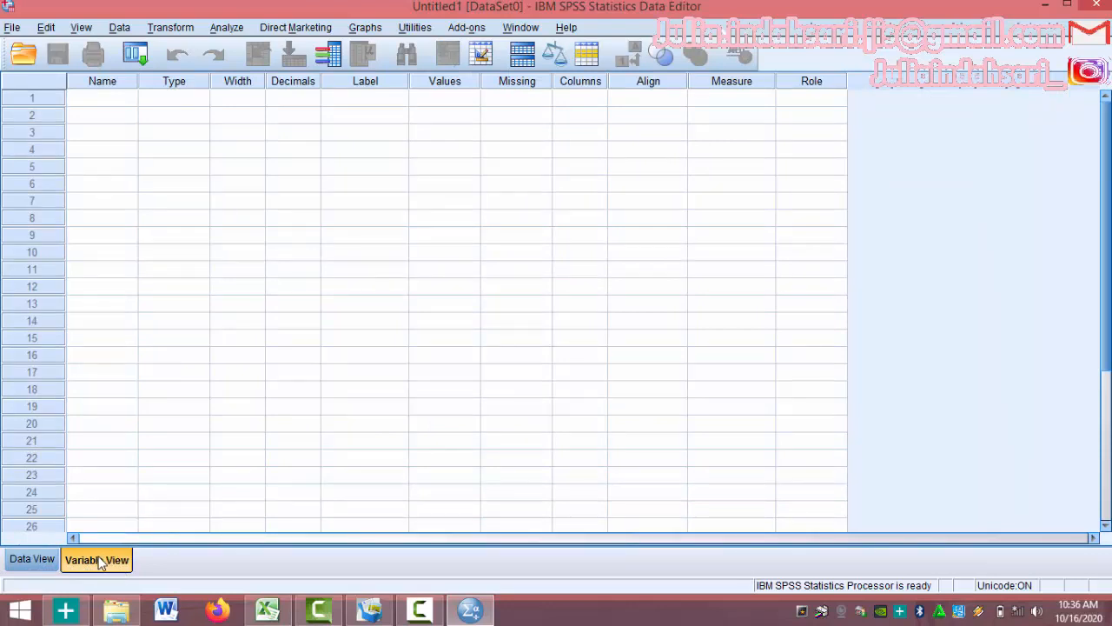
Check the independent and dependent variable notes in Excel, and name the first SPSS variable X
left_click(268, 615)
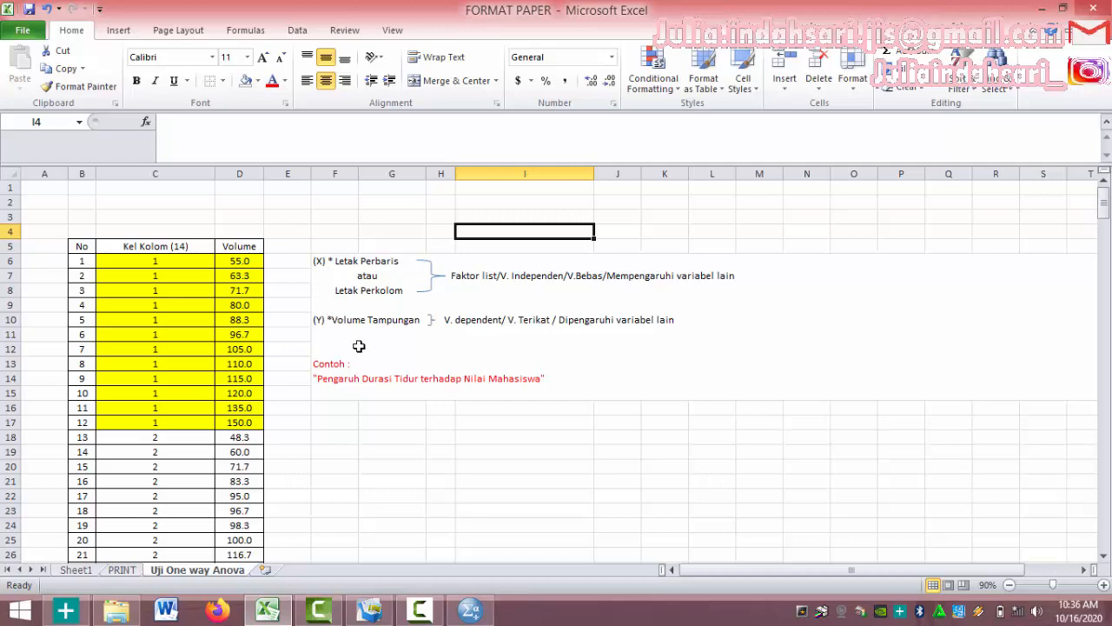
left_click(1043, 10)
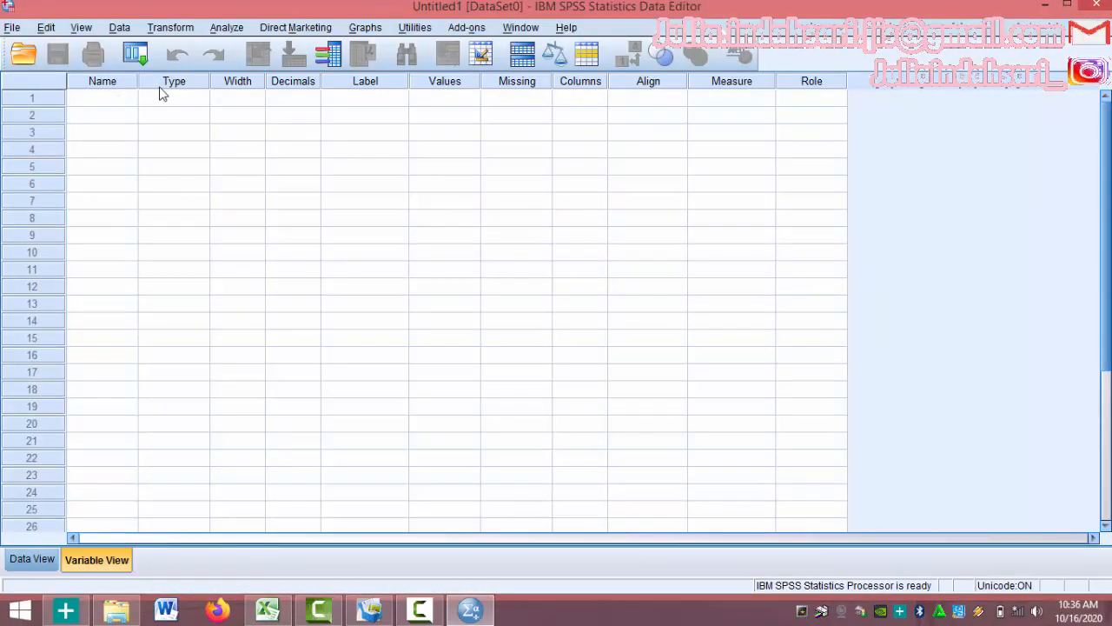
left_click(111, 99)
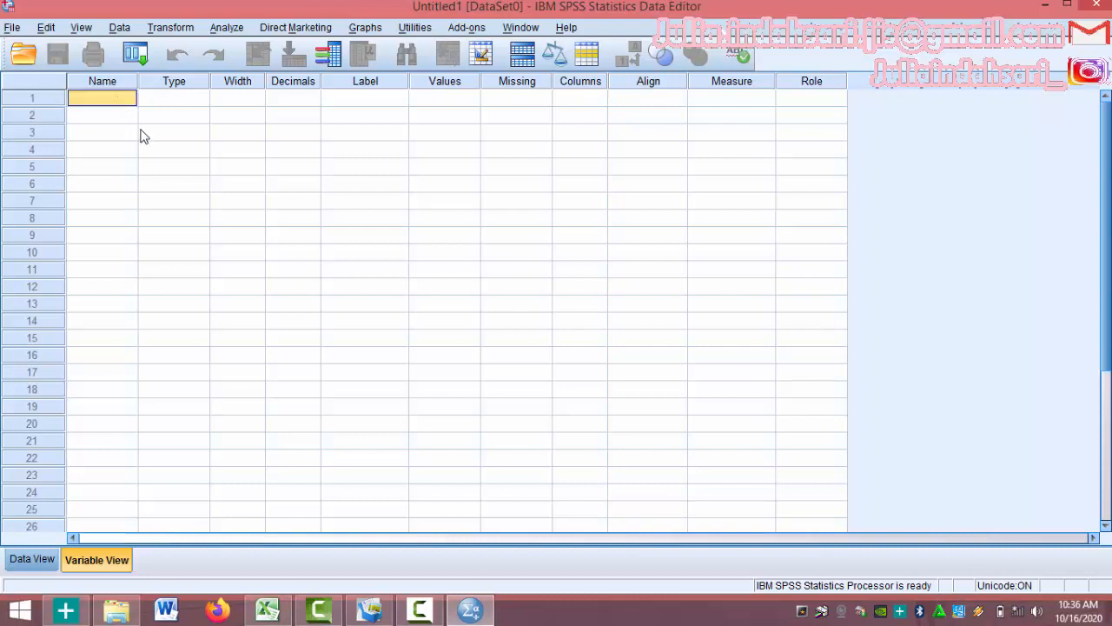
type("X")
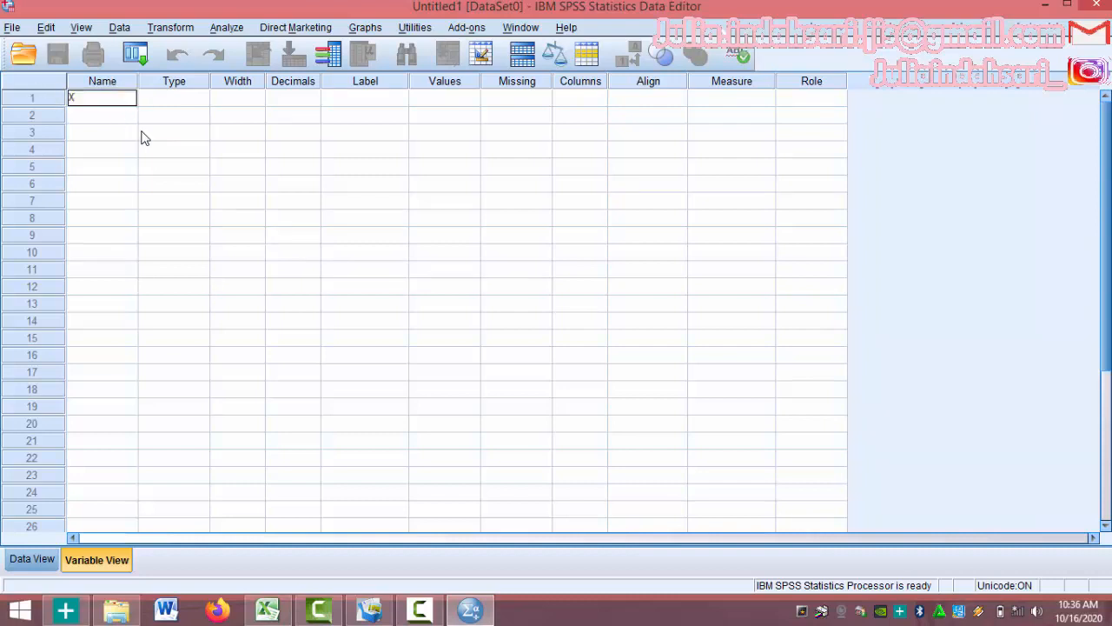
left_click(172, 87)
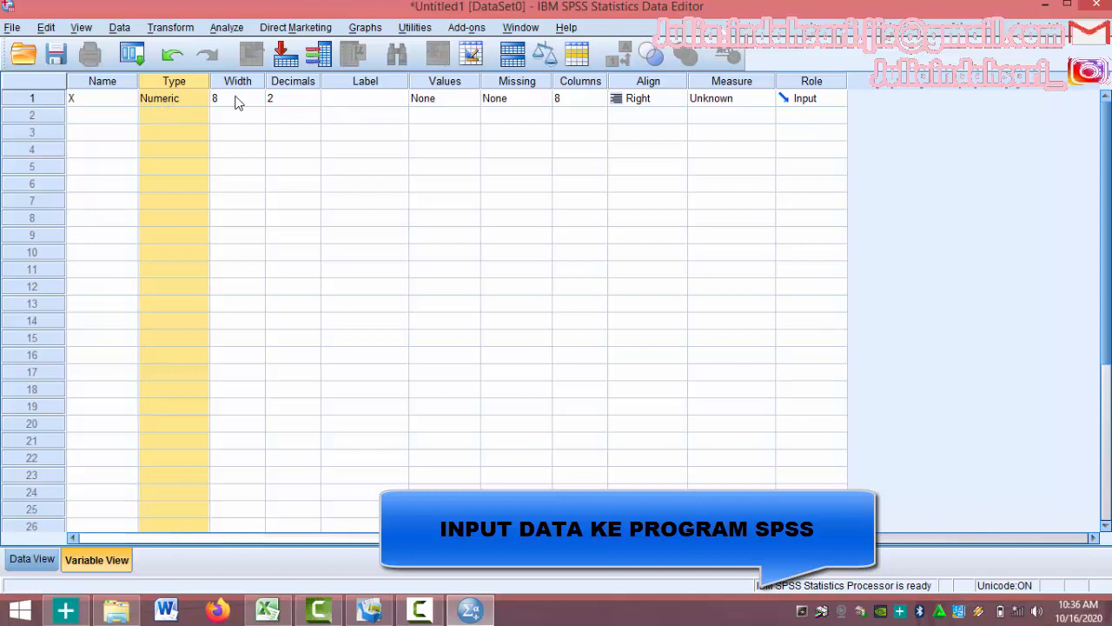
Set the label of variable X to "Letak Kolom"
left_click(352, 105)
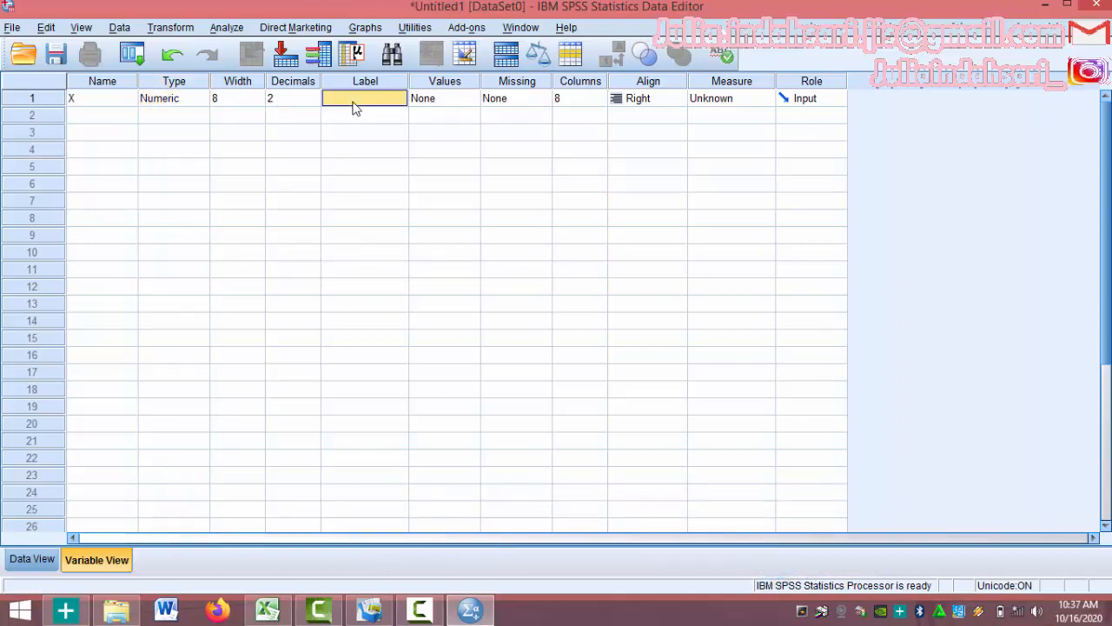
left_click(265, 609)
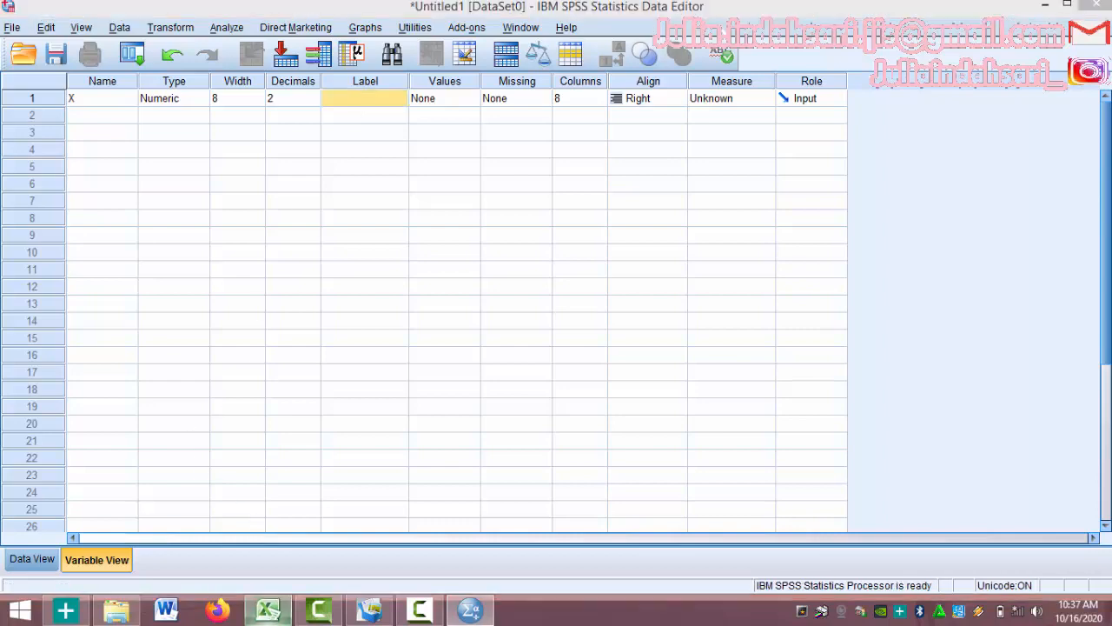
left_click(270, 611)
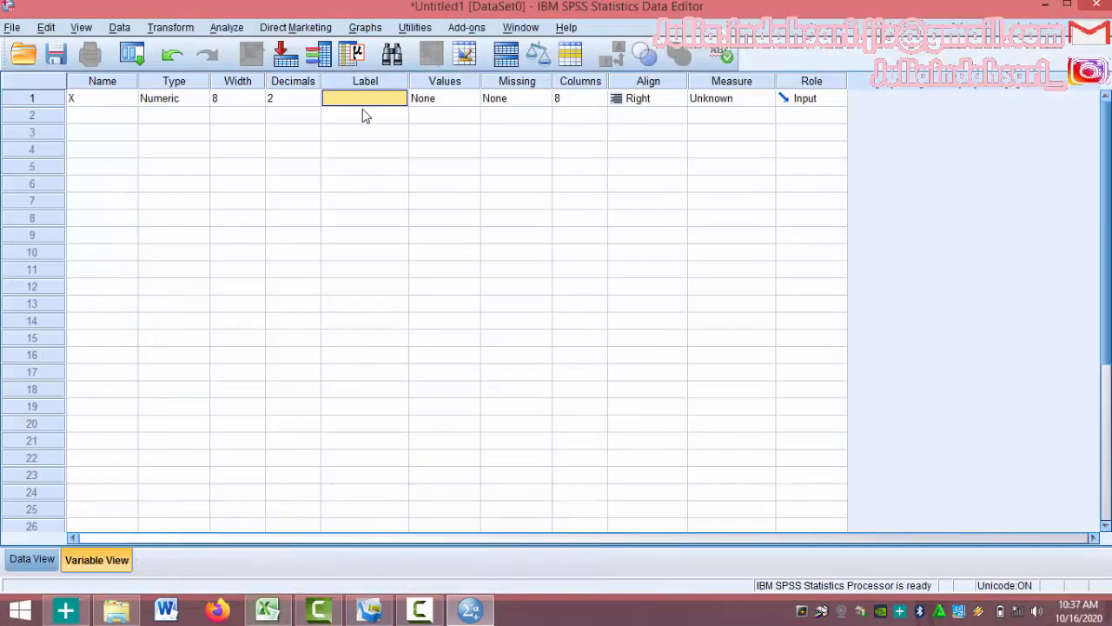
type("K")
type("el K")
left_click(364, 115)
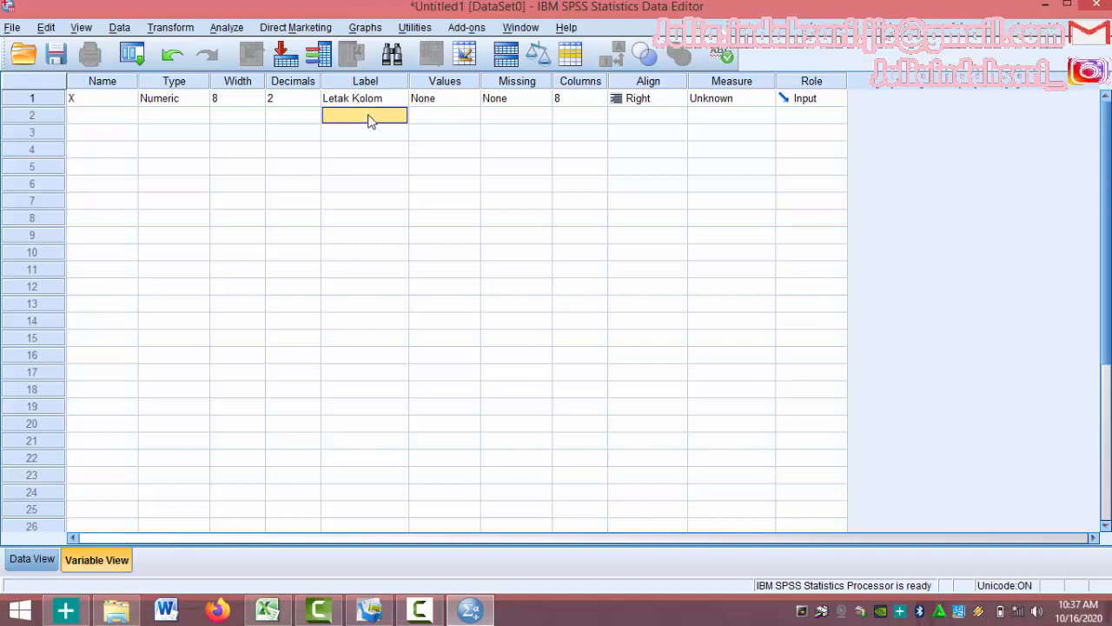
Open the value labels of variable X and add the label "Kolom 1" for value 1
left_click(418, 101)
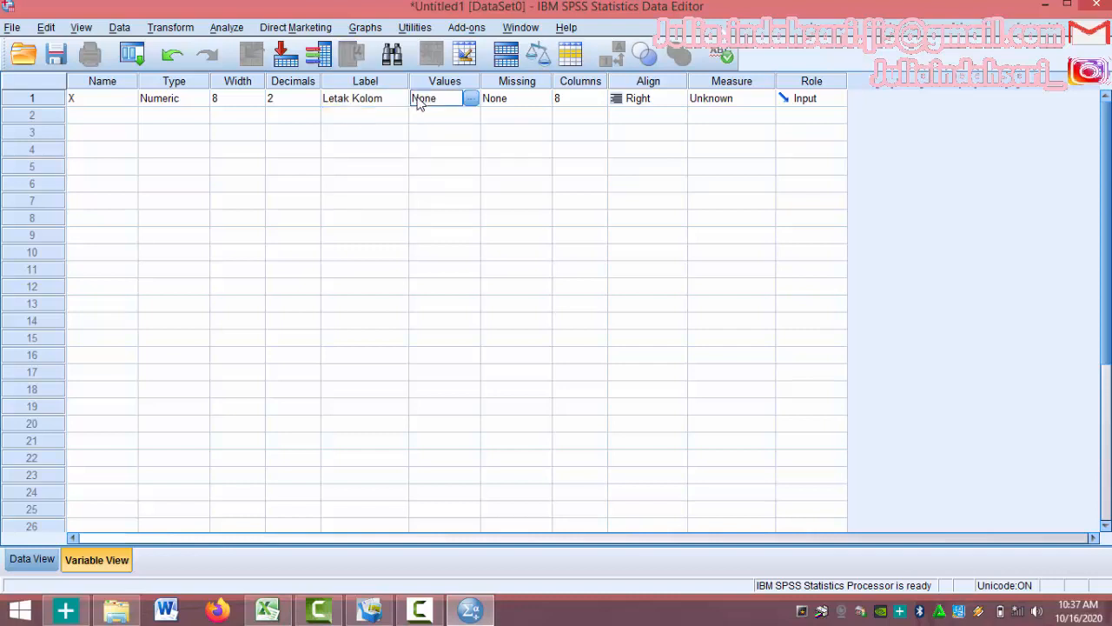
left_click(471, 101)
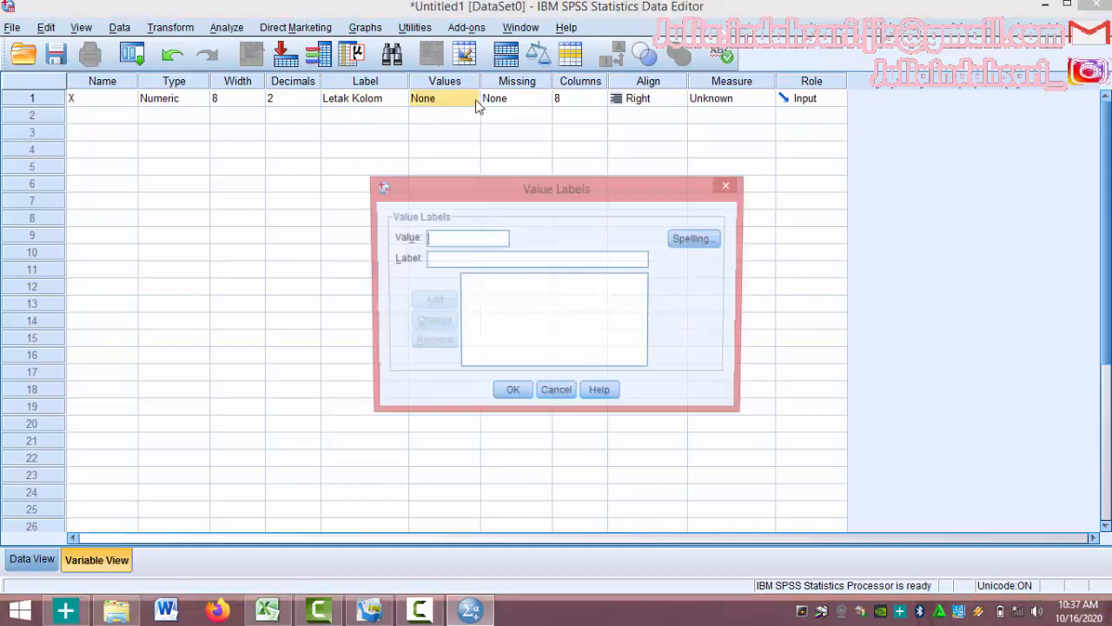
left_click_drag(507, 190, 484, 83)
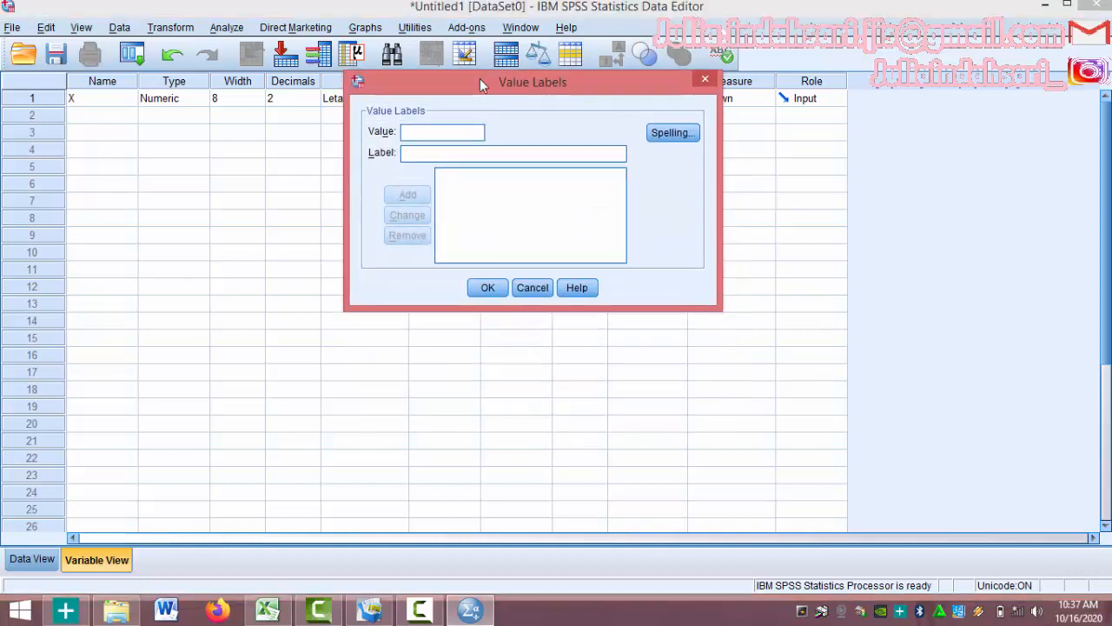
left_click(426, 130)
type("1")
key("Tab")
type("Kolom 1")
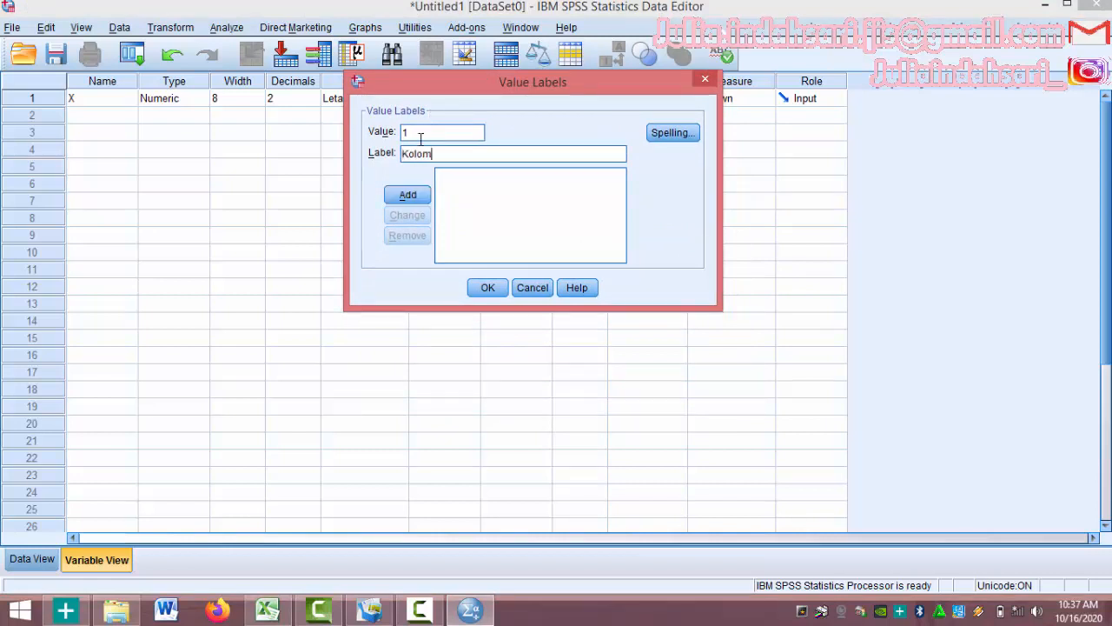
left_click(395, 195)
Add the value label "Kolom 2" for value 2 of variable X
type("2")
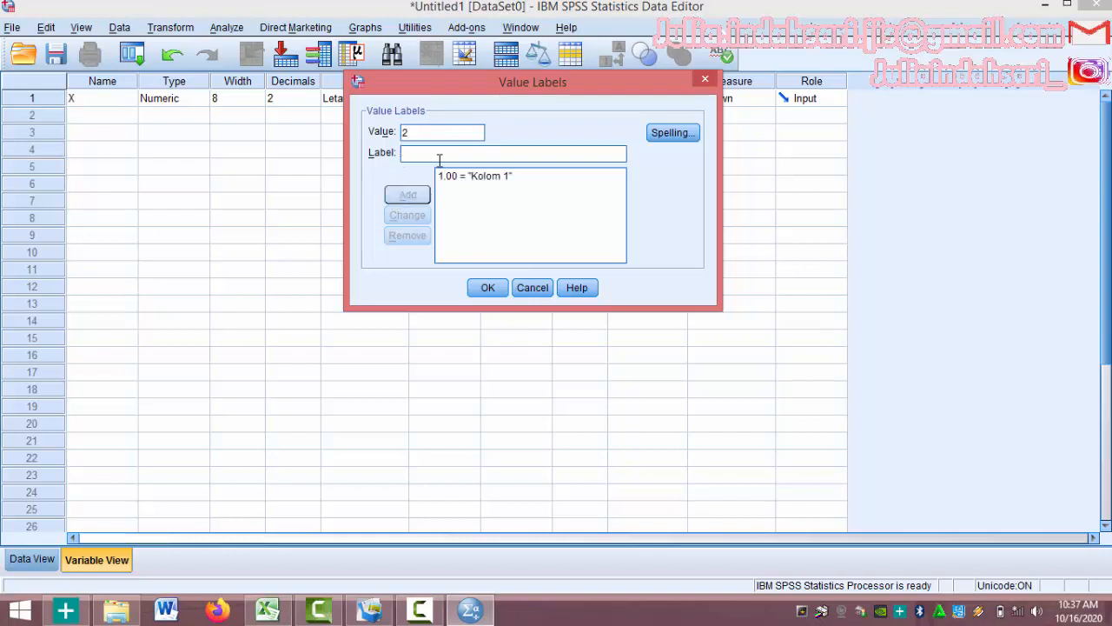
left_click(425, 160)
type("Kolom")
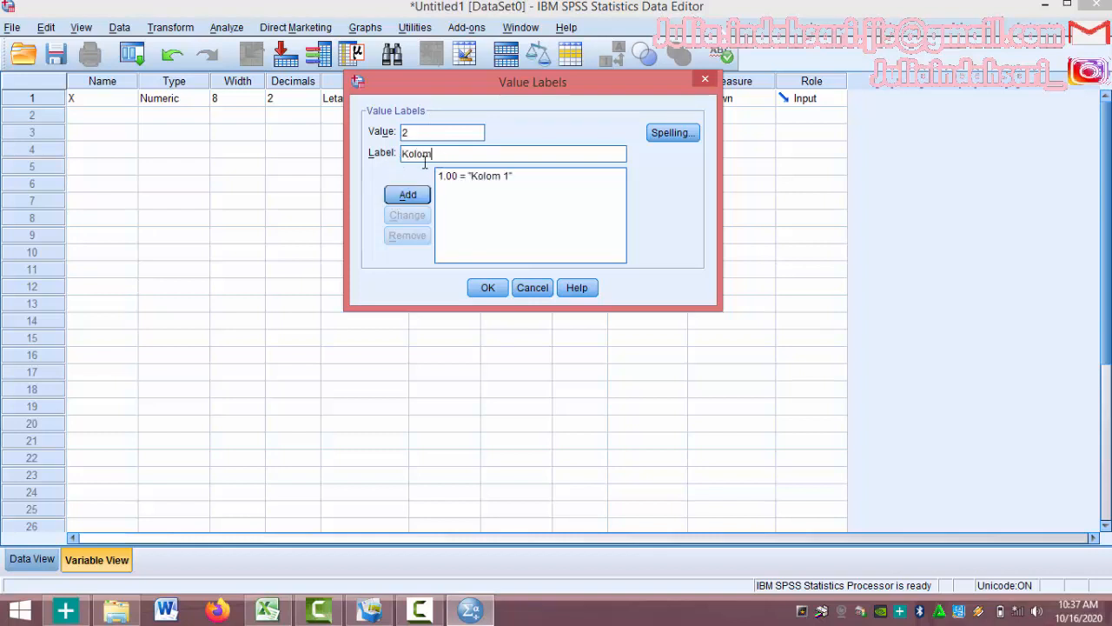
type(" 2")
left_click(417, 202)
Add the value label "Kolom 3" for value 3 of variable X
type("3")
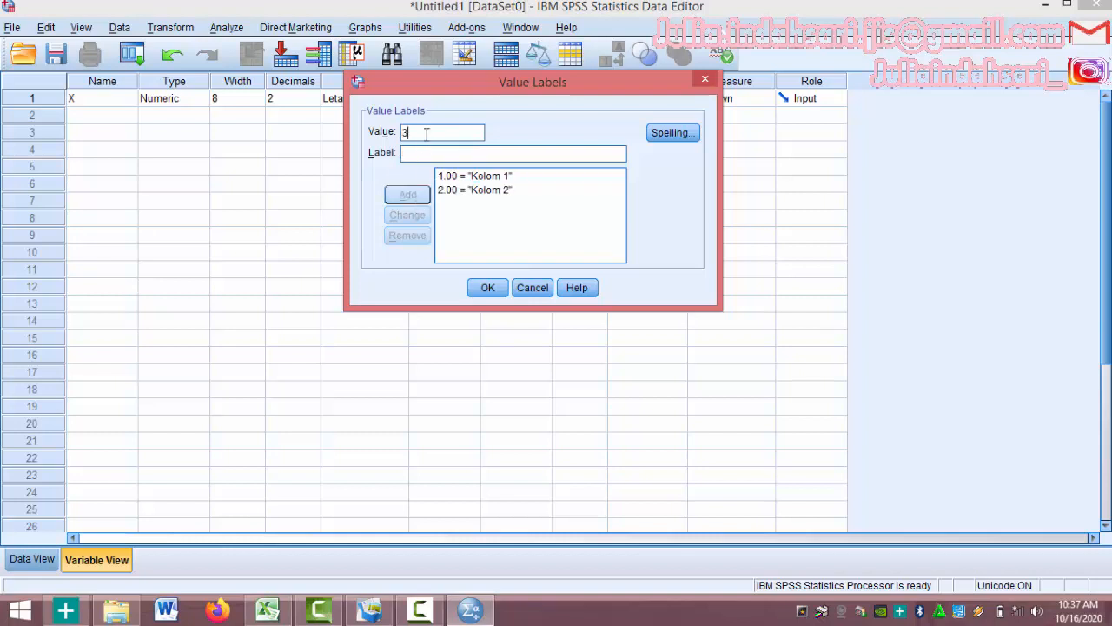
key("Tab")
type("Kolom 4")
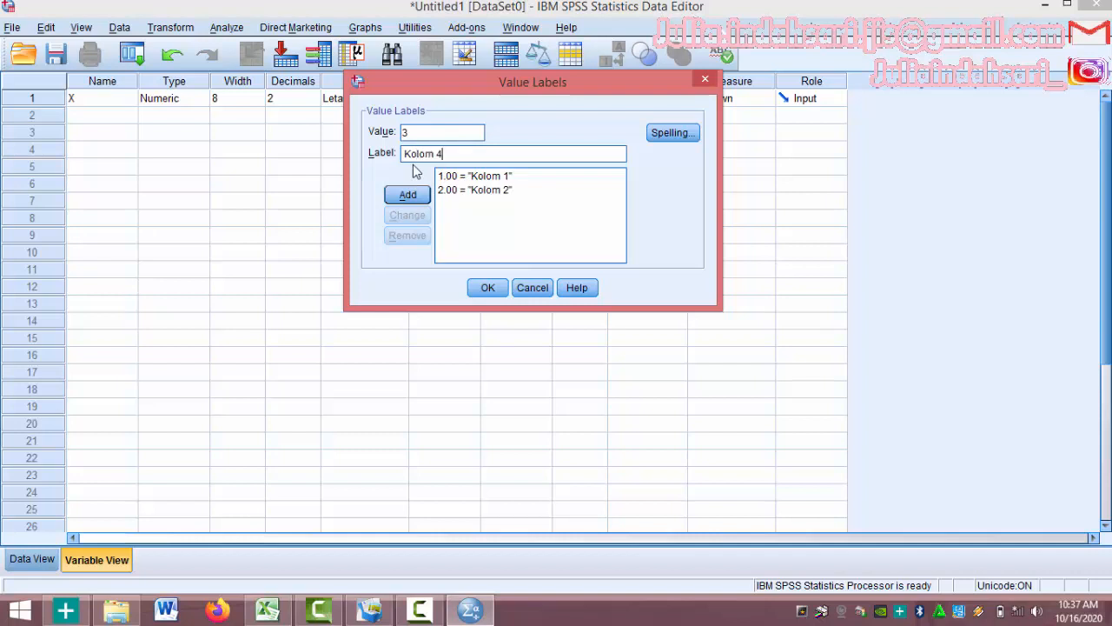
key("BackSpace")
type("3")
left_click(407, 194)
Add the value labels "Kolom 4" for value 4 and "Kolom 5" for value 5 of variable X
type("4")
left_click(427, 152)
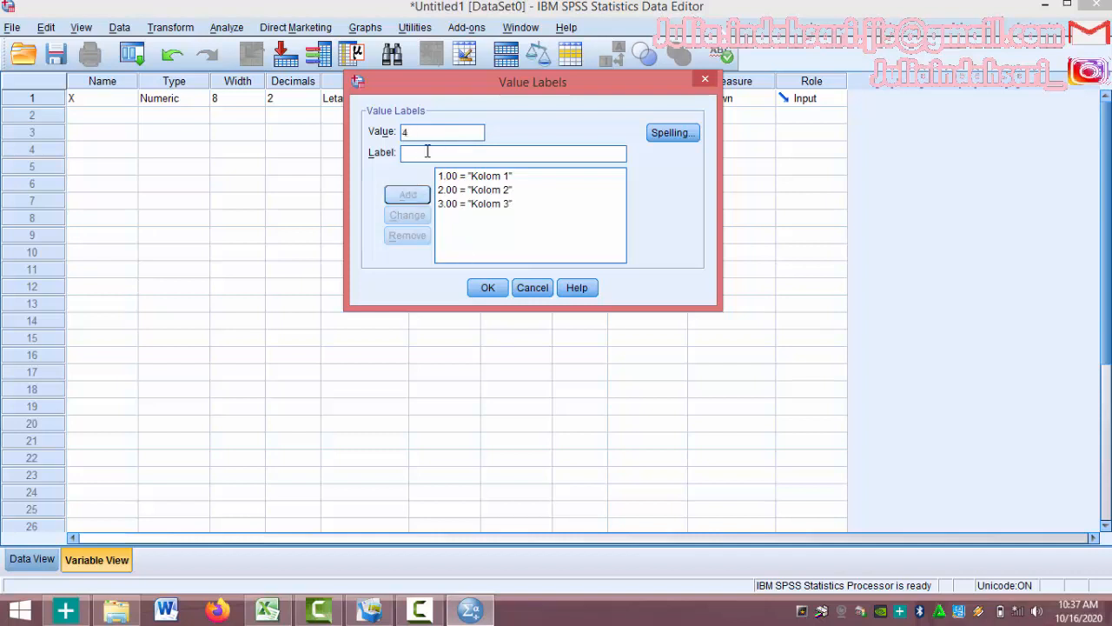
type("Kolom 4")
left_click(407, 195)
type("5")
left_click(455, 153)
type("Kolom 5")
left_click(408, 195)
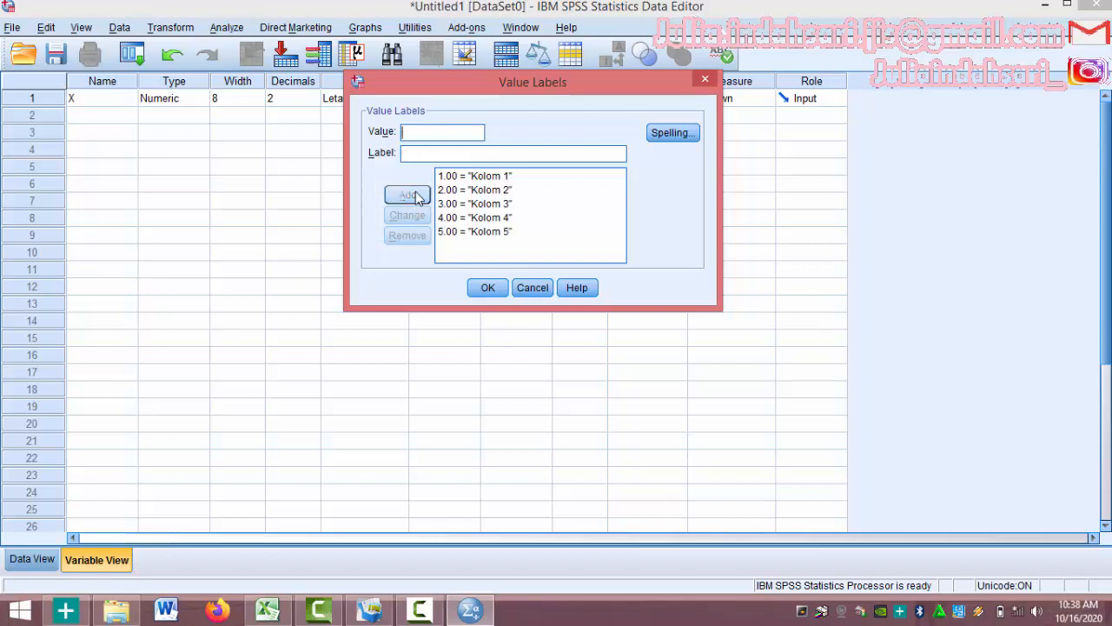
Add the value label "Kolom 6" for value 6 and apply the value labels to variable X
type("6")
key("Tab")
type("Kolom 6")
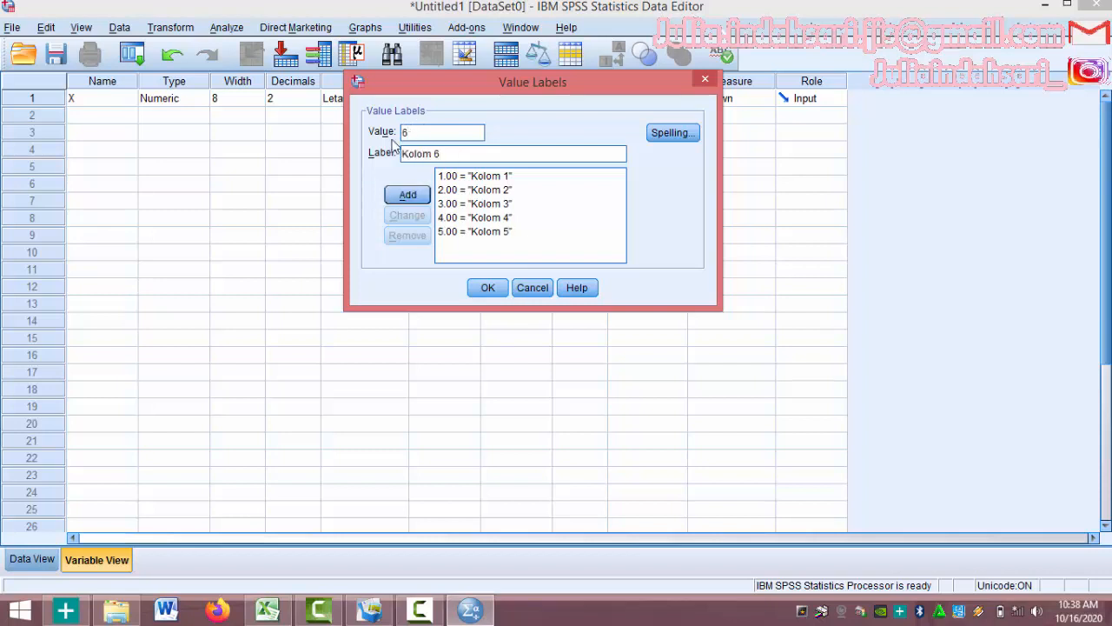
left_click(407, 195)
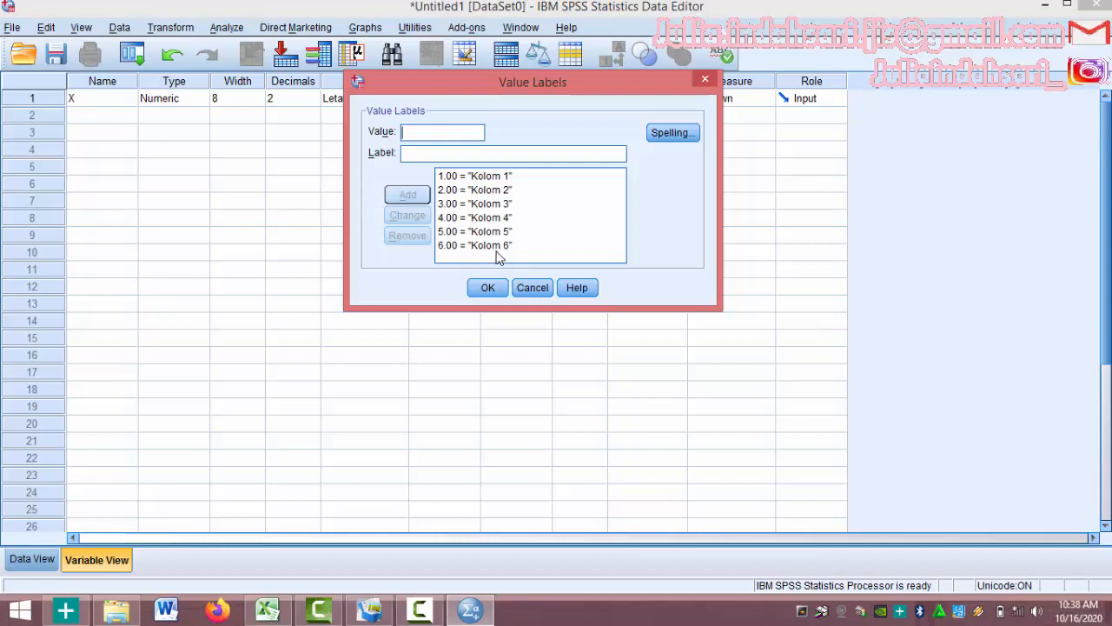
left_click(505, 190)
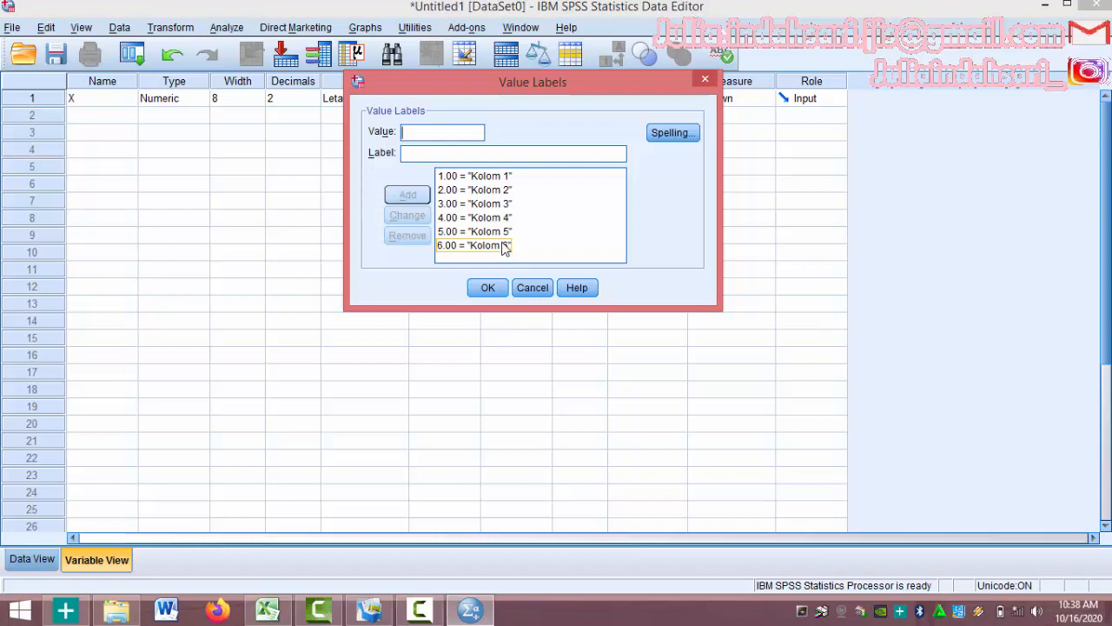
left_click(493, 287)
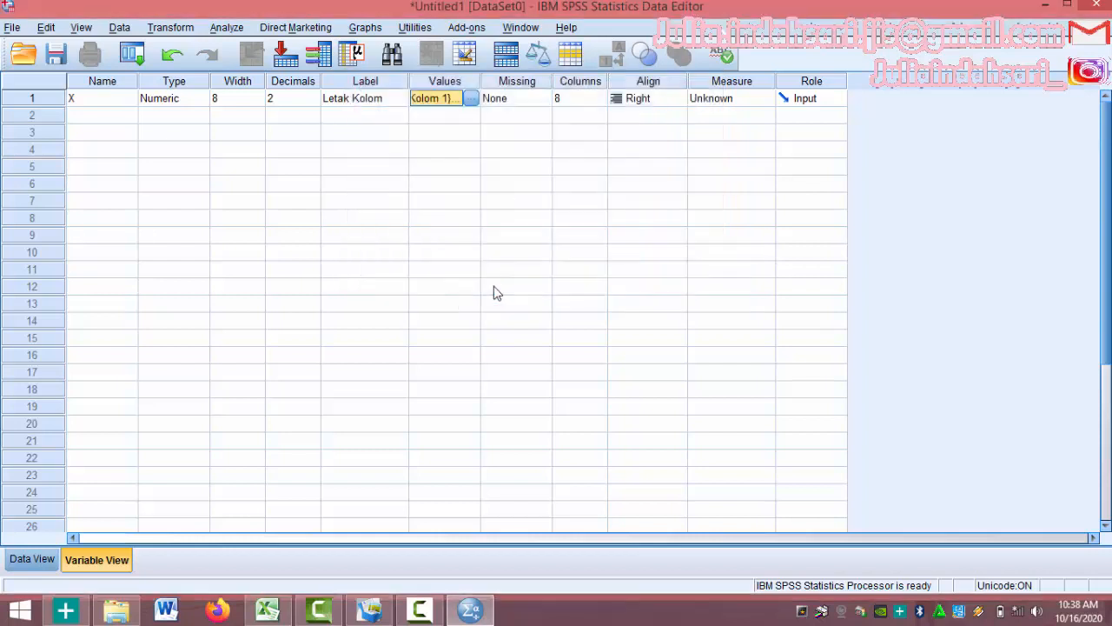
Define a second numeric variable Y with the label "Volume", checking the variable names in the Excel sheet
left_click(104, 121)
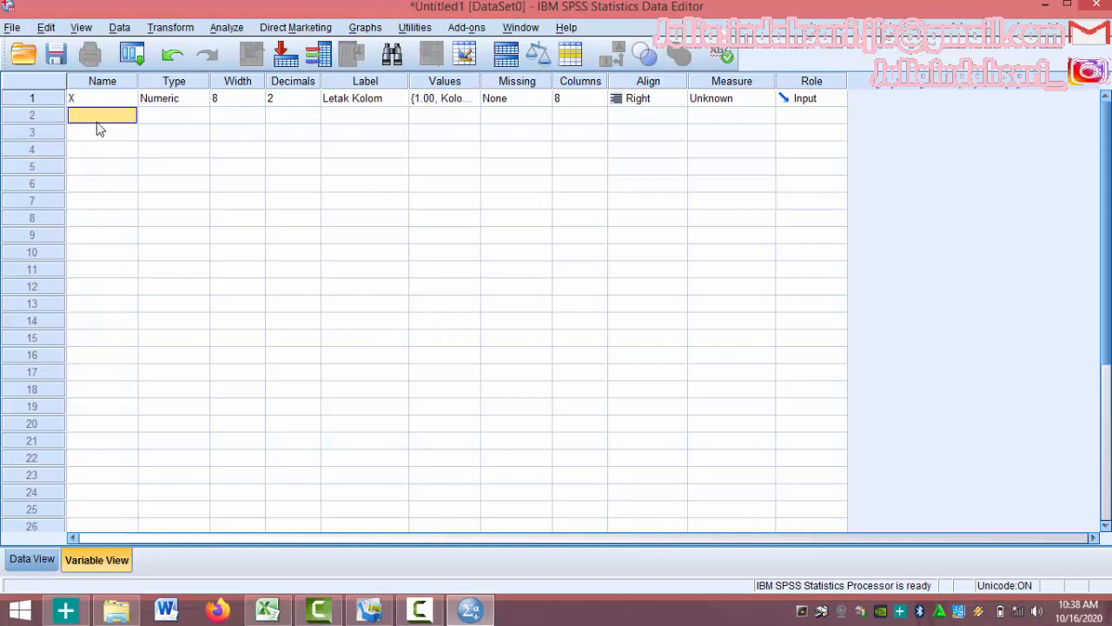
type("Y")
left_click(190, 118)
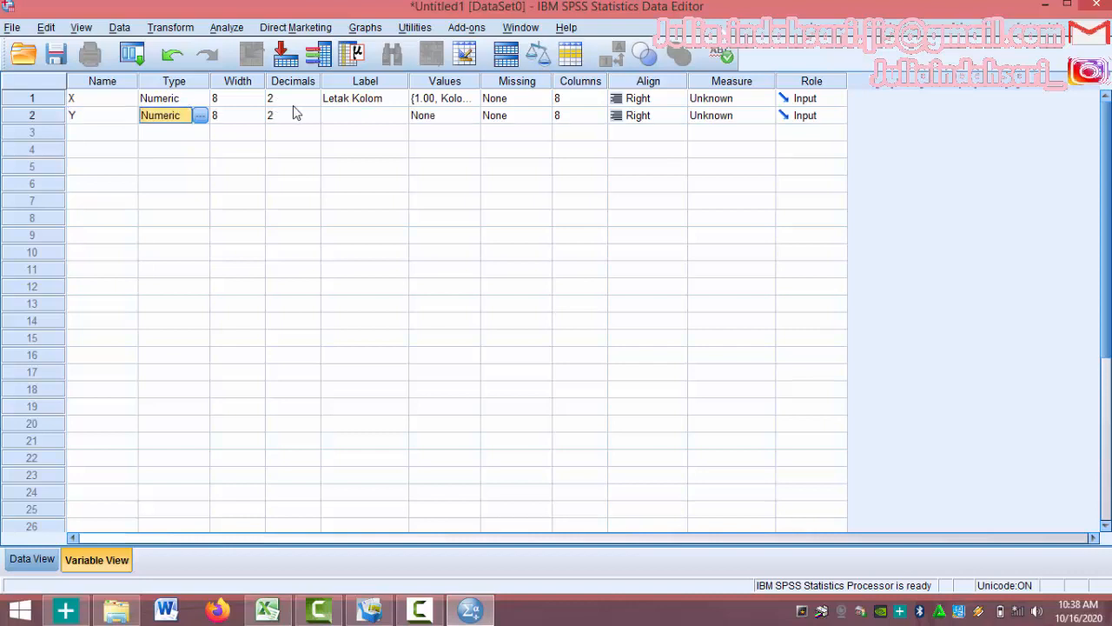
left_click(352, 119)
left_click(268, 611)
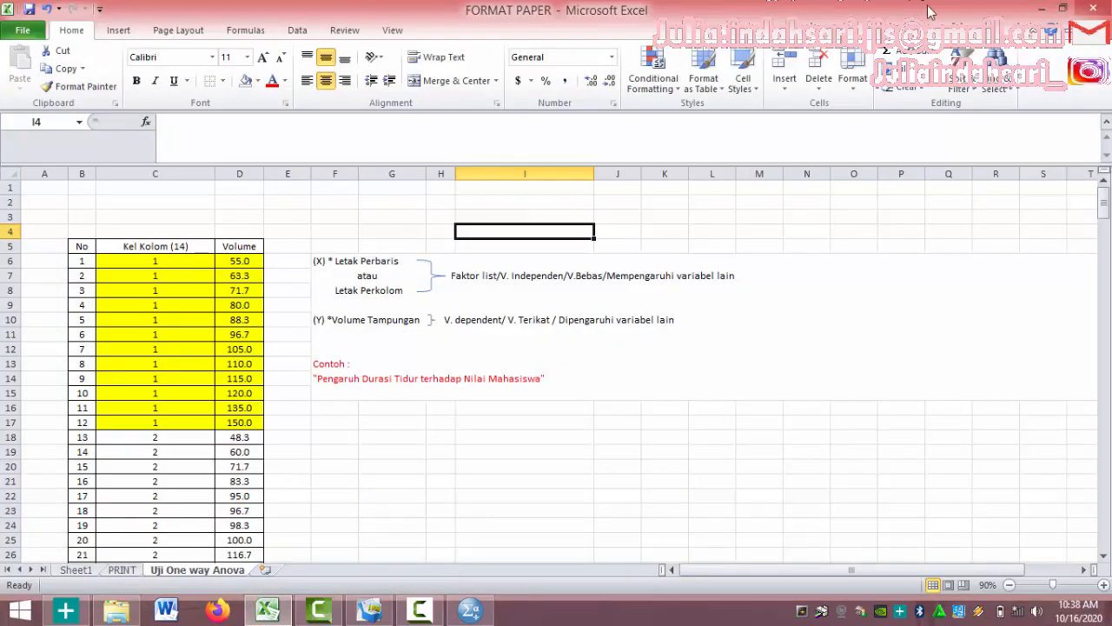
left_click(1036, 12)
type("V")
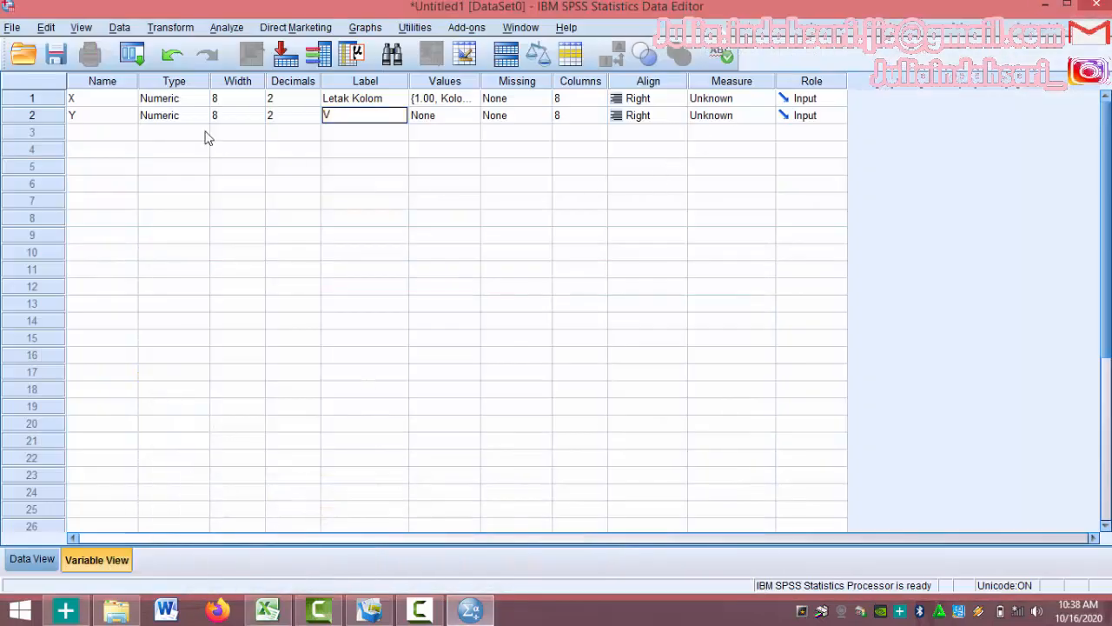
type("olume")
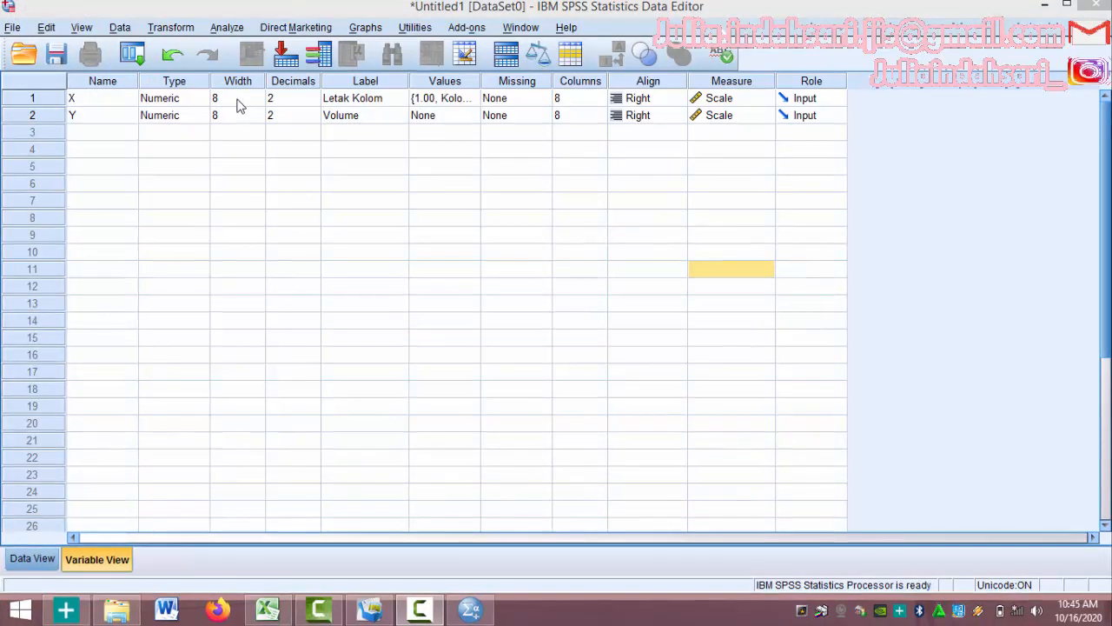
Set the decimals of variable X to 0 and its measurement level to Nominal
left_click(293, 98)
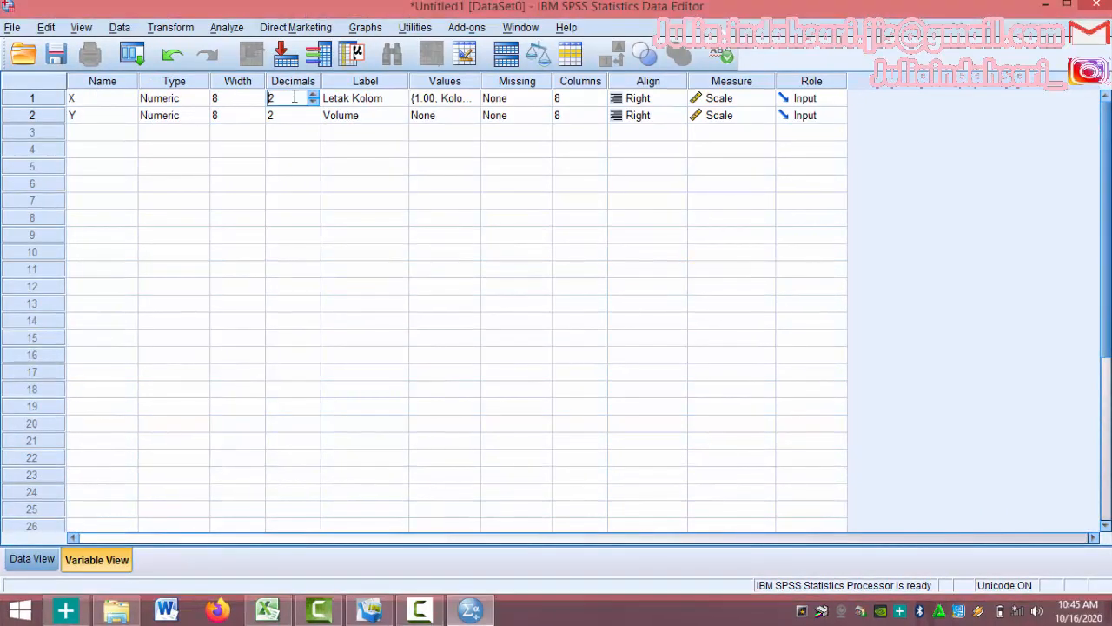
left_click(314, 101)
left_click(705, 102)
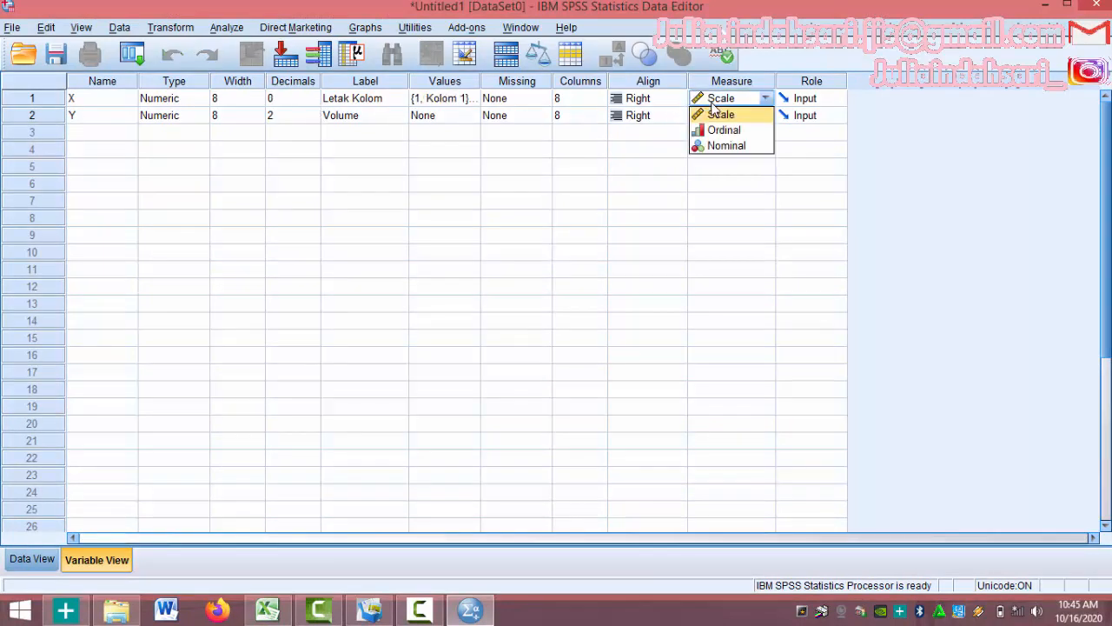
left_click(744, 146)
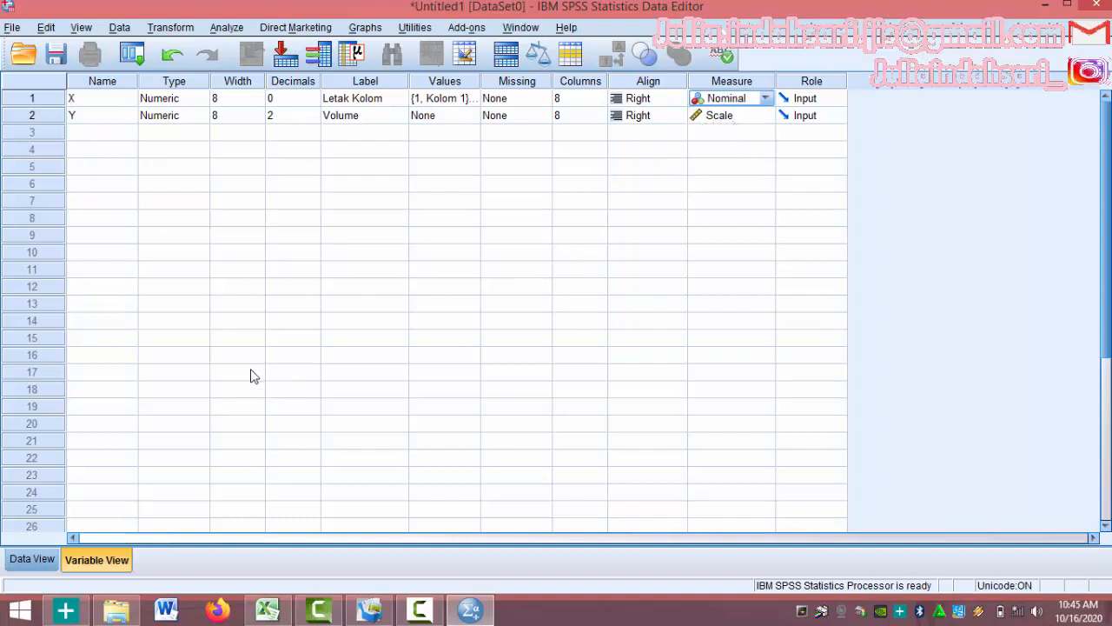
Show the empty X and Y data columns, switch to Excel and copy the group and volume values in C6:D77
left_click(35, 559)
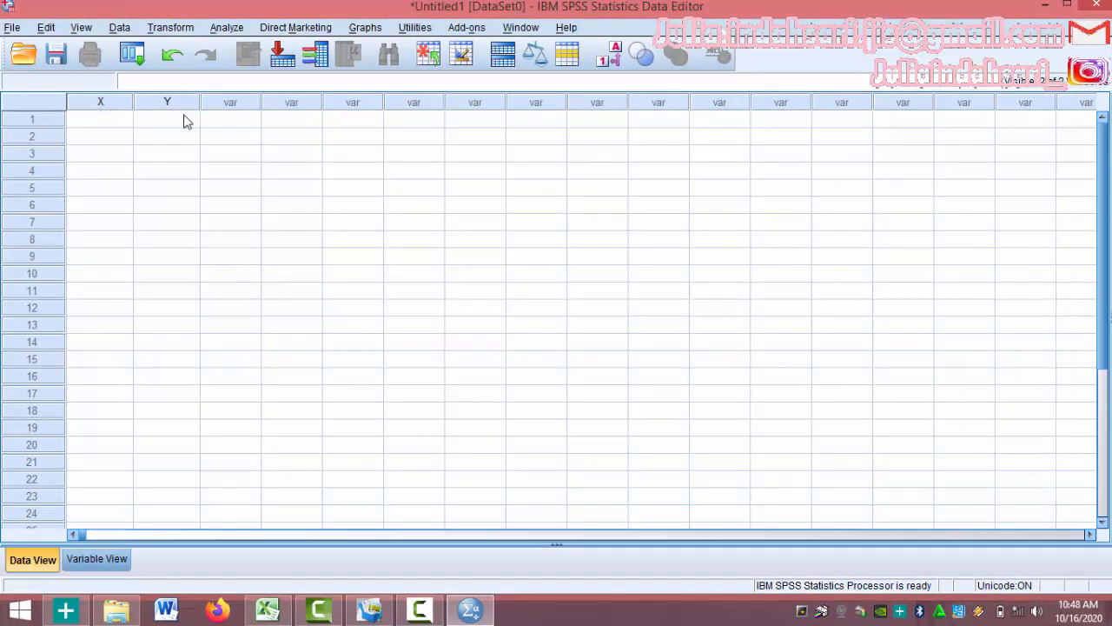
left_click(104, 102)
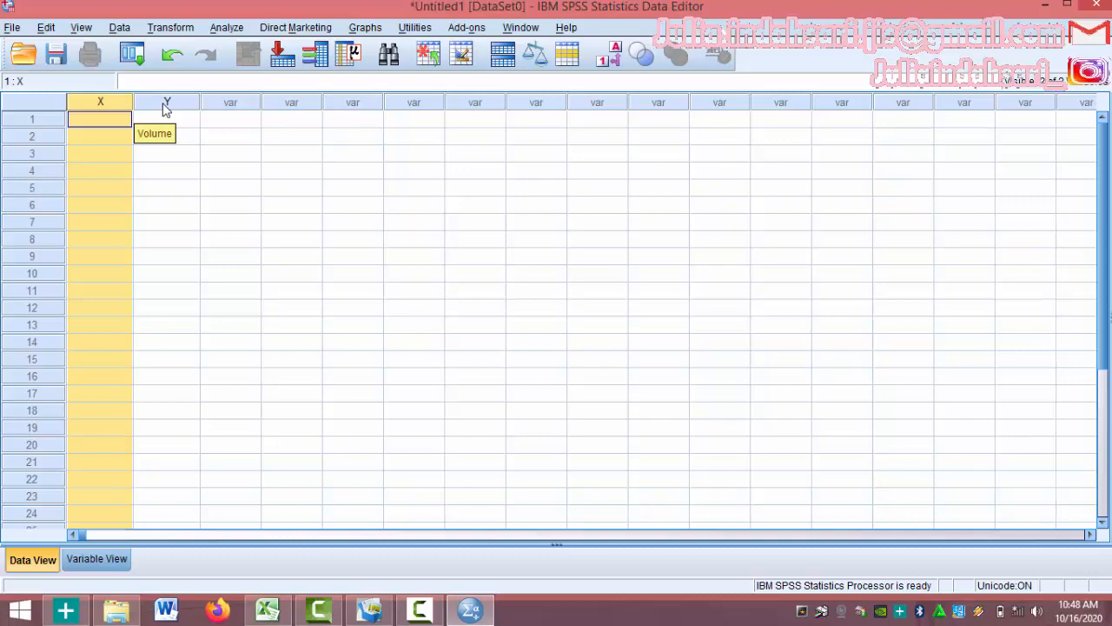
left_click(271, 611)
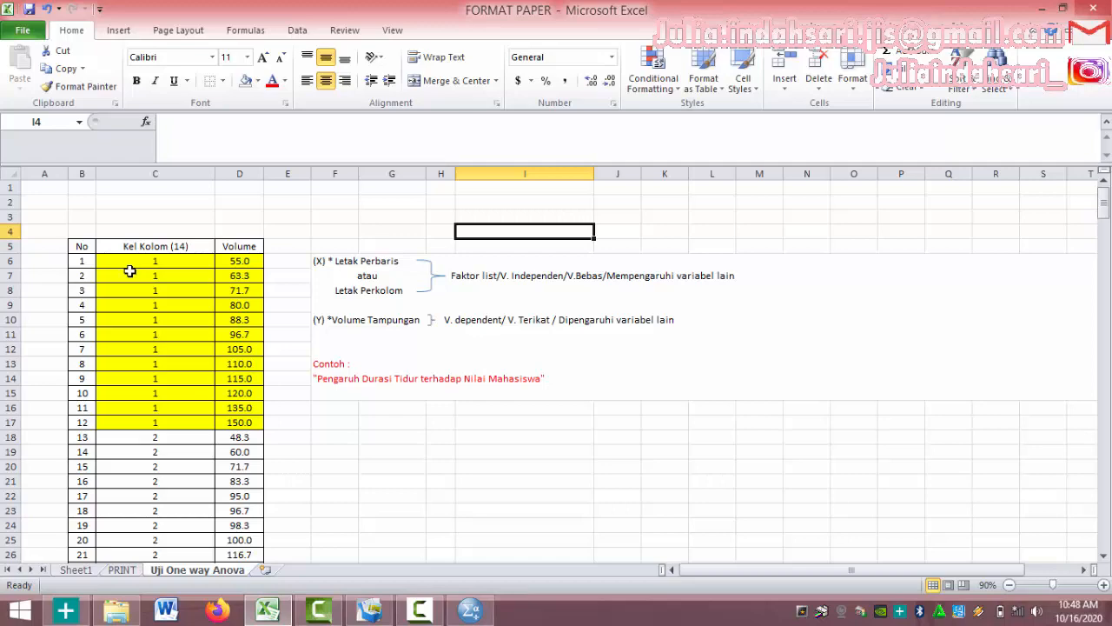
left_click_drag(149, 257, 232, 420)
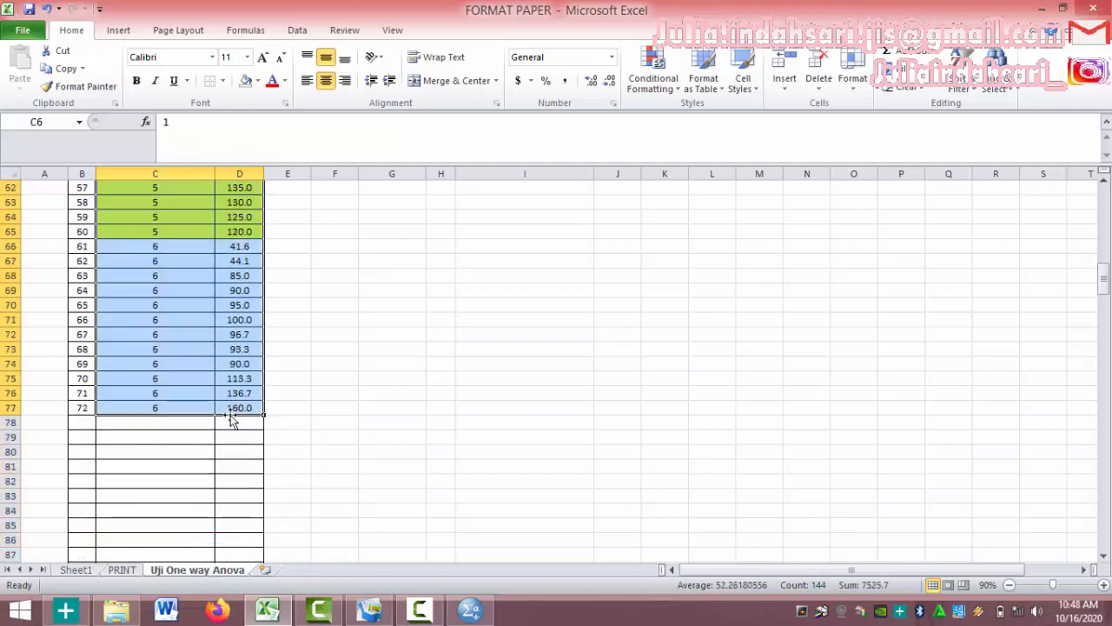
scroll(362, 530, "up", 20)
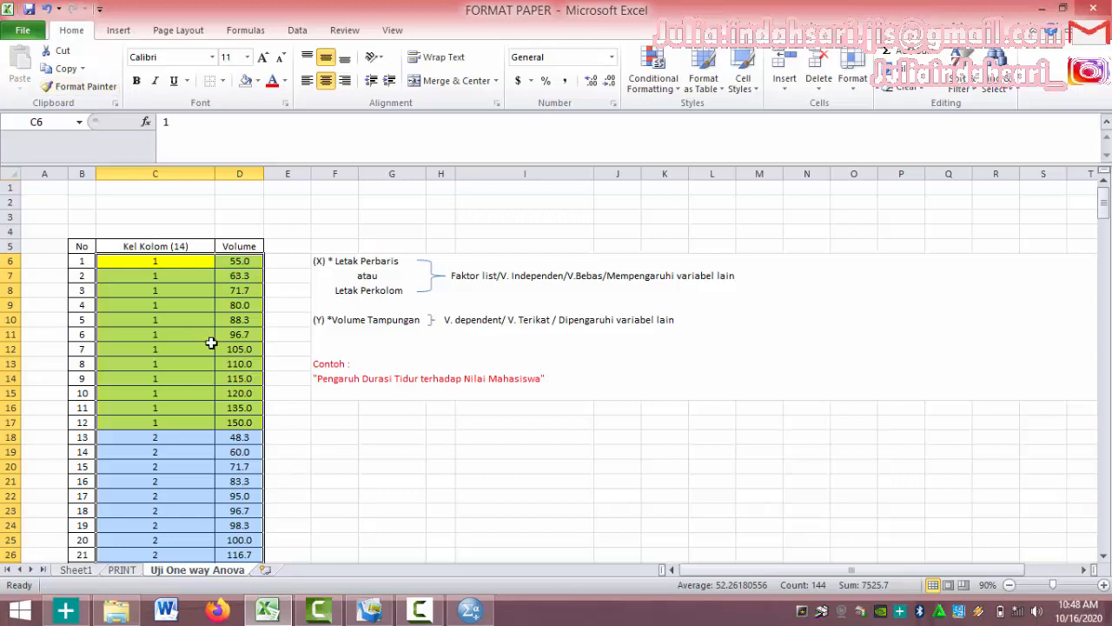
right_click(189, 294)
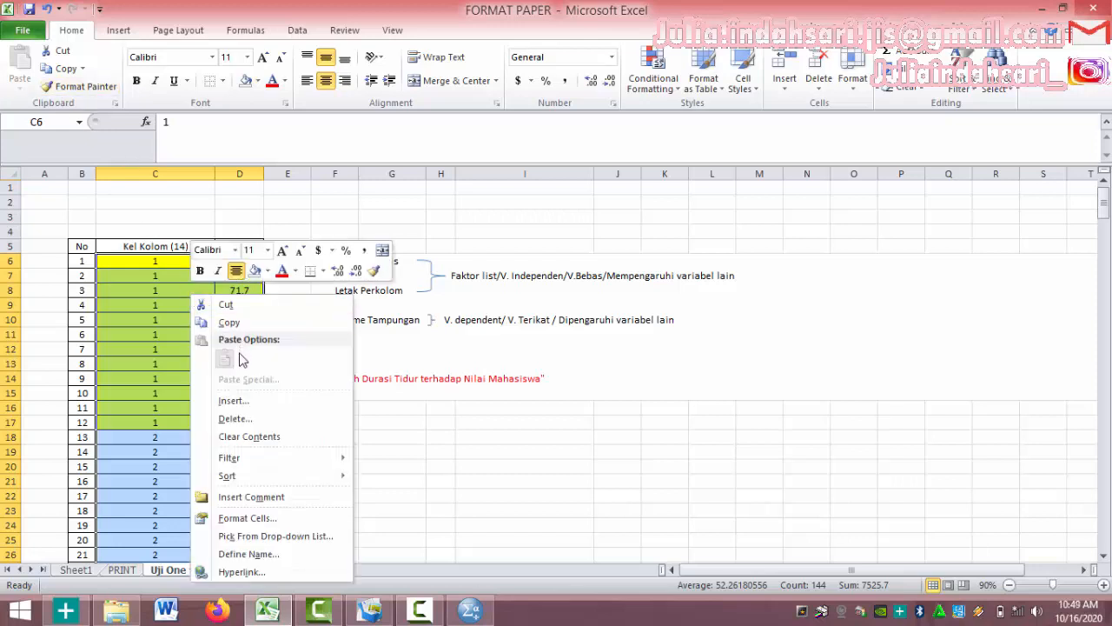
left_click(230, 320)
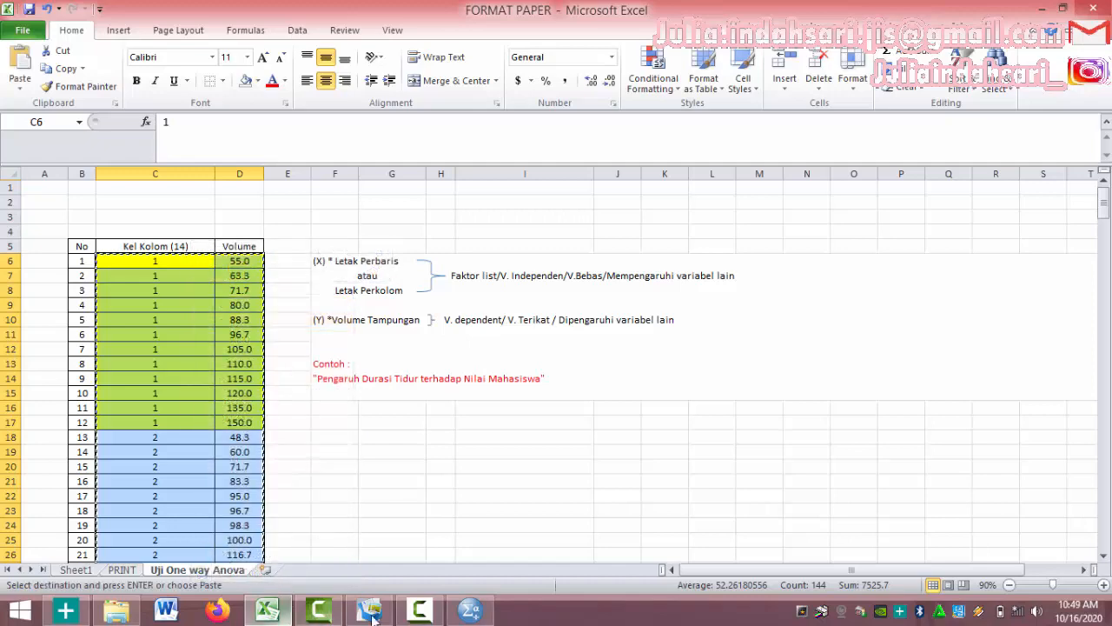
Switch back to SPSS, paste the copied values starting at the first case of X, and check the rows
left_click(471, 611)
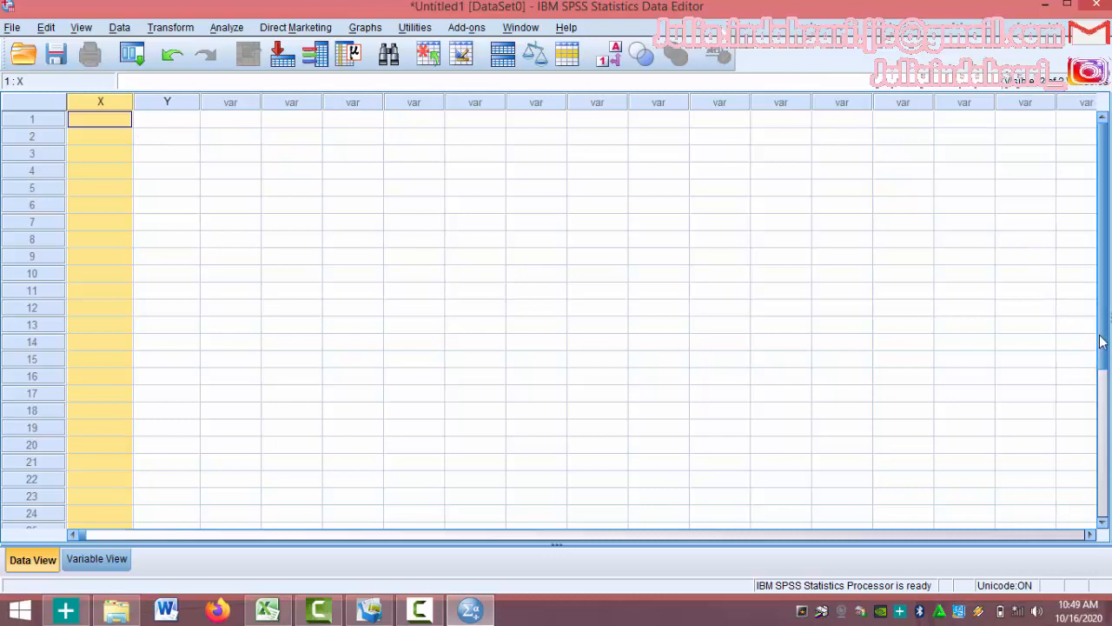
left_click(105, 122)
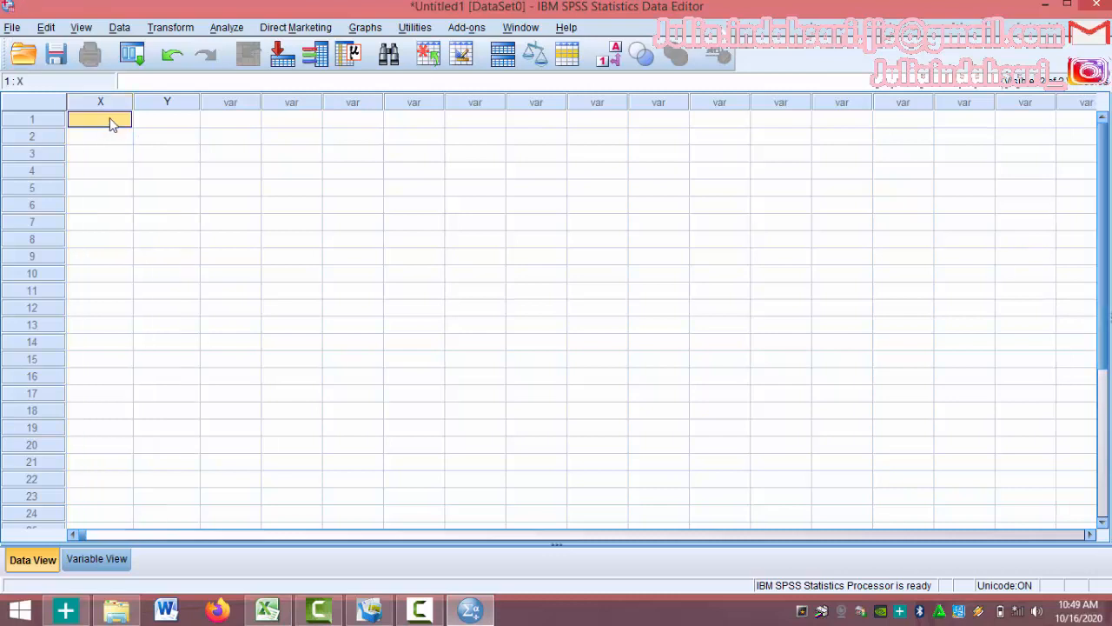
right_click(108, 119)
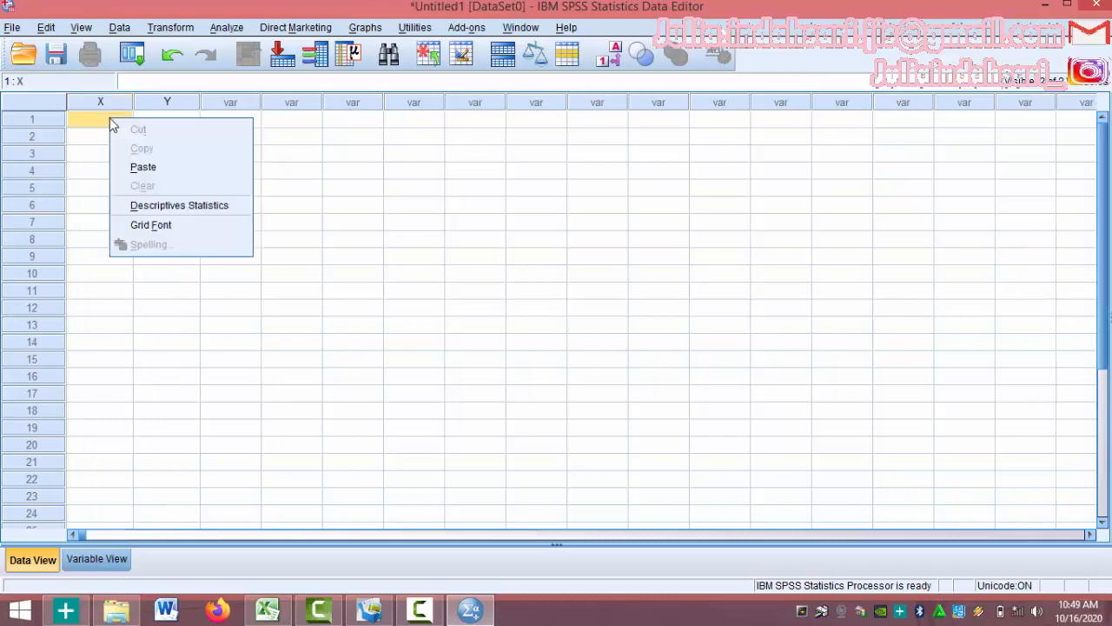
left_click(162, 168)
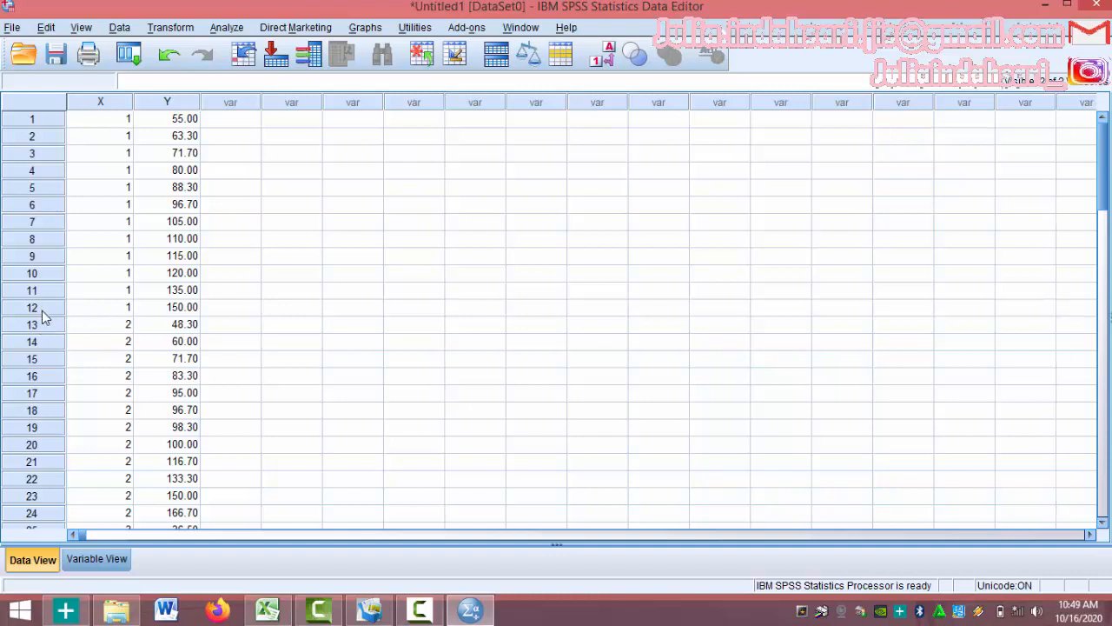
scroll(48, 317, "down", 6)
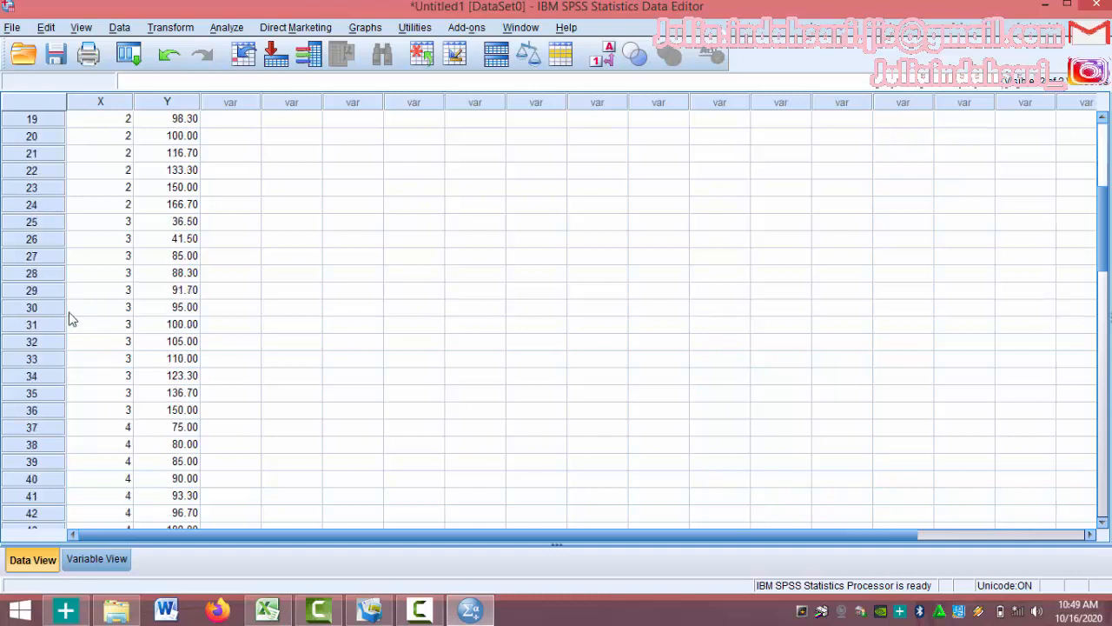
scroll(72, 320, "down", 15)
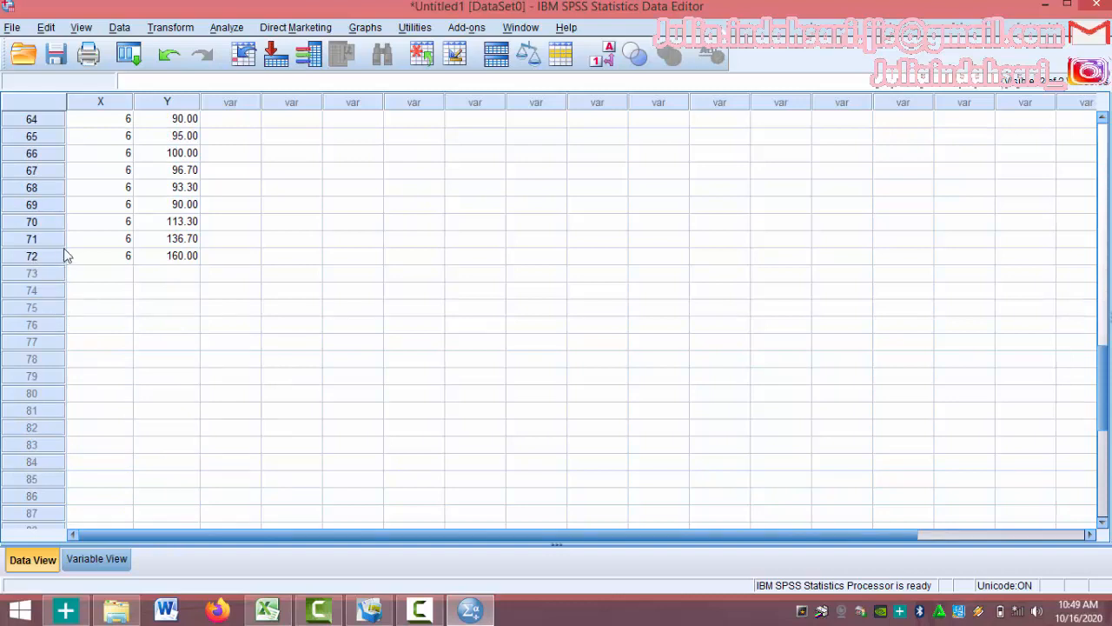
scroll(130, 213, "up", 20)
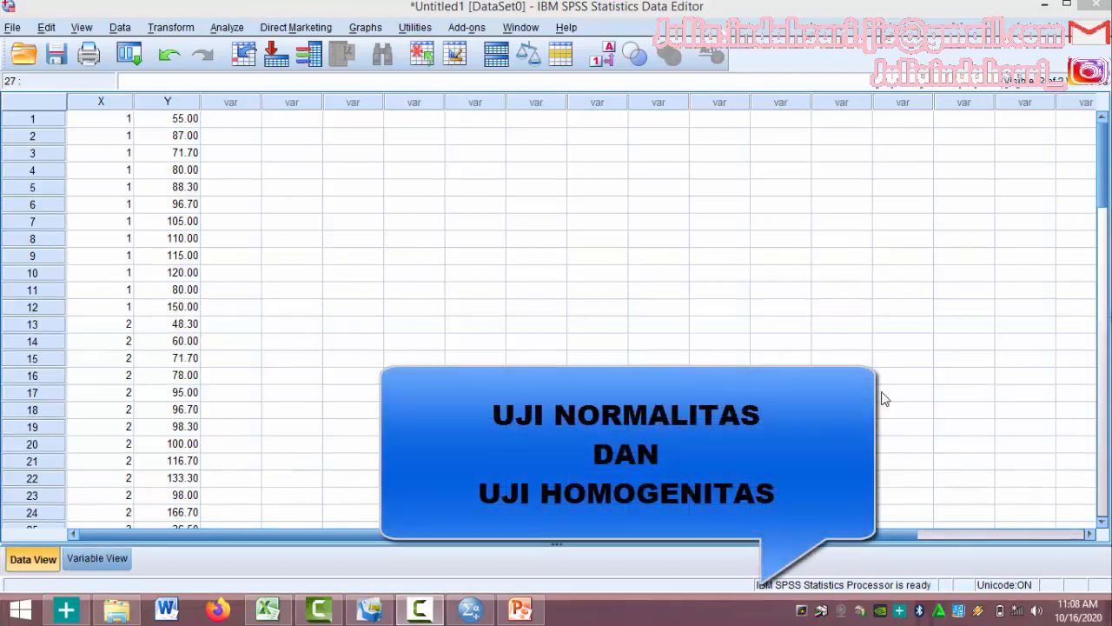
Set up an Explore analysis with Letak Kolom [X] as the factor and Volume [Y] as the dependent variable
left_click(227, 28)
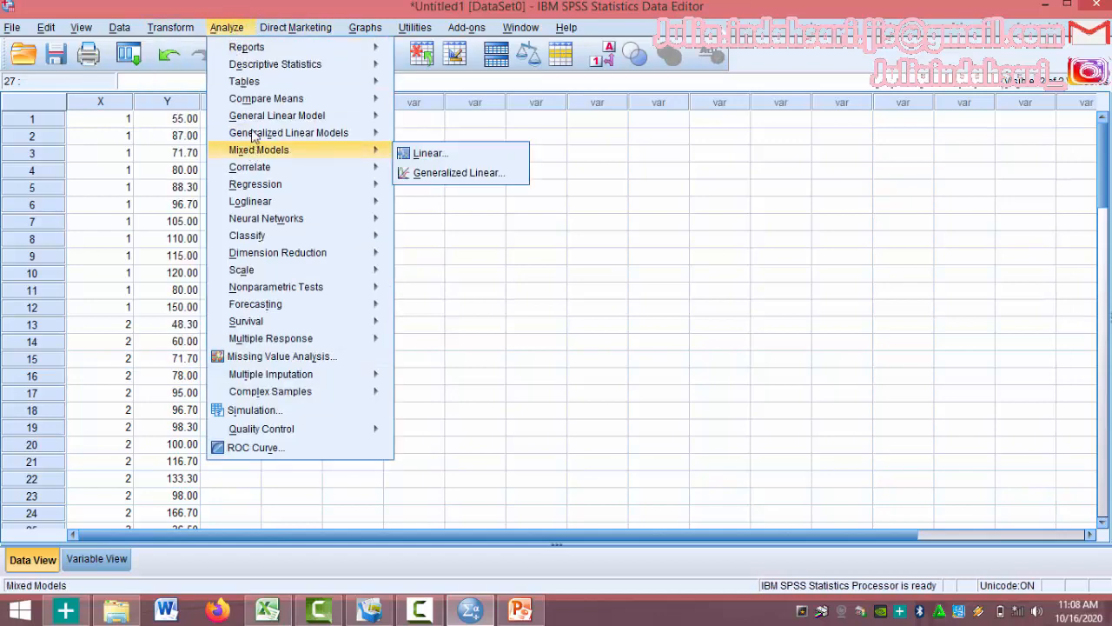
mouse_move(256, 123)
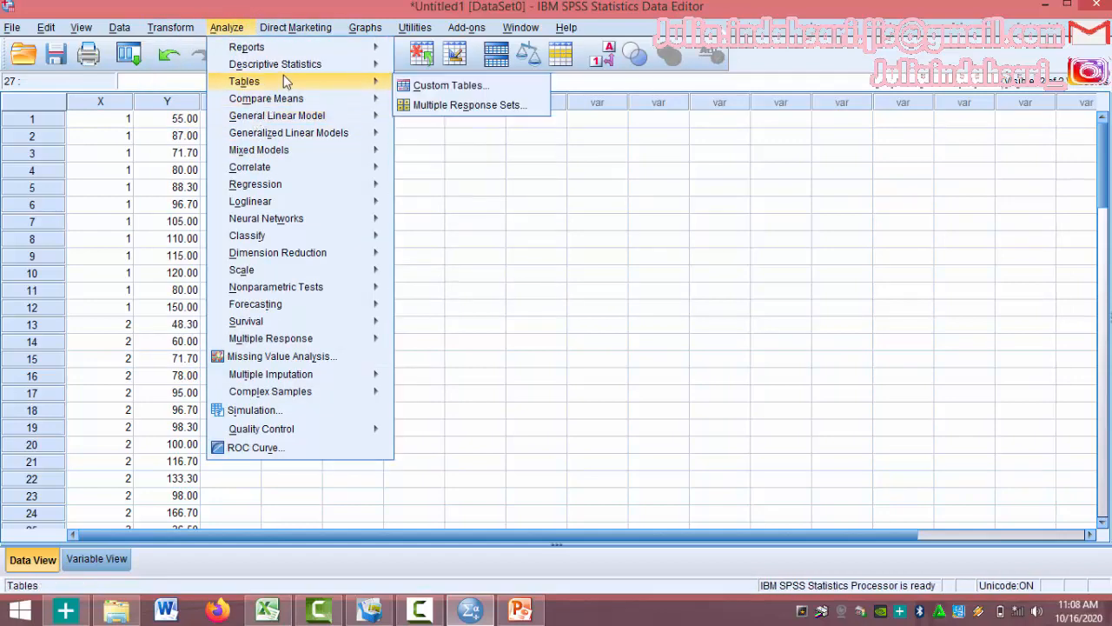
mouse_move(288, 67)
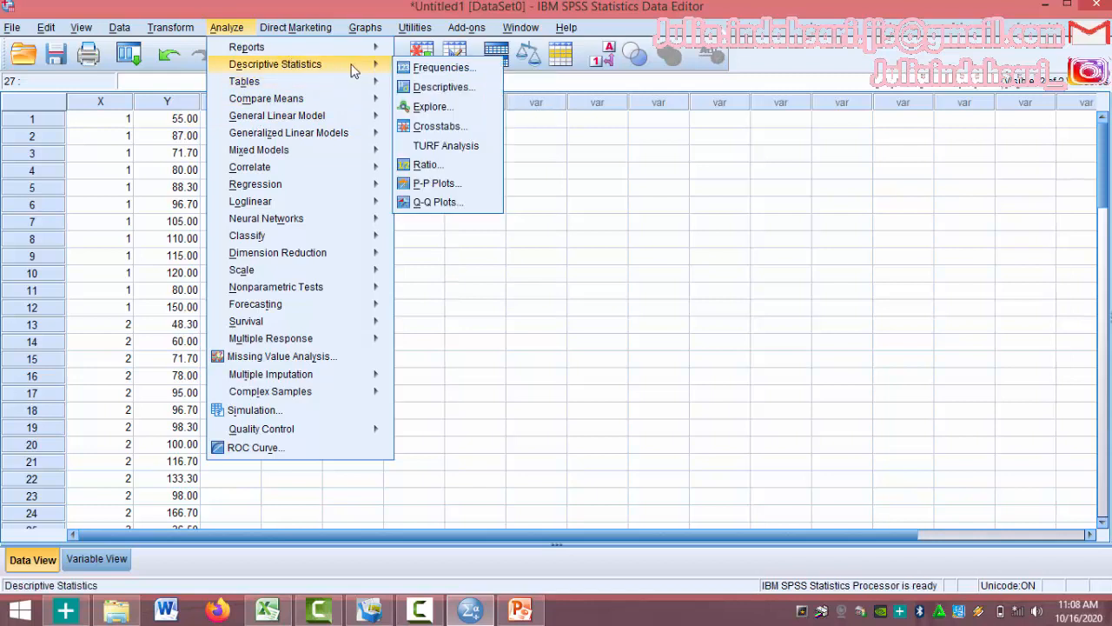
left_click(421, 107)
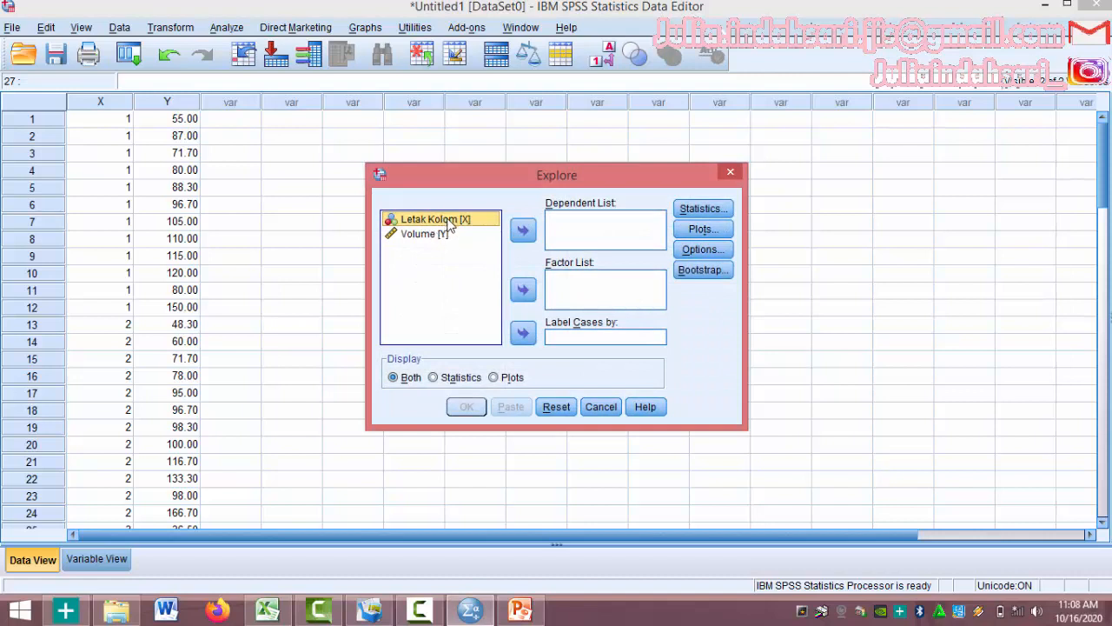
left_click(523, 289)
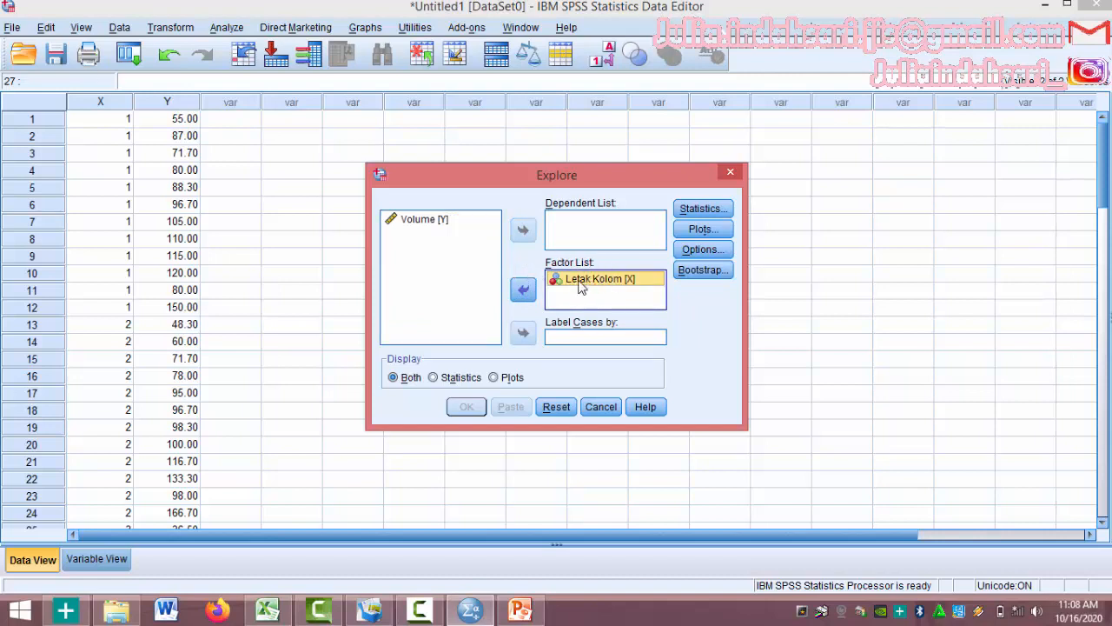
left_click(414, 222)
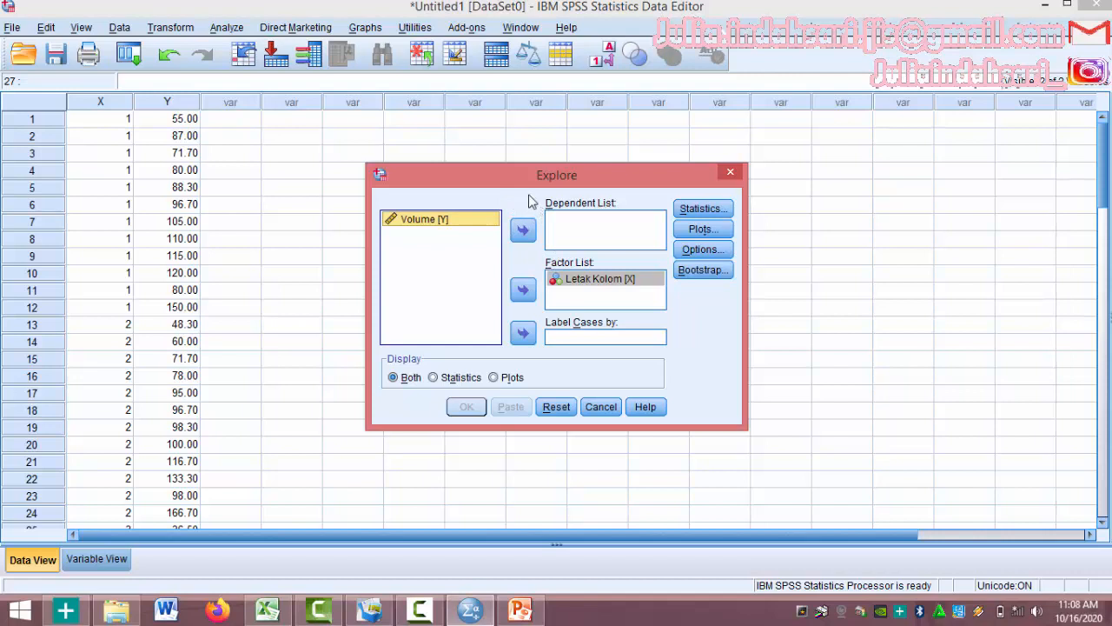
left_click(529, 237)
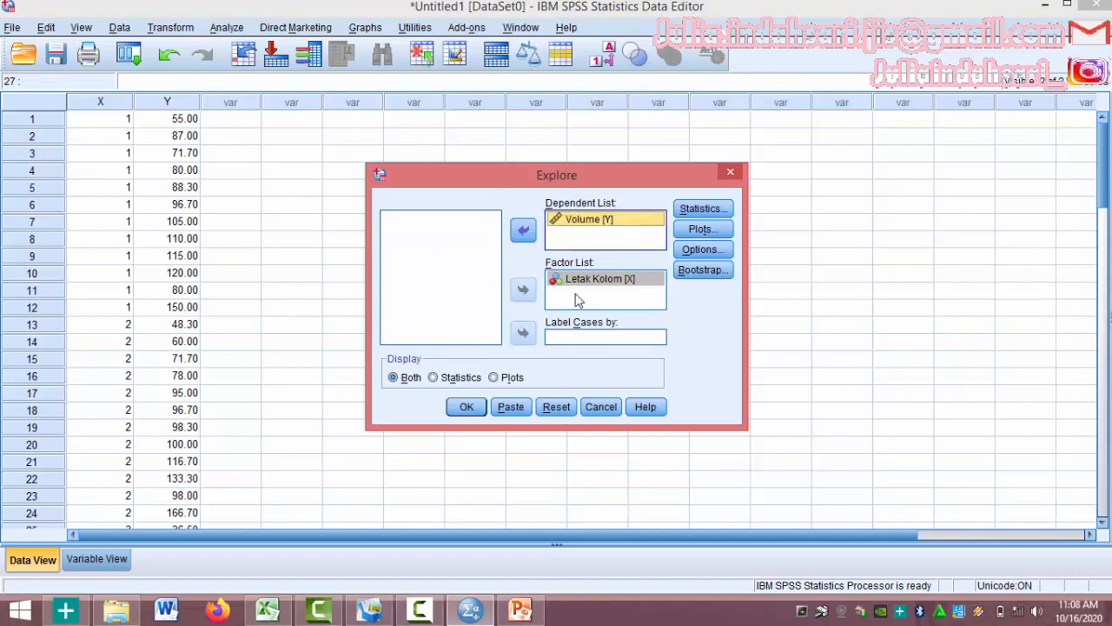
Enable normality plots with tests, run the Explore analysis, and look through the Descriptives output
left_click(703, 229)
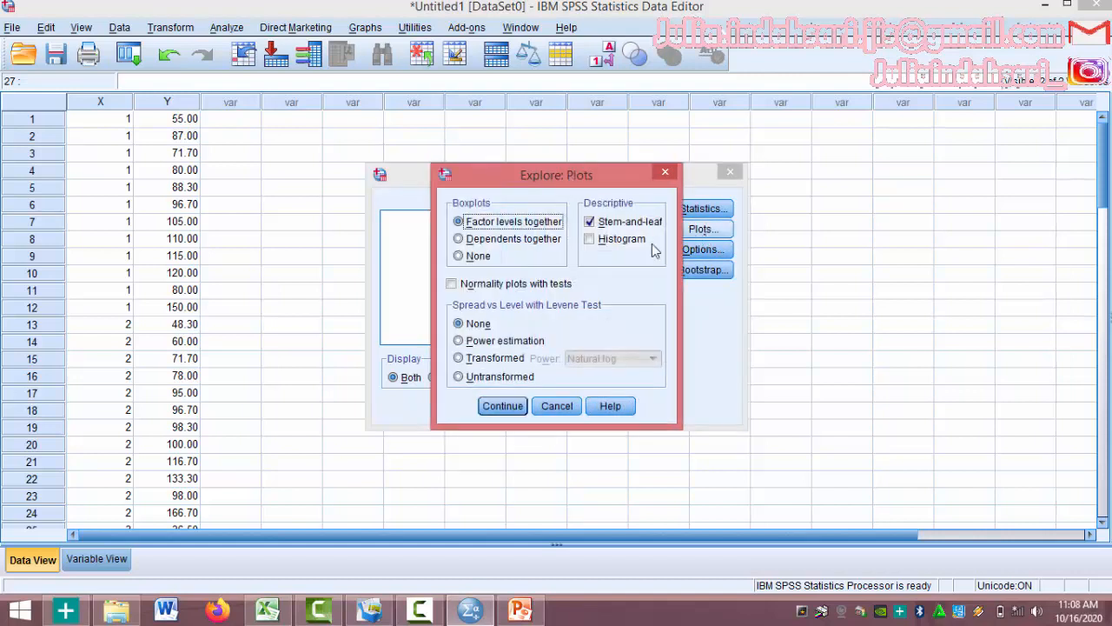
left_click(519, 285)
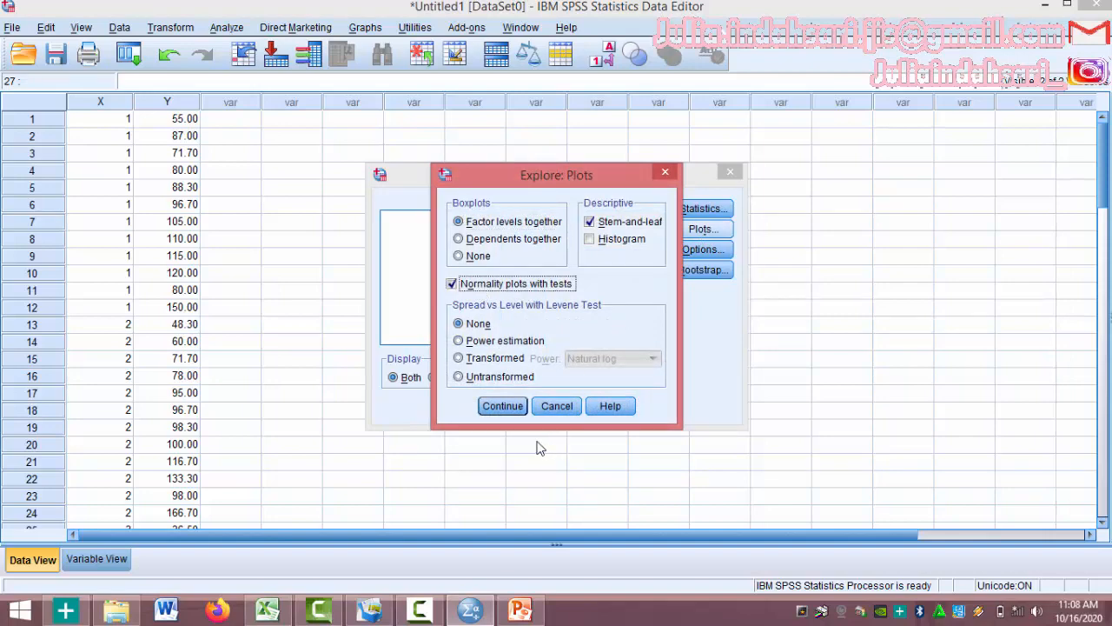
left_click(504, 406)
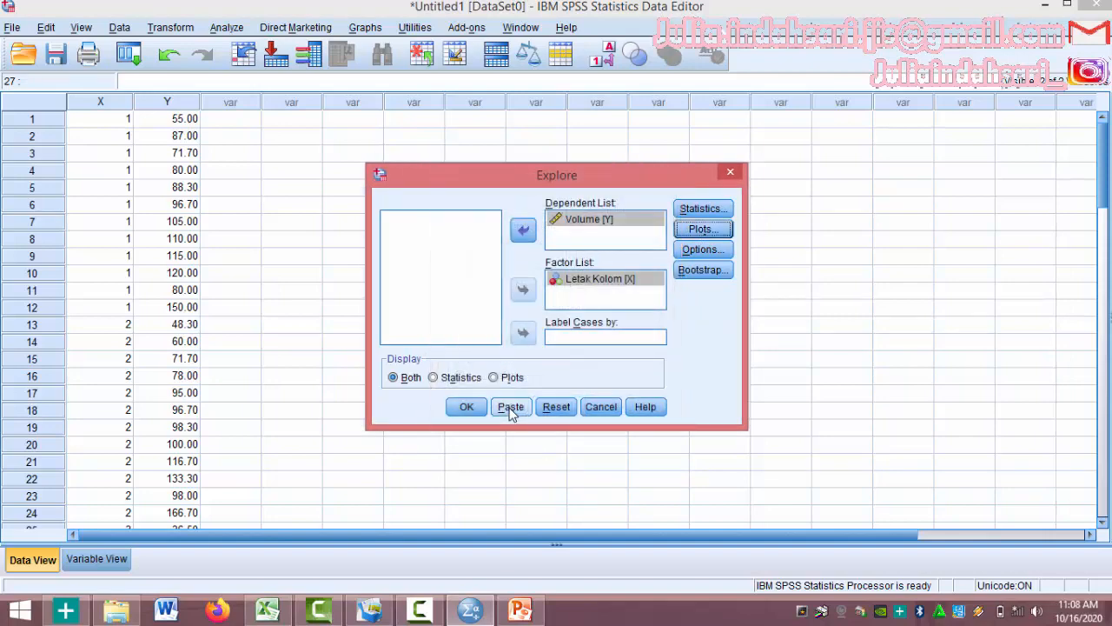
left_click(465, 407)
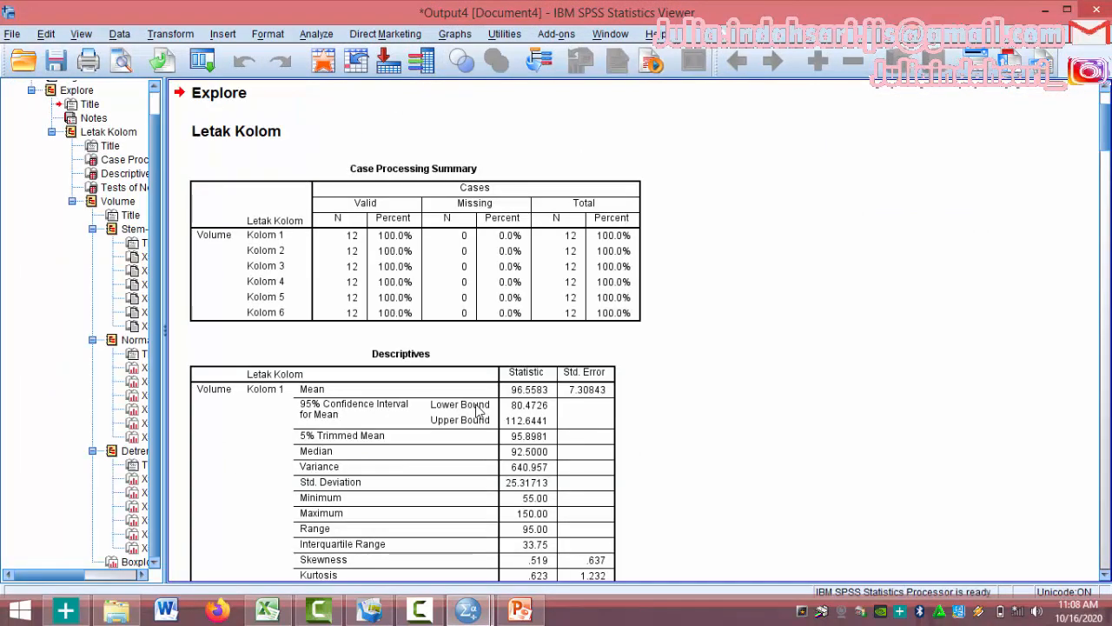
scroll(446, 305, "down", 10)
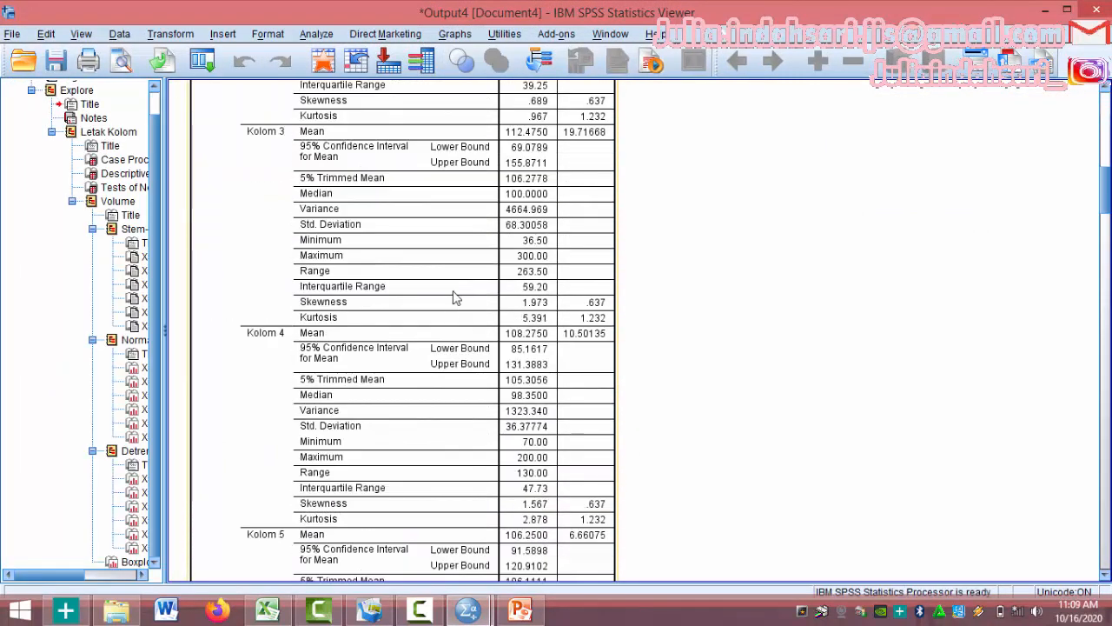
scroll(496, 247, "up", 10)
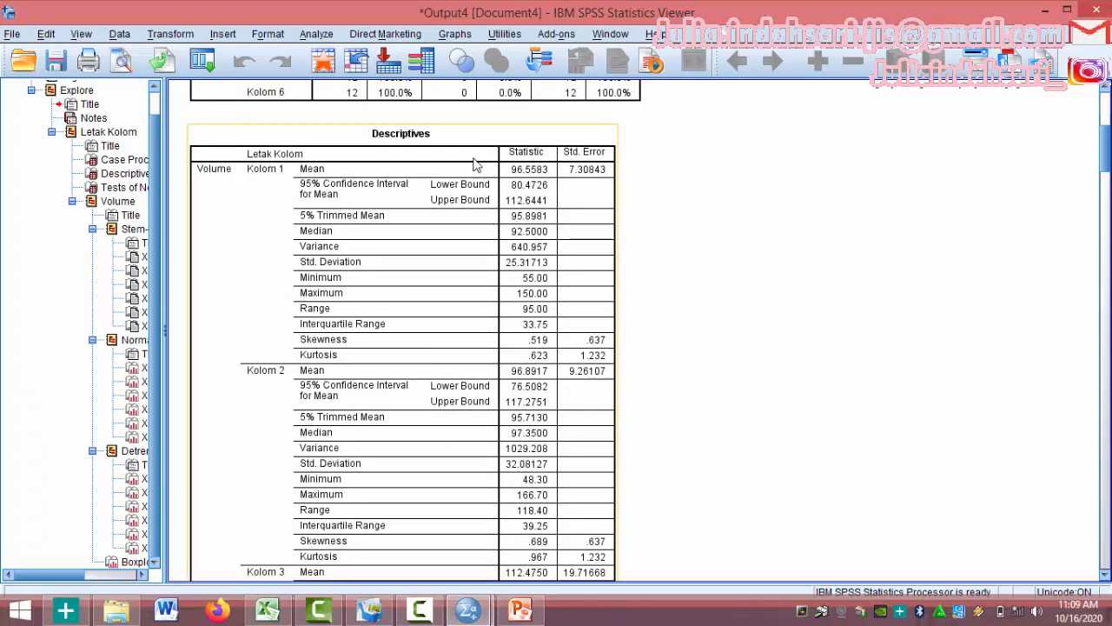
Look through the Case Processing Summary and Descriptives tables, and examine the Kolmogorov-Smirnov and Shapiro-Wilk significances in Tests of Normality
scroll(504, 139, "down", 10)
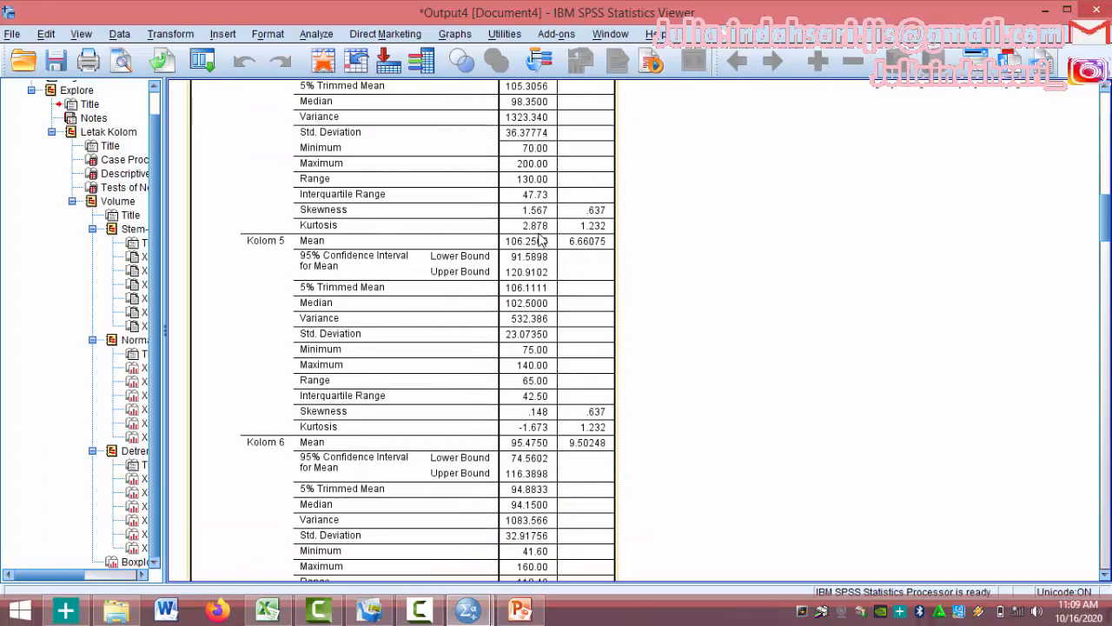
scroll(538, 239, "up", 15)
scroll(566, 474, "down", 3)
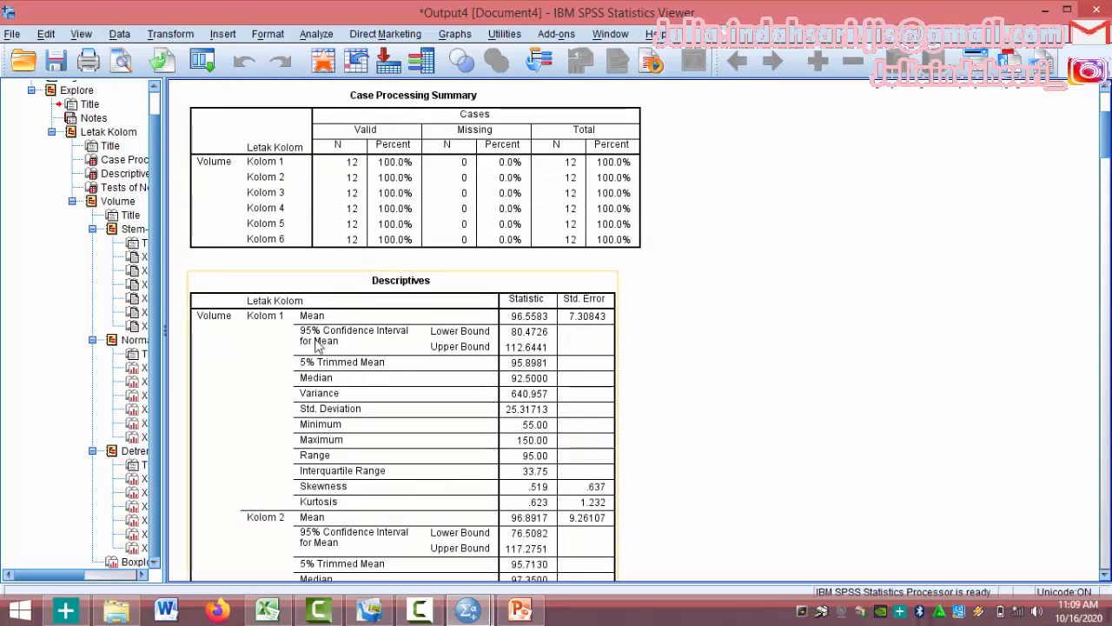
scroll(329, 376, "down", 2)
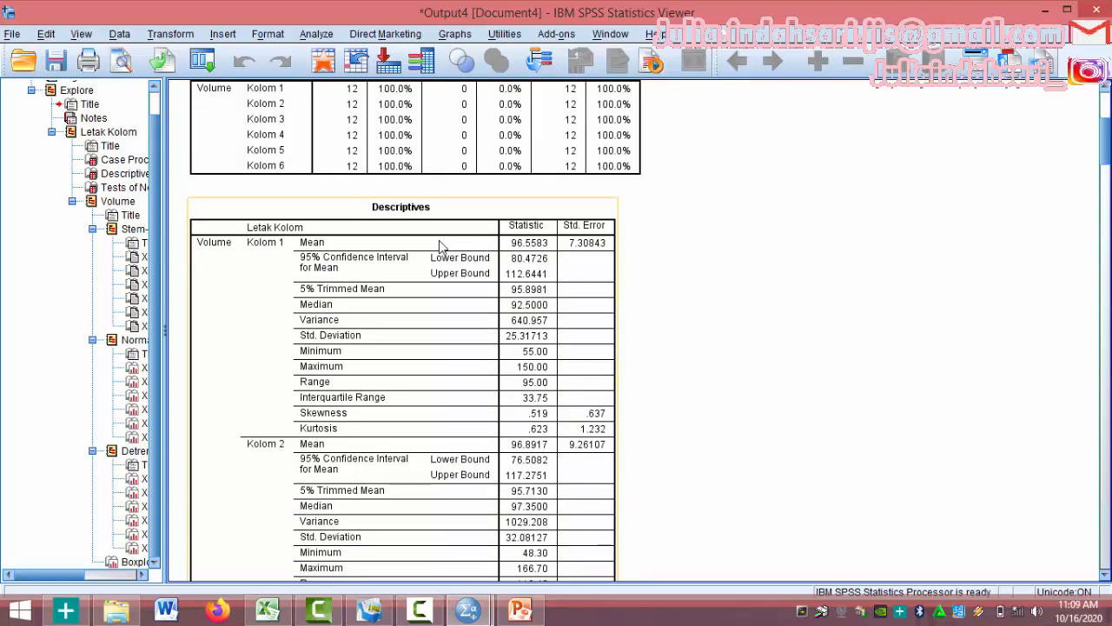
scroll(350, 335, "down", 5)
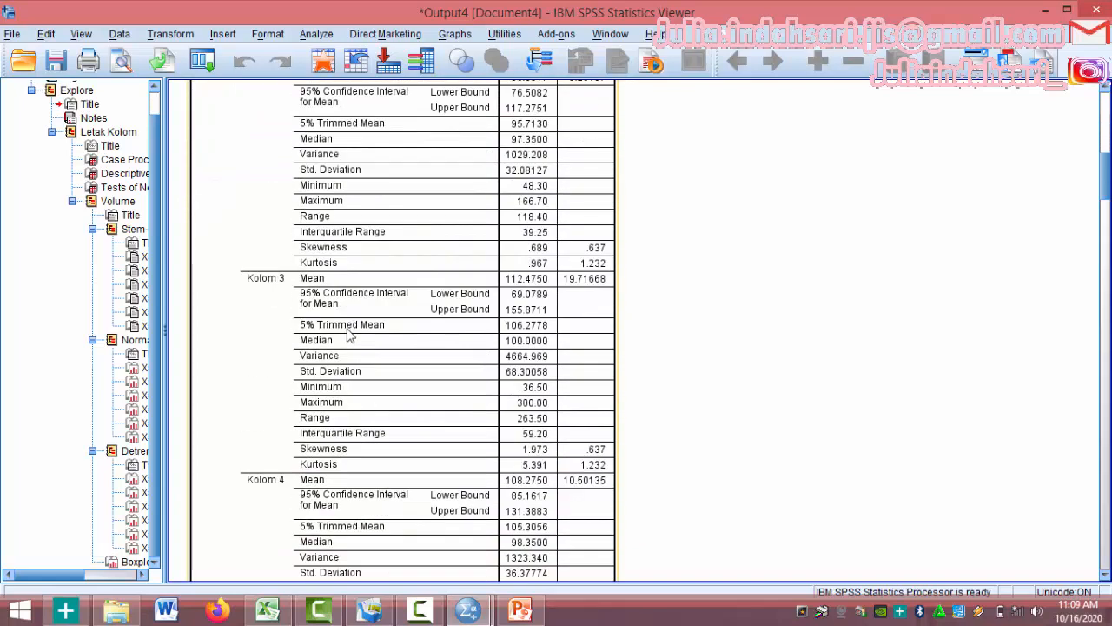
scroll(347, 335, "down", 10)
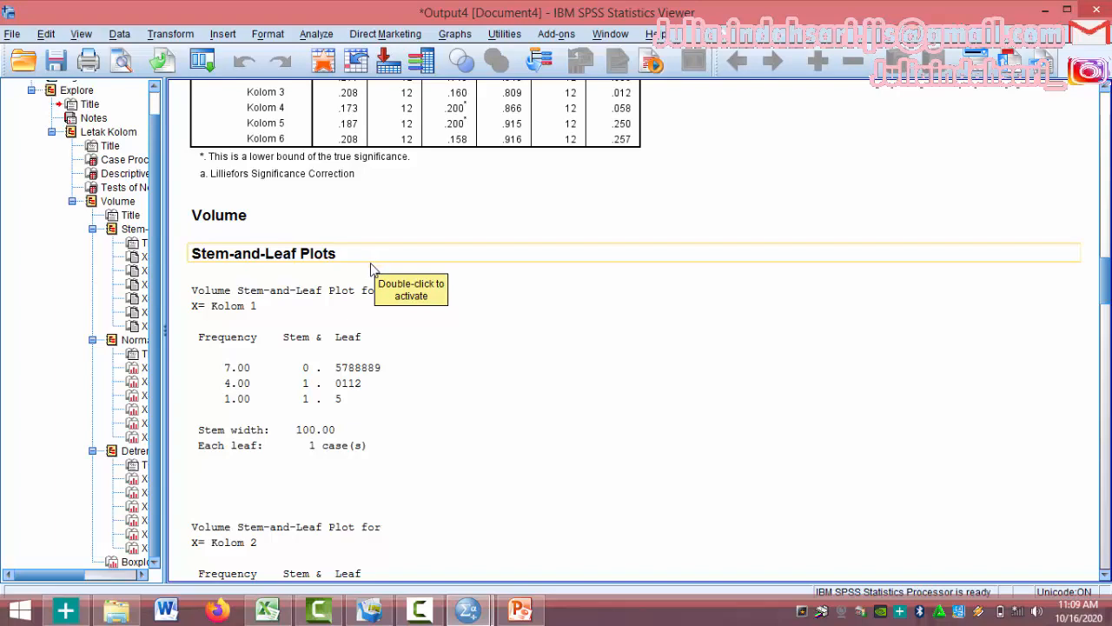
scroll(372, 267, "down", 9)
scroll(400, 252, "up", 5)
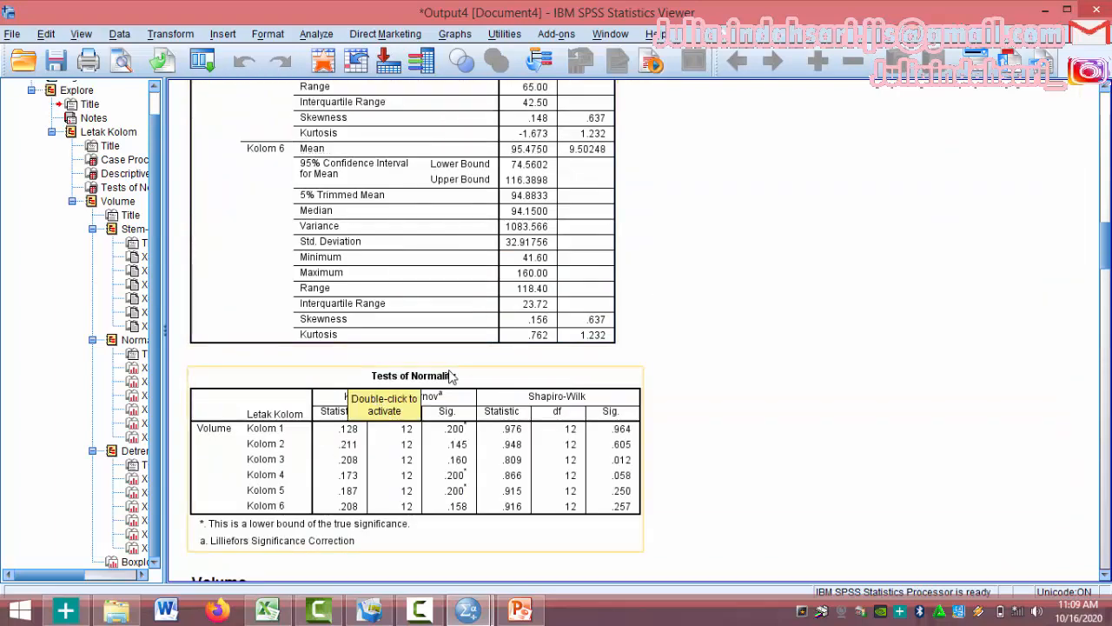
scroll(487, 348, "down", 5)
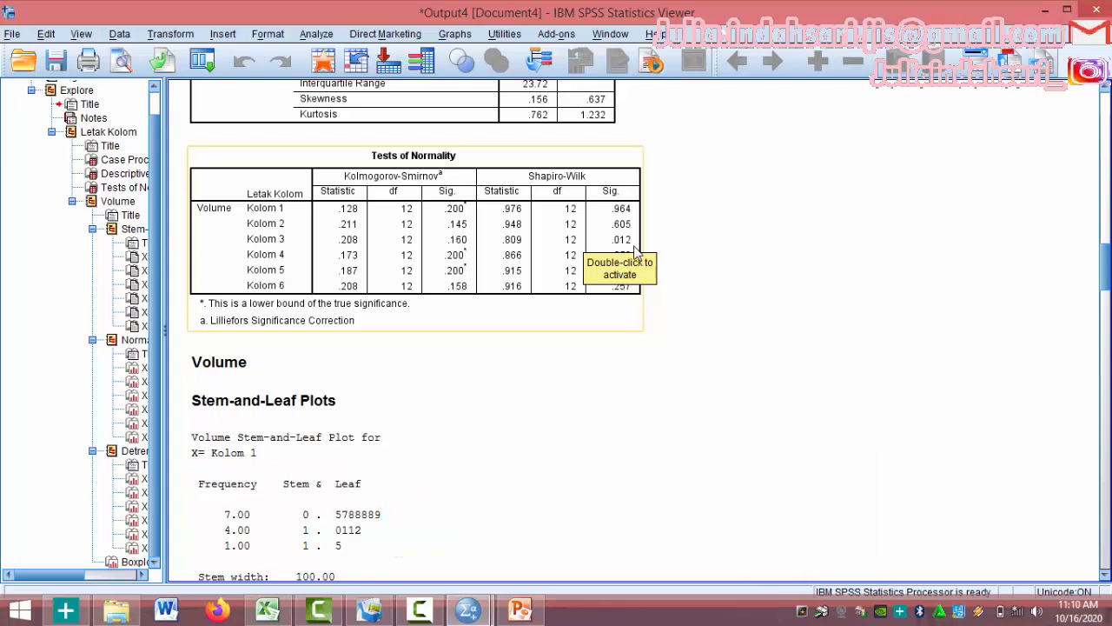
left_click(693, 106)
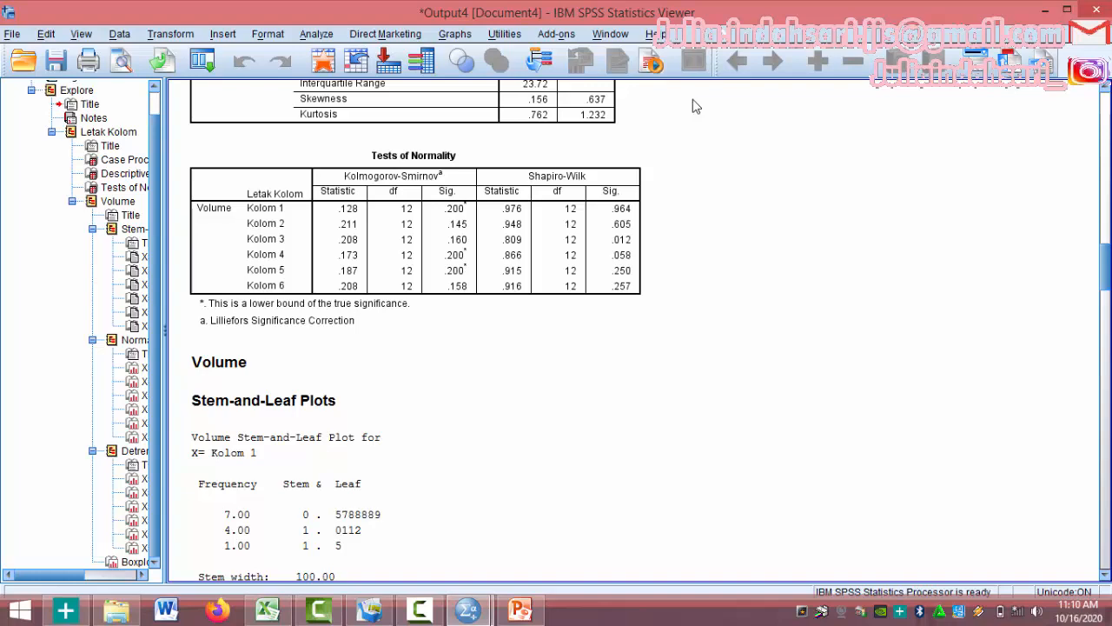
Return to the data and set up a One-Way ANOVA with Letak Kolom [X] as the factor and Volume [Y] as the dependent variable
left_click(1048, 14)
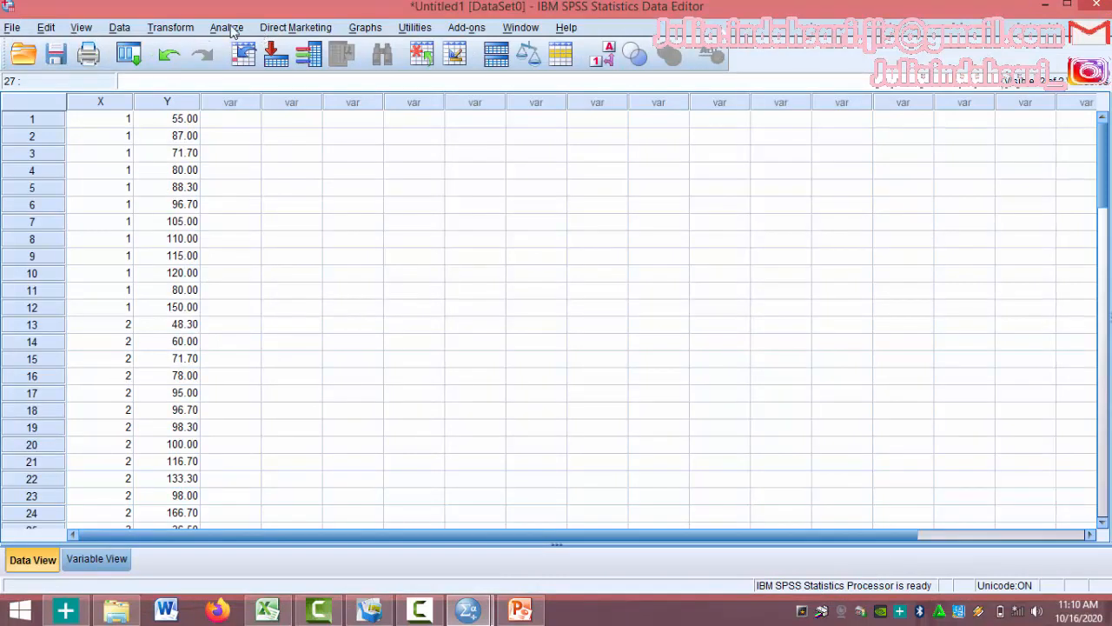
left_click(233, 31)
mouse_move(227, 53)
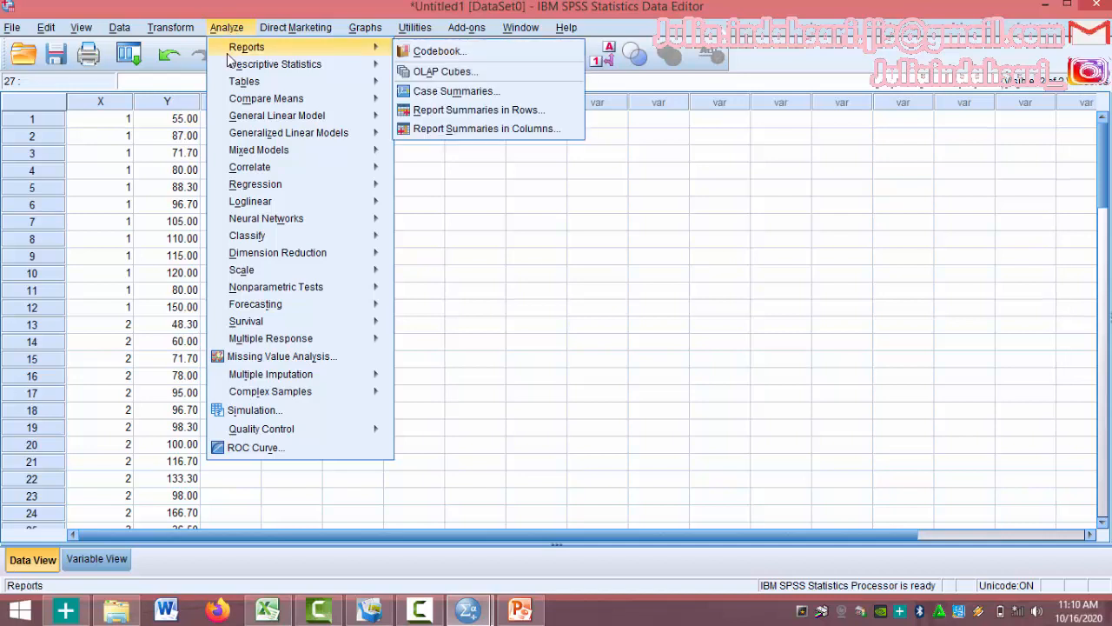
mouse_move(290, 104)
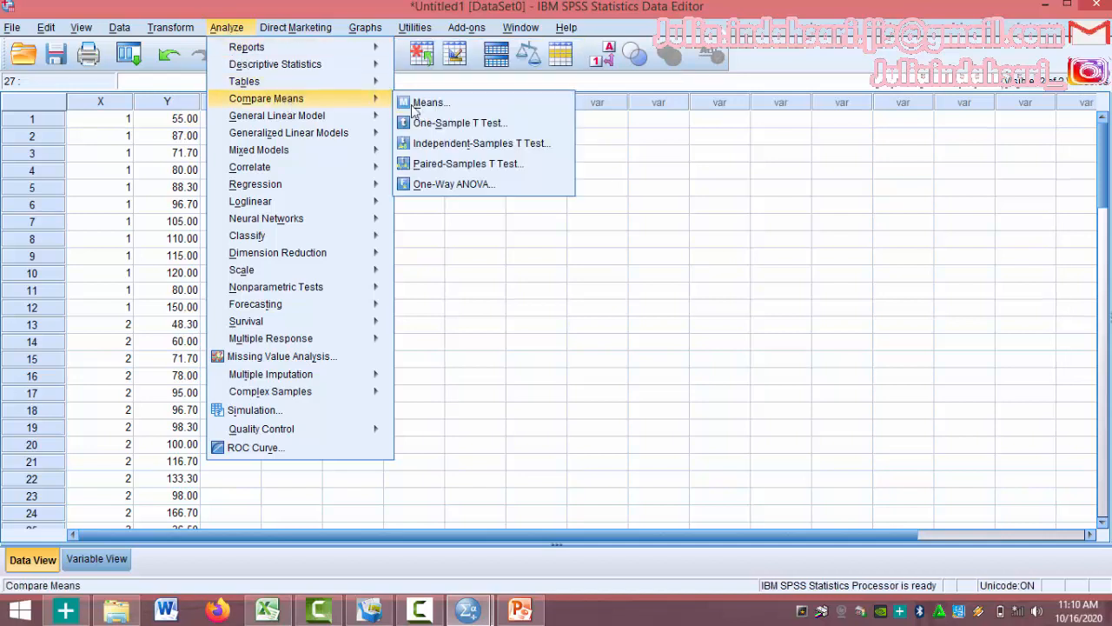
left_click(454, 184)
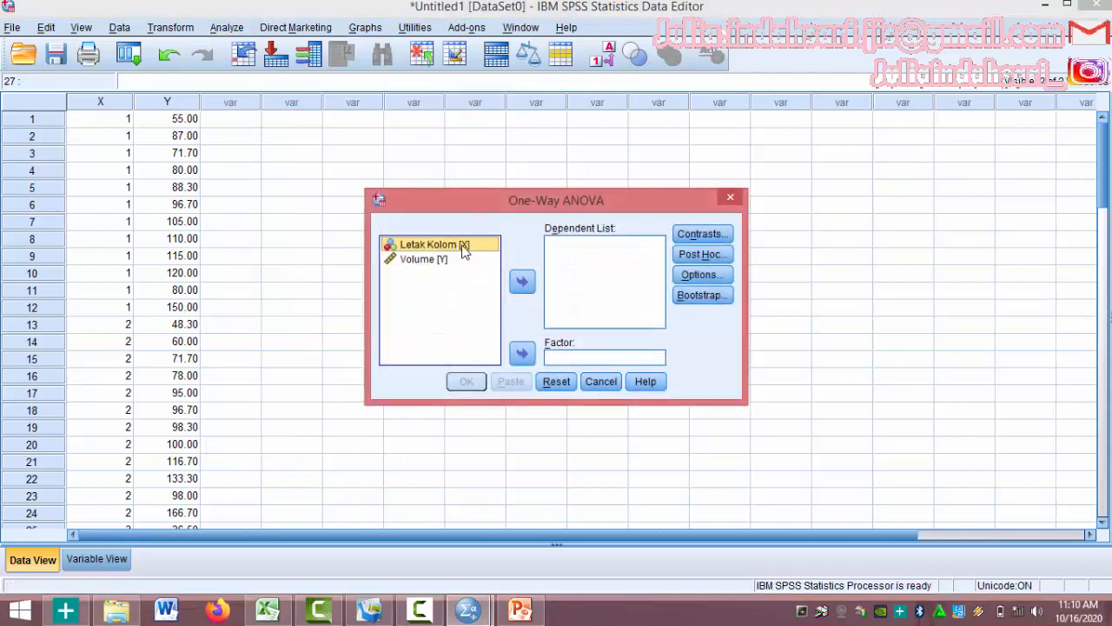
left_click(521, 354)
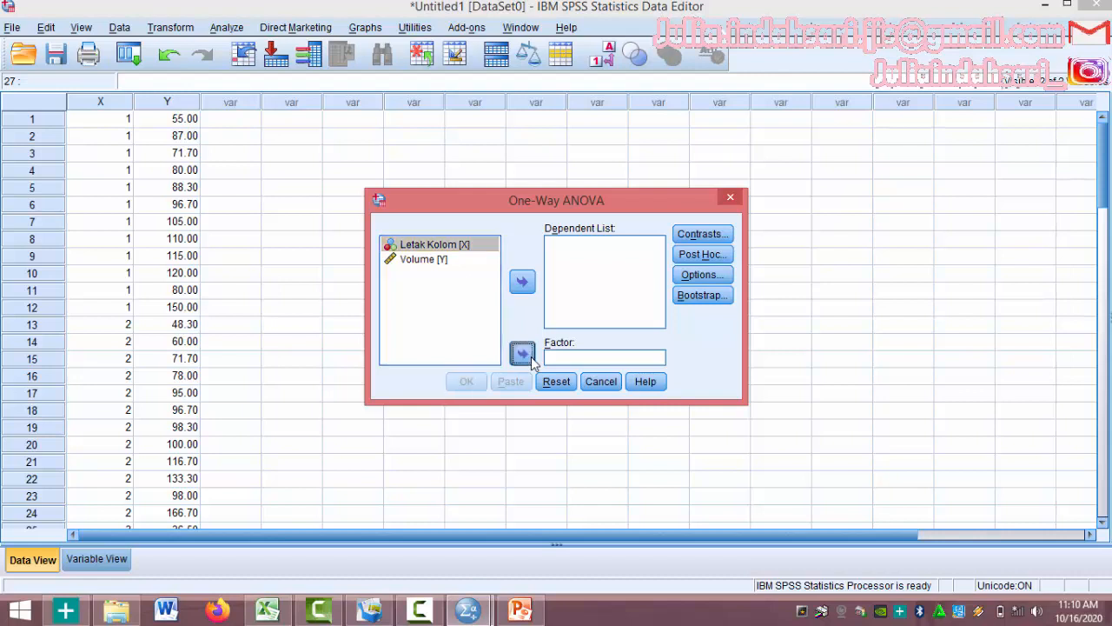
left_click(466, 246)
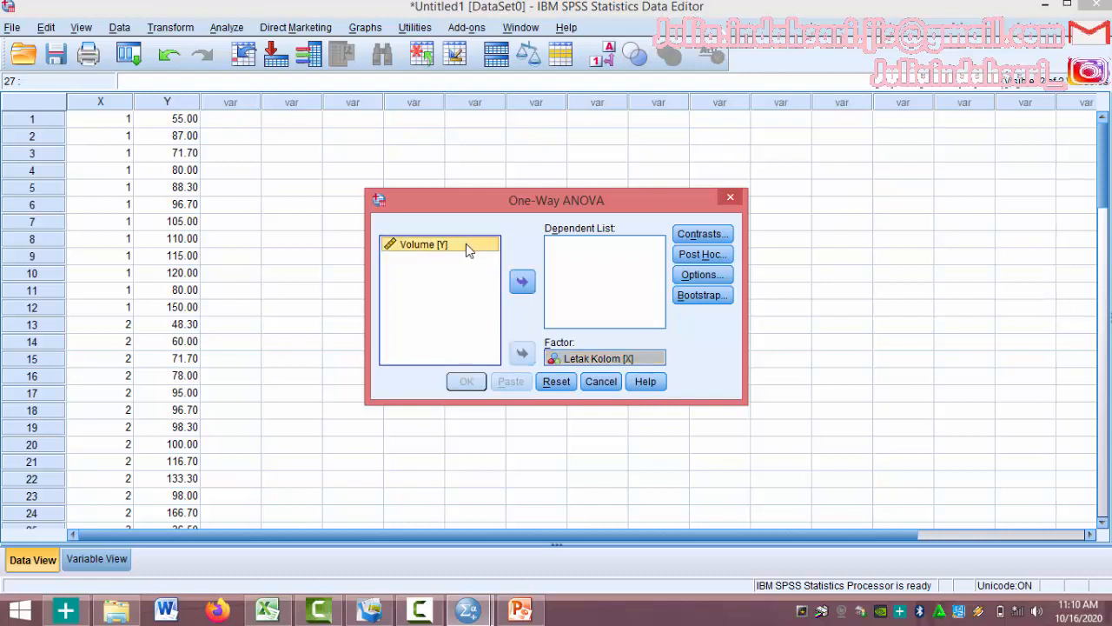
left_click(520, 283)
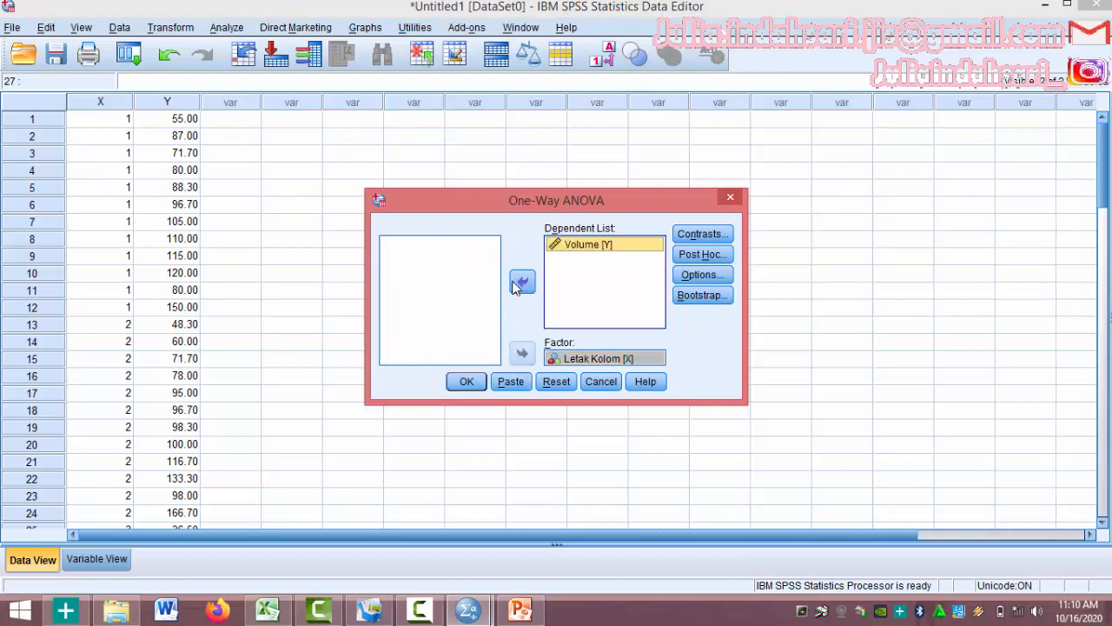
Enable the homogeneity of variance test, run the One-Way ANOVA, and review the Test of Homogeneity of Variances and ANOVA tables
left_click(706, 277)
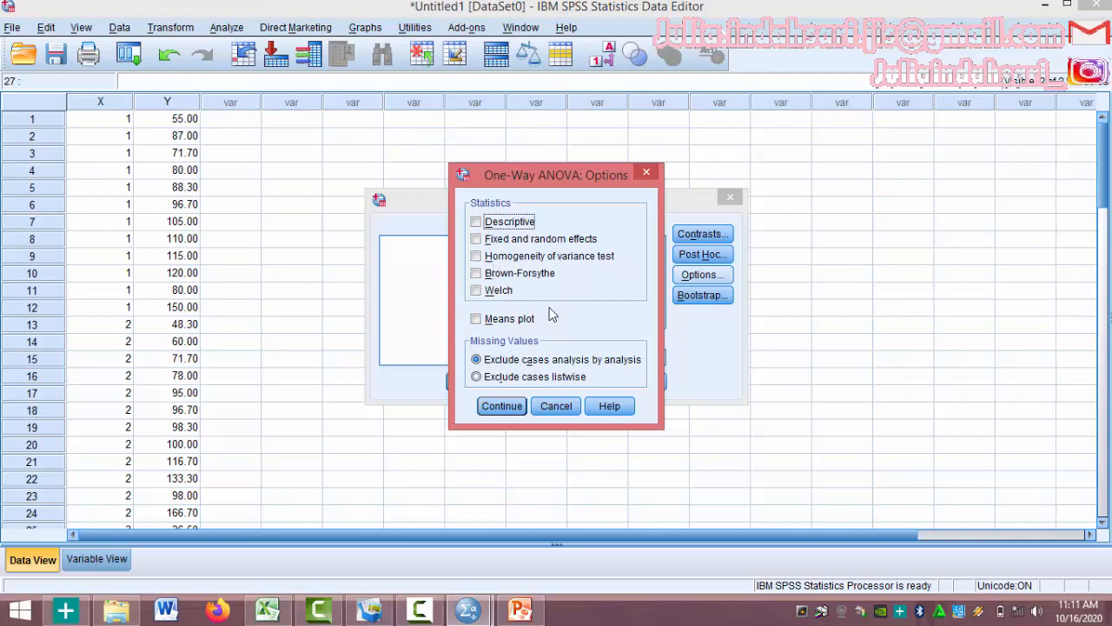
left_click(551, 255)
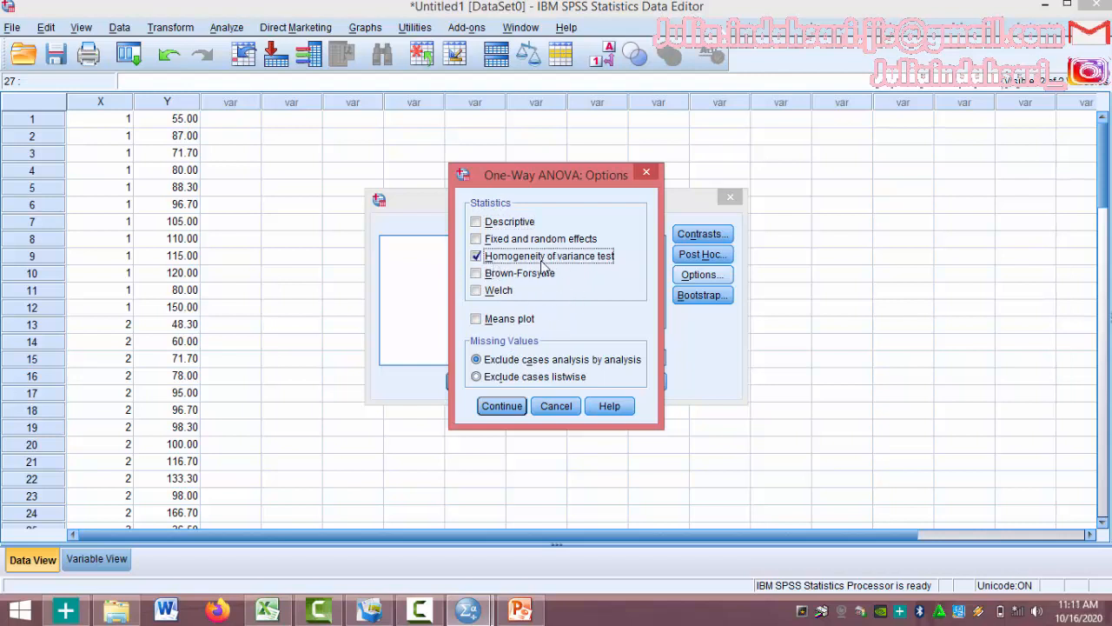
left_click(504, 405)
left_click(466, 382)
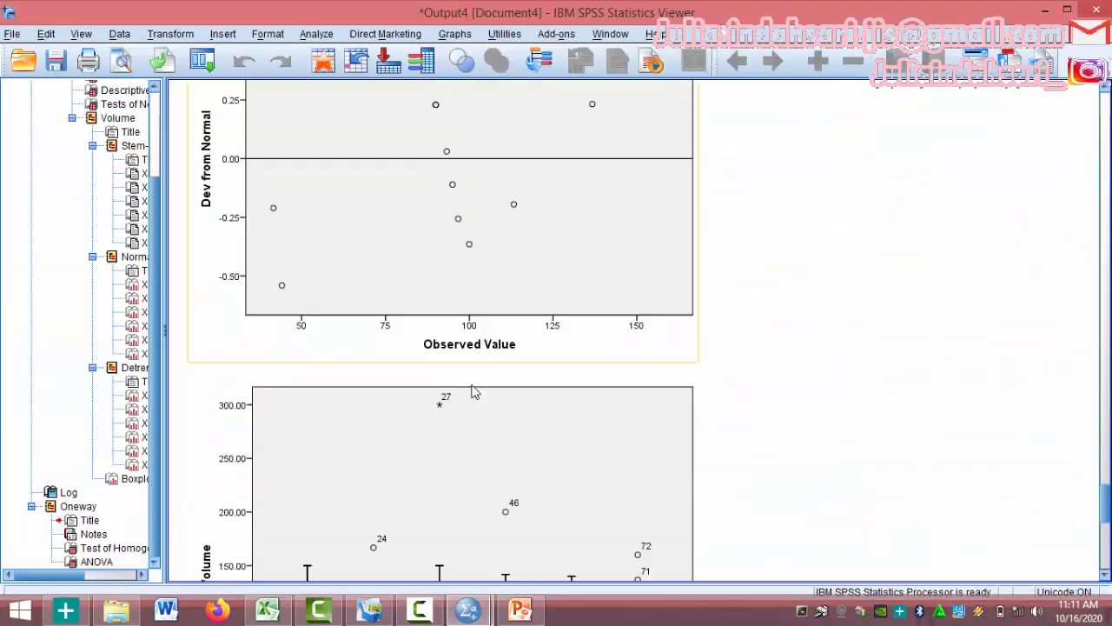
left_click(271, 417)
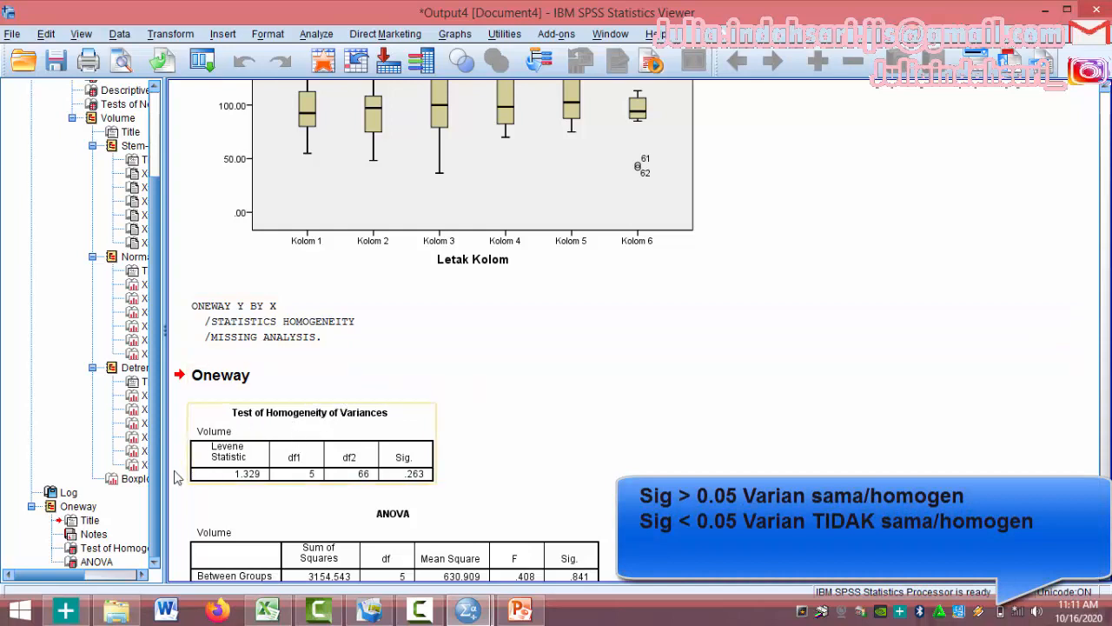
scroll(287, 392, "down", 2)
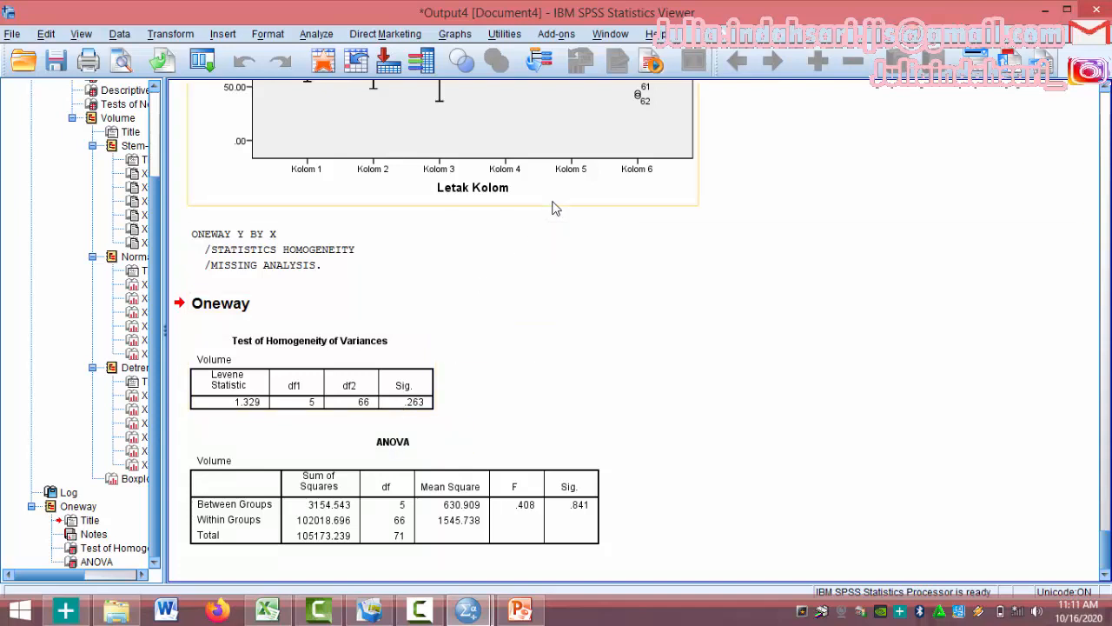
left_click(1045, 10)
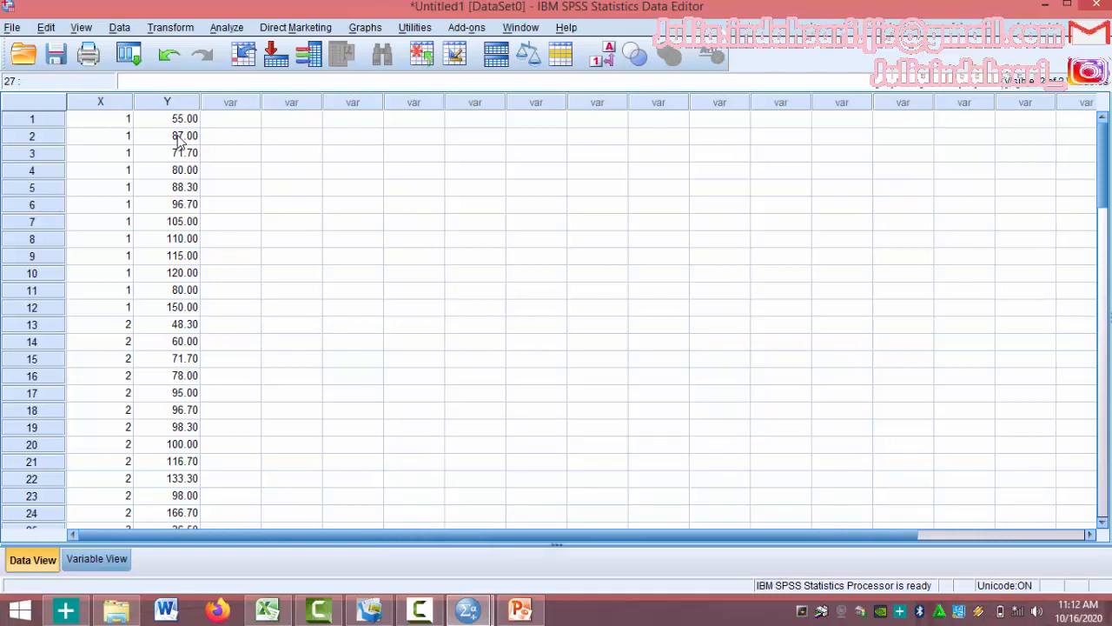
Open the legacy nonparametric test for K independent samples and clear its preset test variable and grouping variable
left_click(1044, 5)
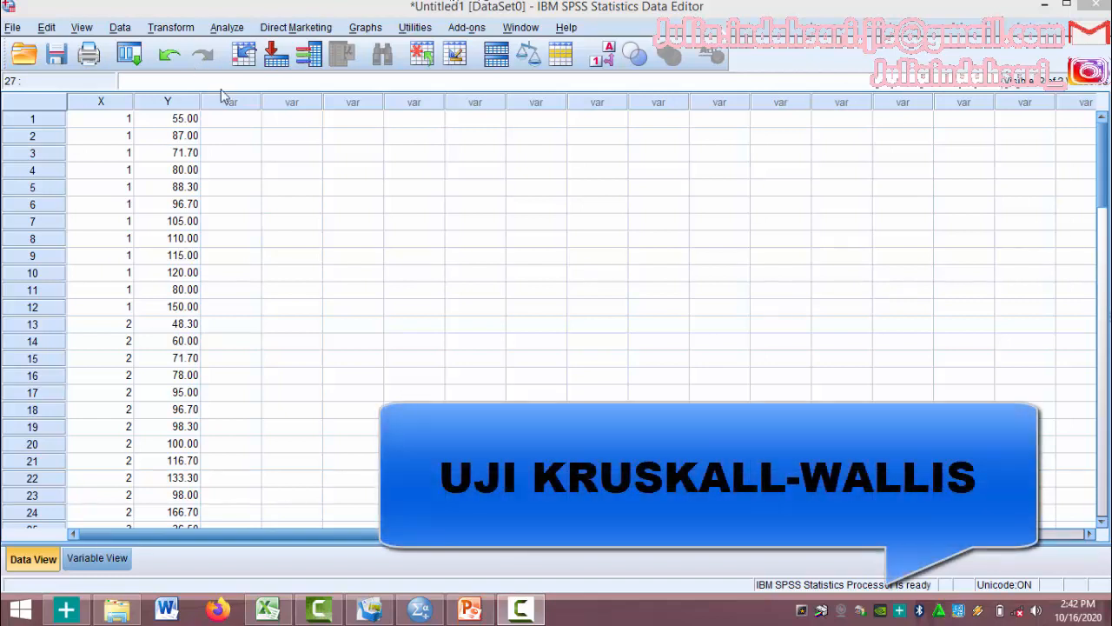
left_click(223, 33)
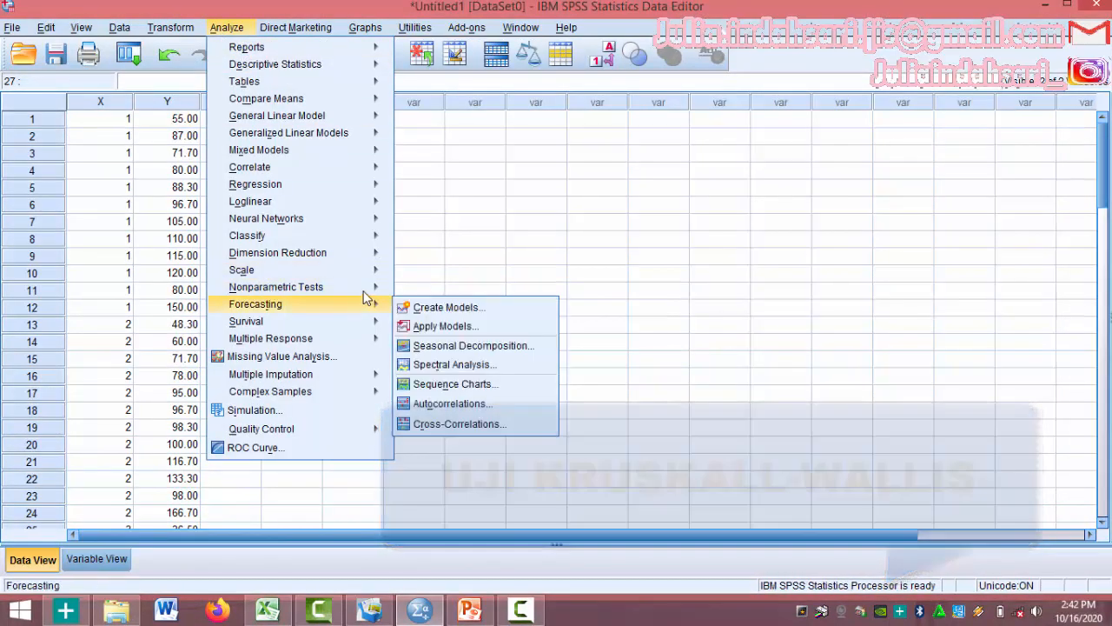
mouse_move(363, 285)
mouse_move(452, 354)
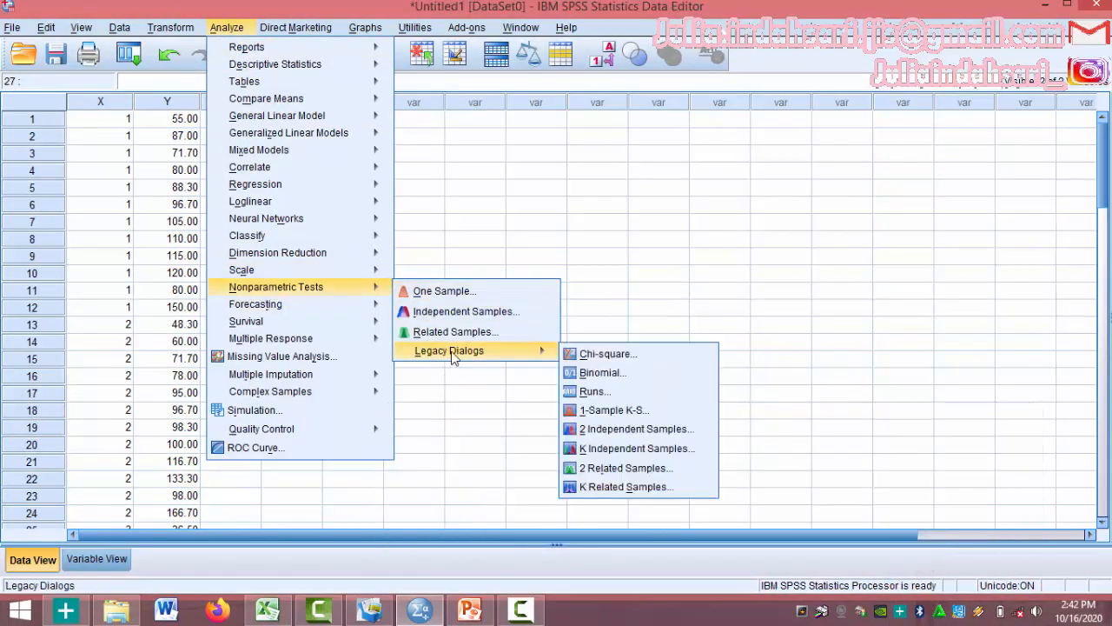
left_click(588, 457)
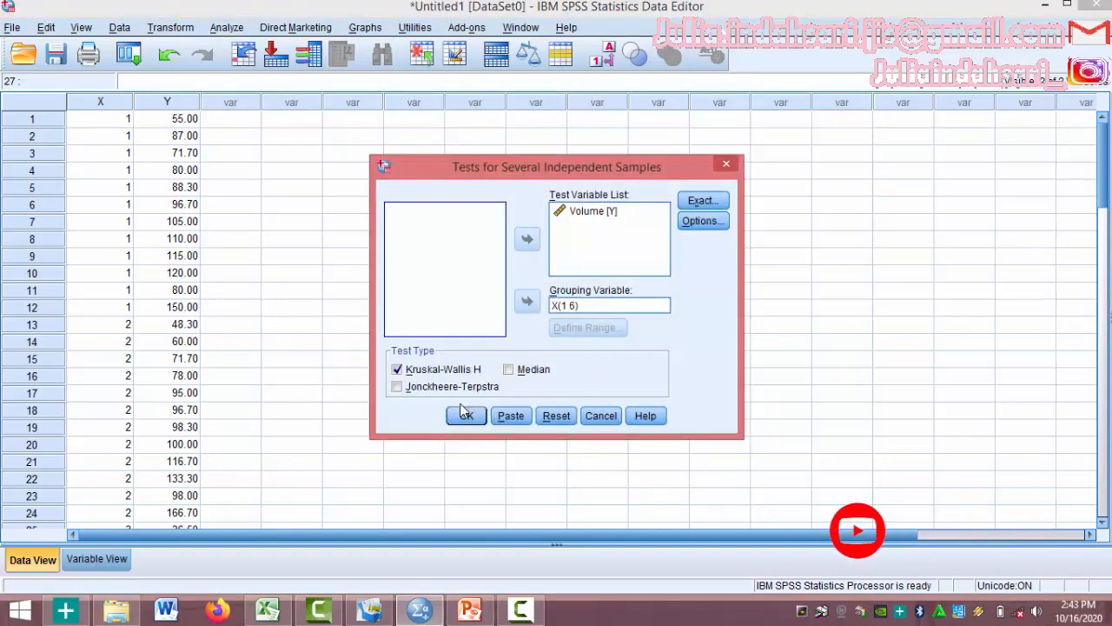
left_click(572, 212)
left_click(527, 238)
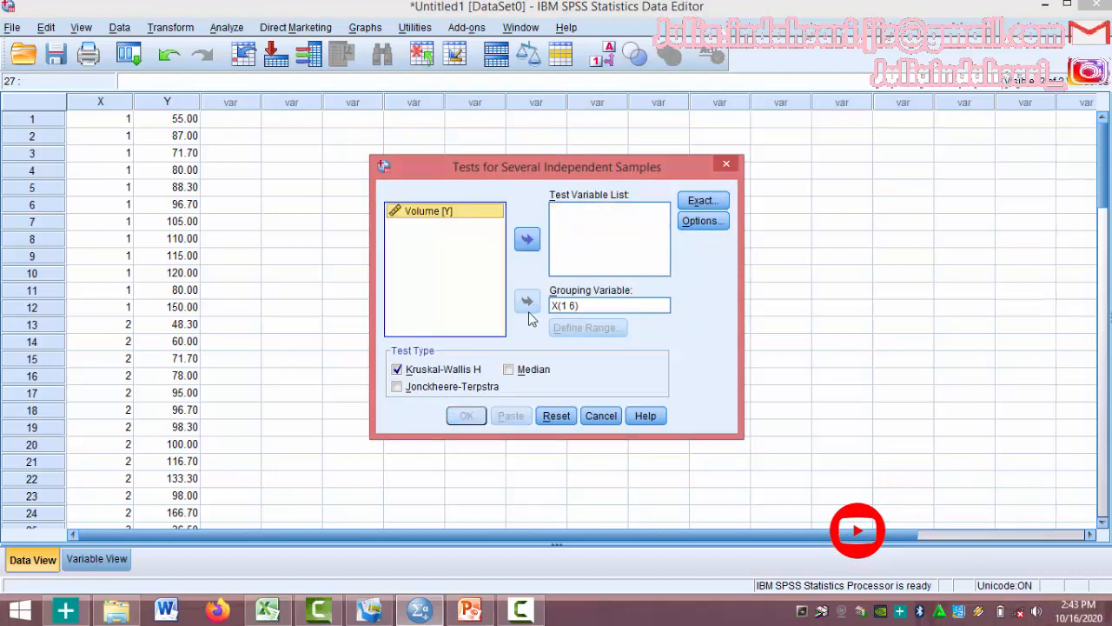
left_click(563, 306)
left_click(525, 302)
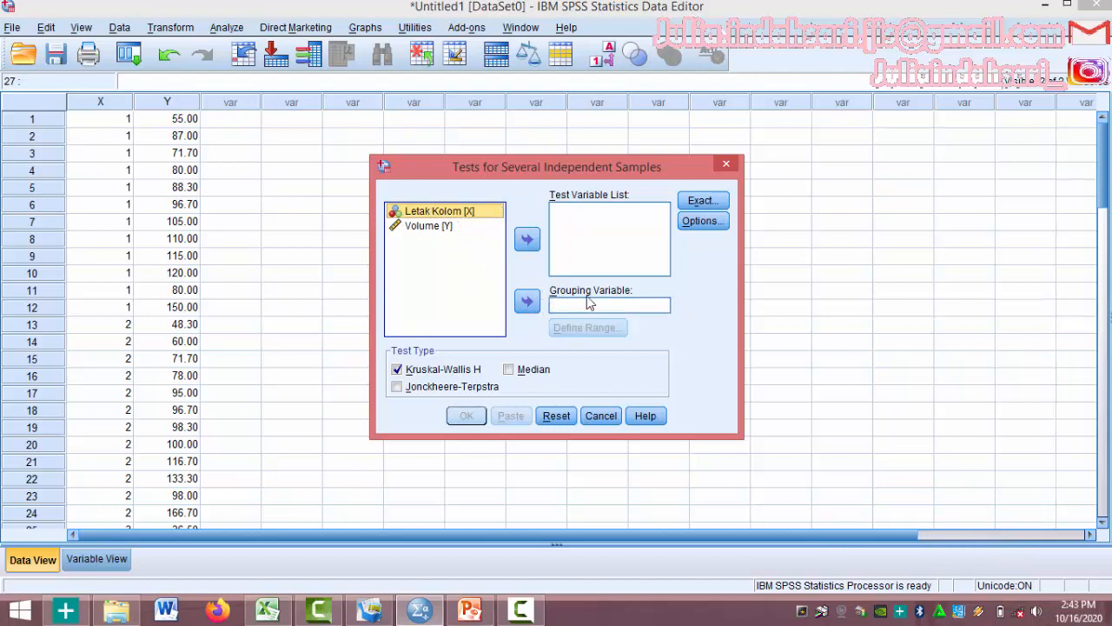
Assign Letak Kolom [X] as the grouping variable and Volume [Y] as the test variable
left_click(527, 304)
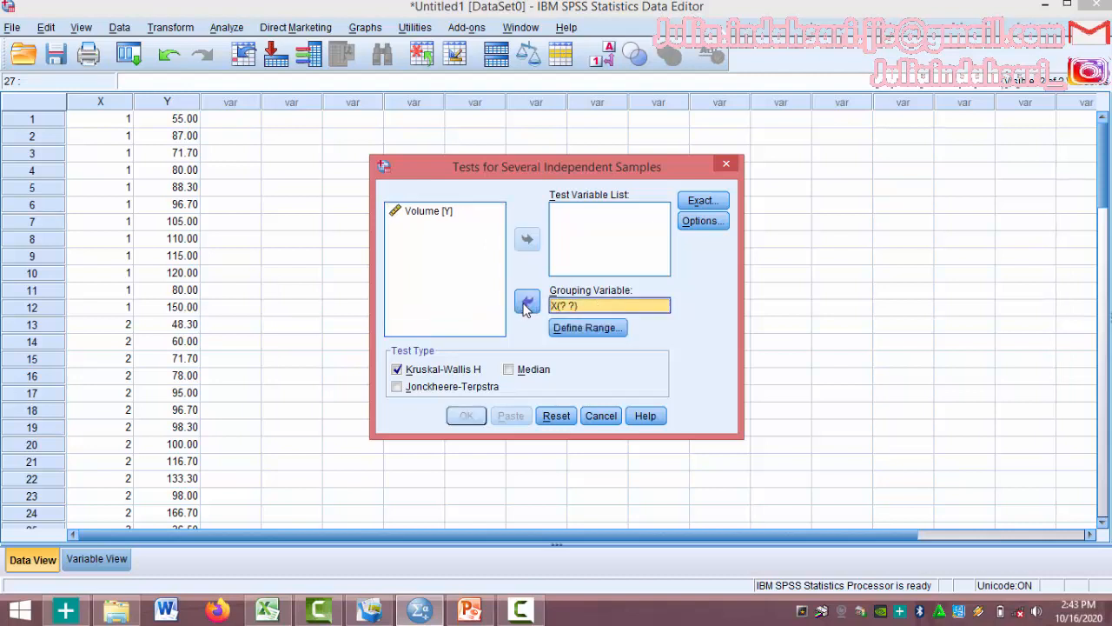
left_click(451, 218)
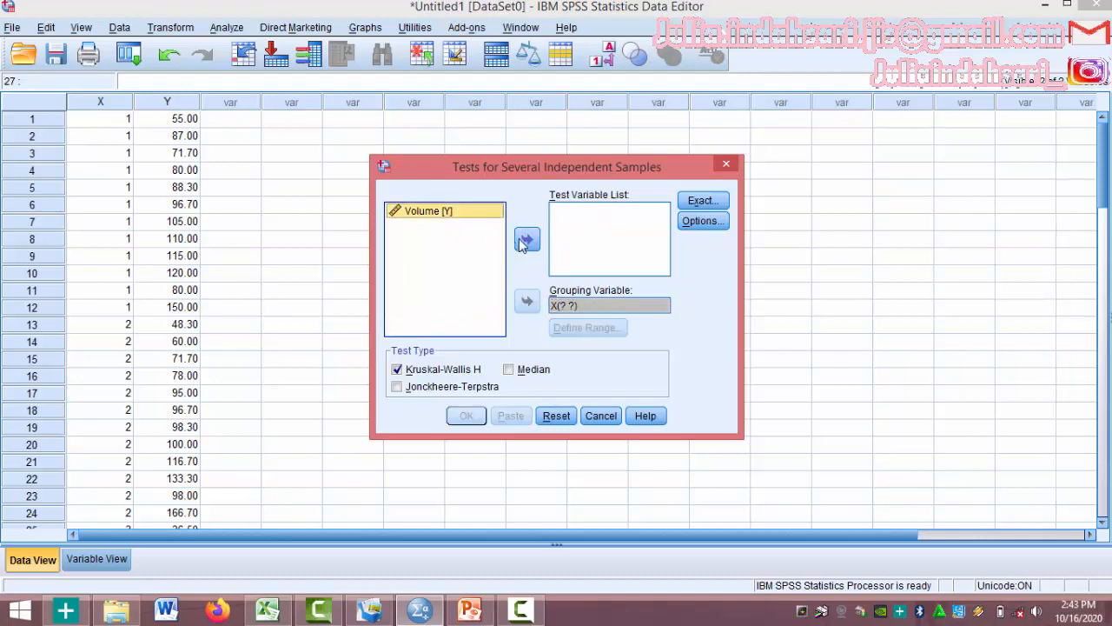
left_click(525, 243)
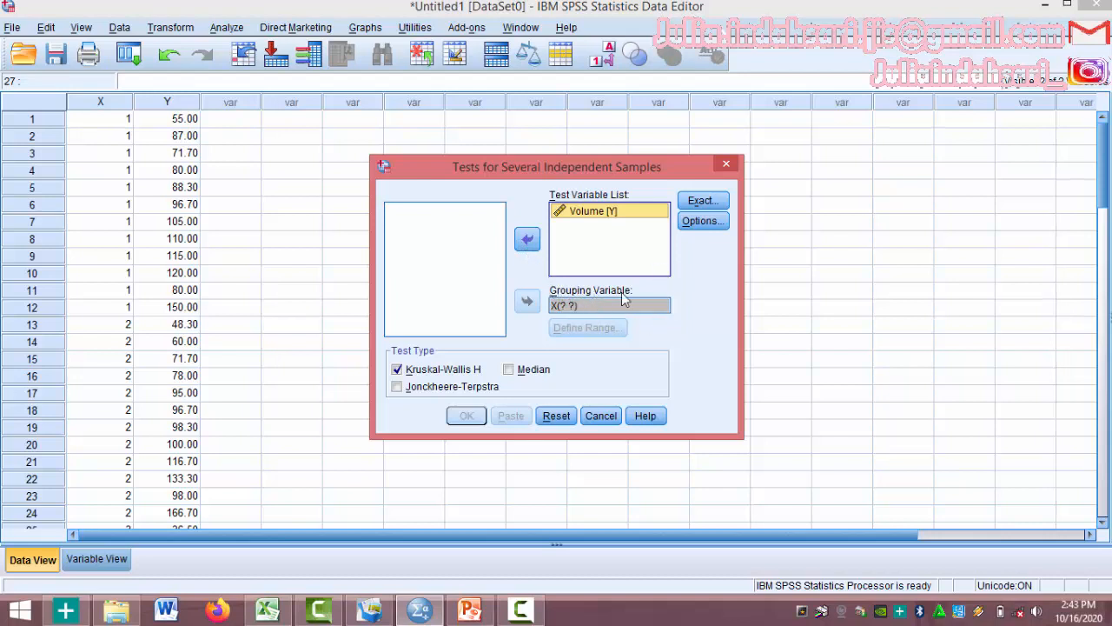
Define the grouping variable's range from minimum 1 to maximum 6, and check the test's statistics options without changing them
left_click(594, 307)
left_click(582, 330)
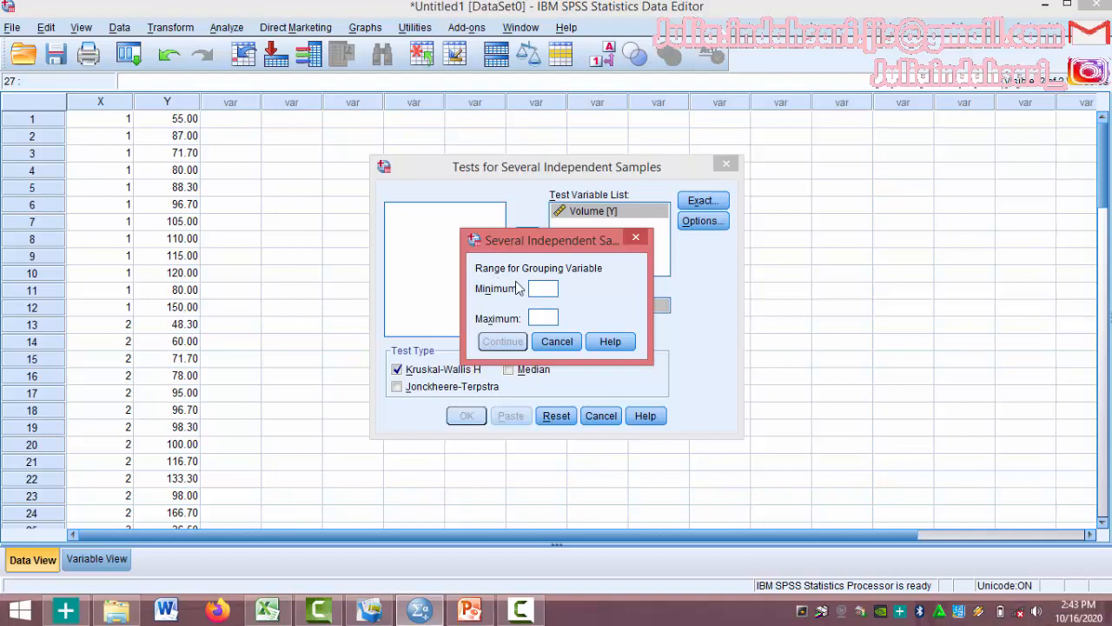
type("1")
left_click(548, 316)
type("6")
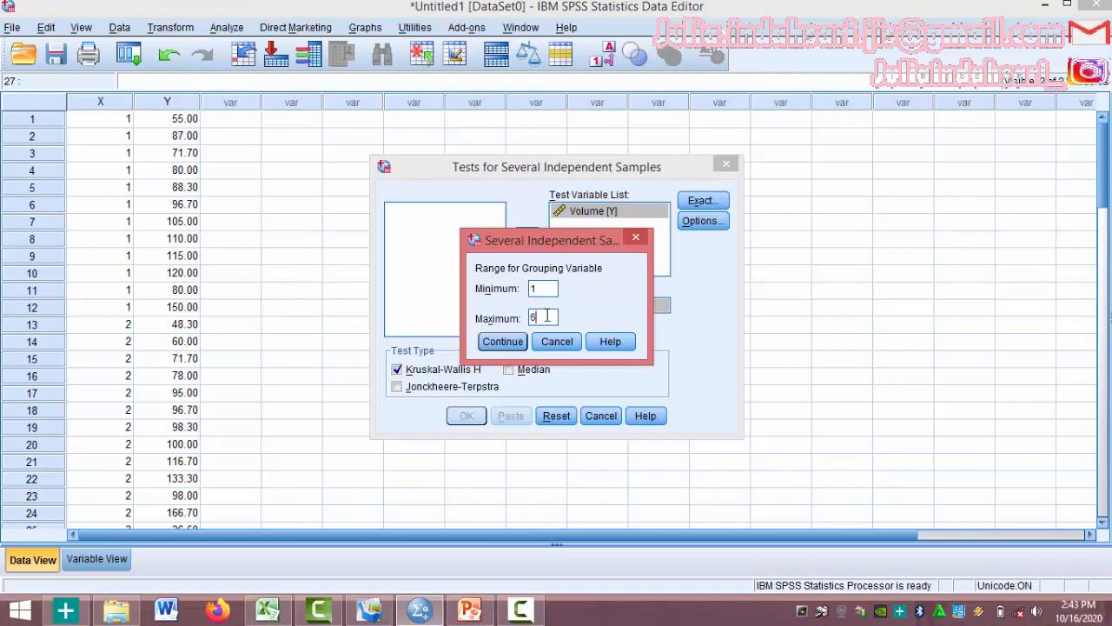
left_click(503, 340)
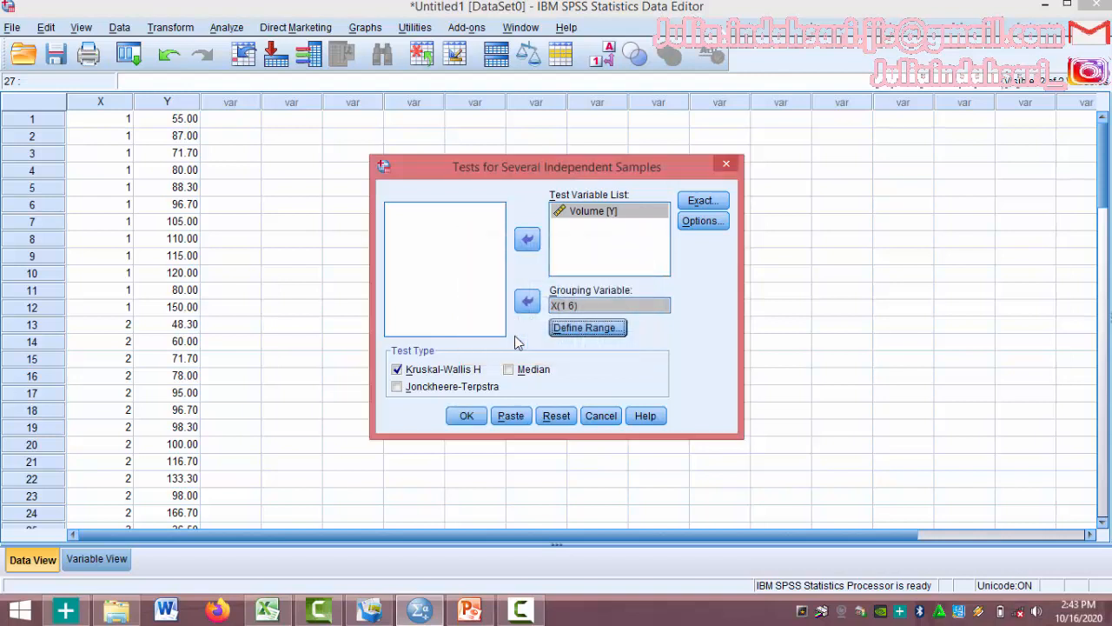
left_click(700, 228)
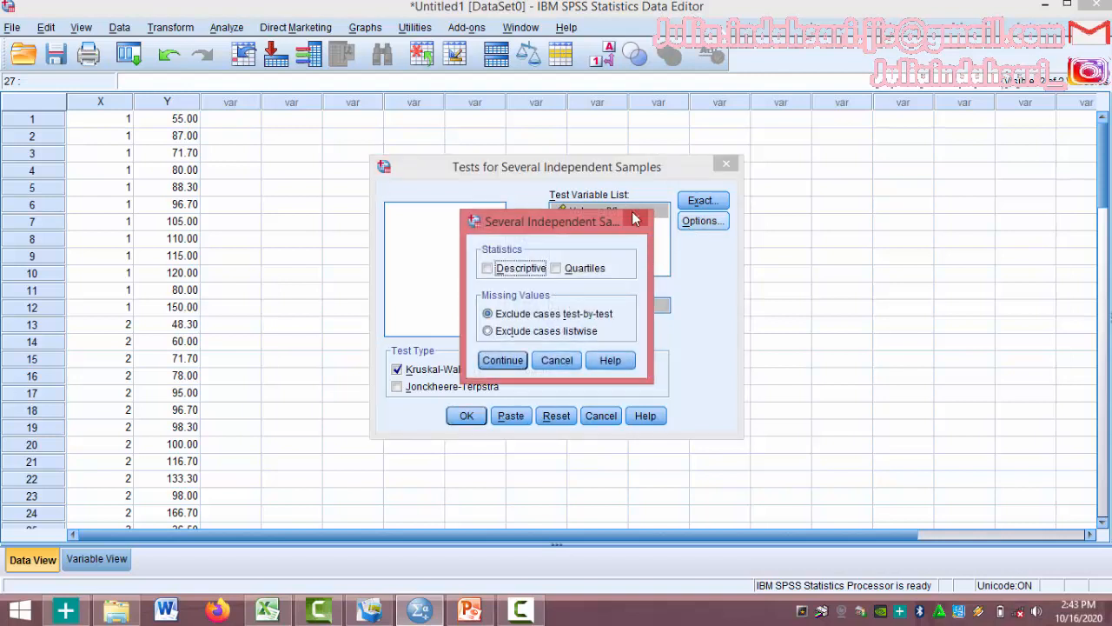
left_click(635, 219)
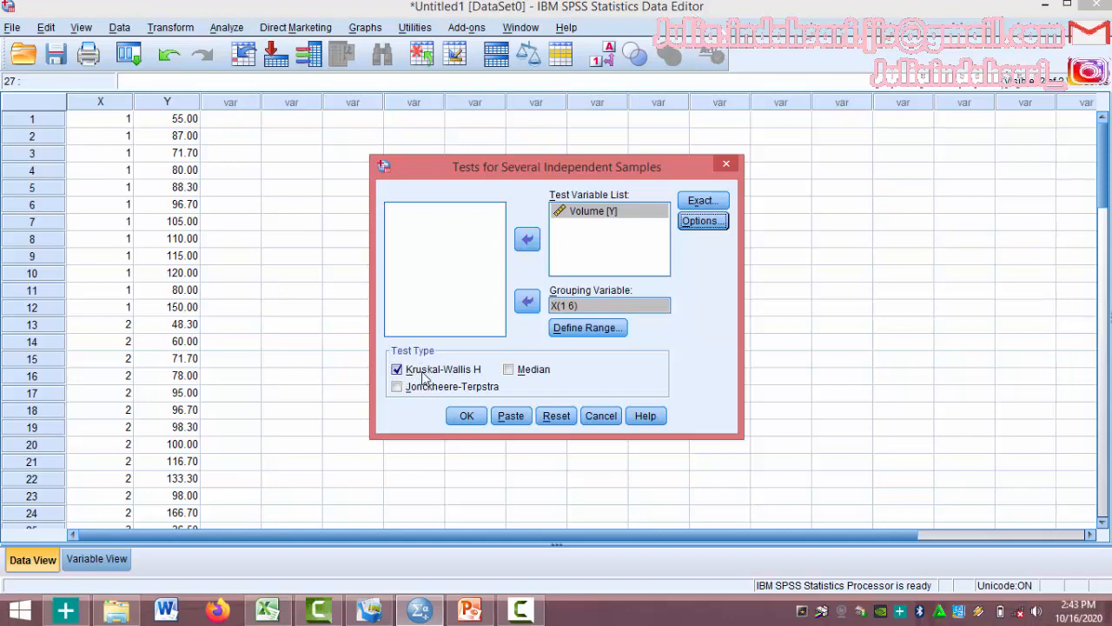
Run the Kruskal-Wallis test on Volume and review the Asymp. Sig. value in the Test Statistics table
left_click(462, 416)
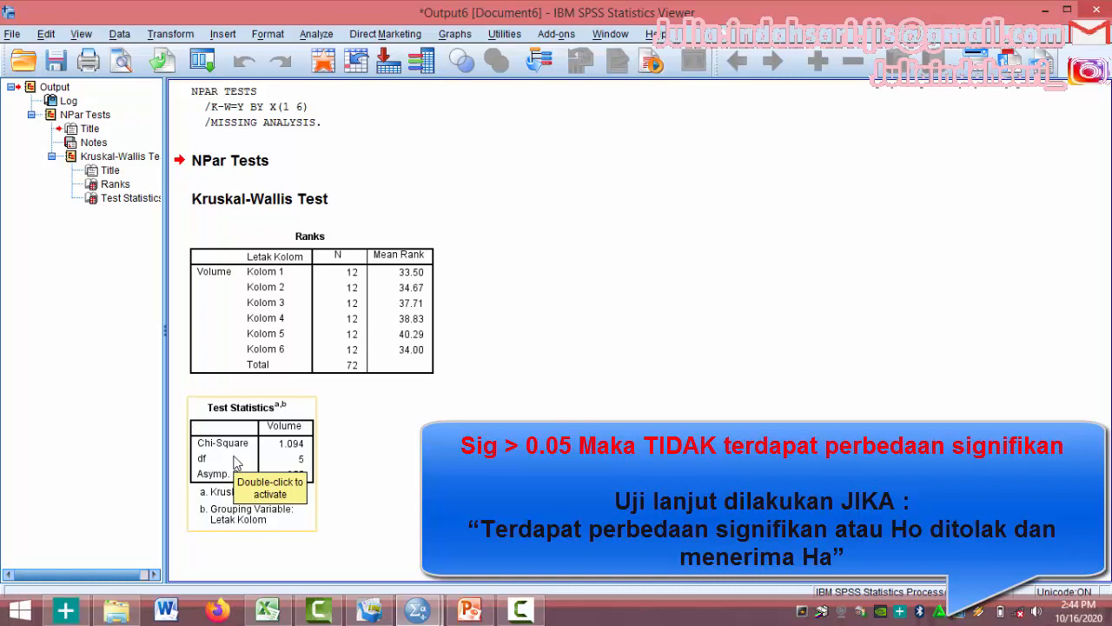
left_click(346, 469)
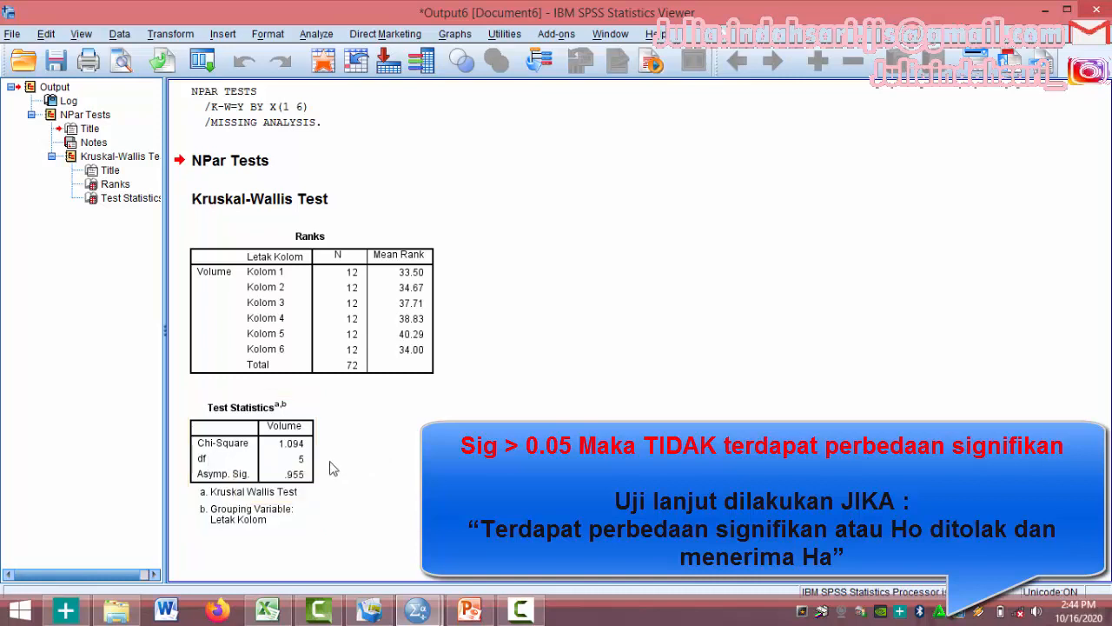
left_click(243, 497)
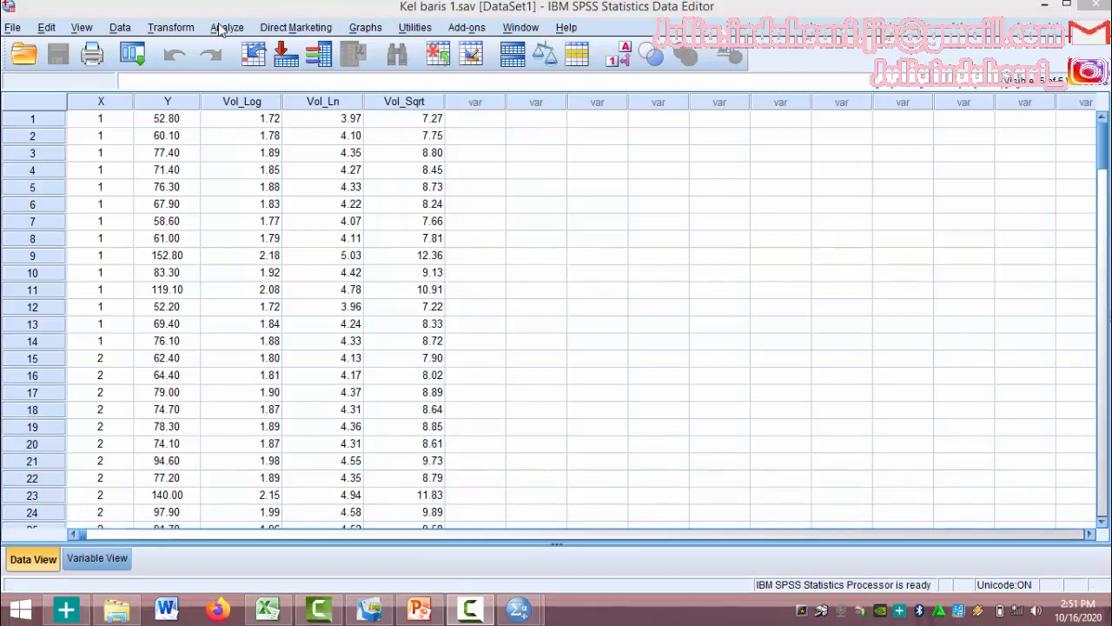
Open the legacy K independent samples test for Kel baris 1.sav, assigning Letak Perbaris [X] as grouping variable and Volume tampungan as test variable
left_click(223, 29)
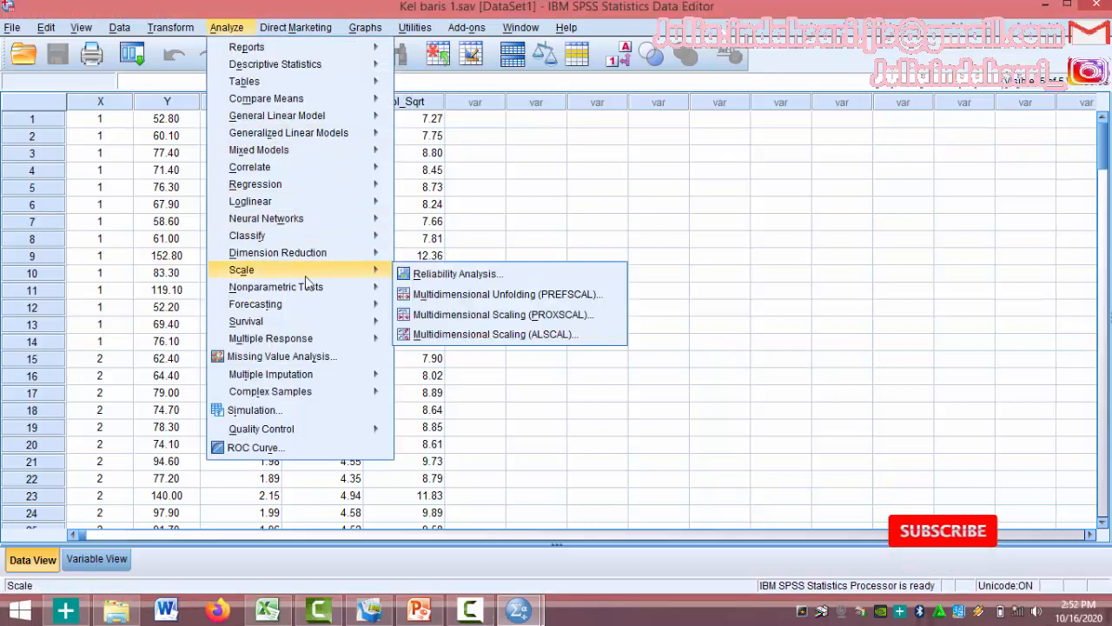
mouse_move(310, 290)
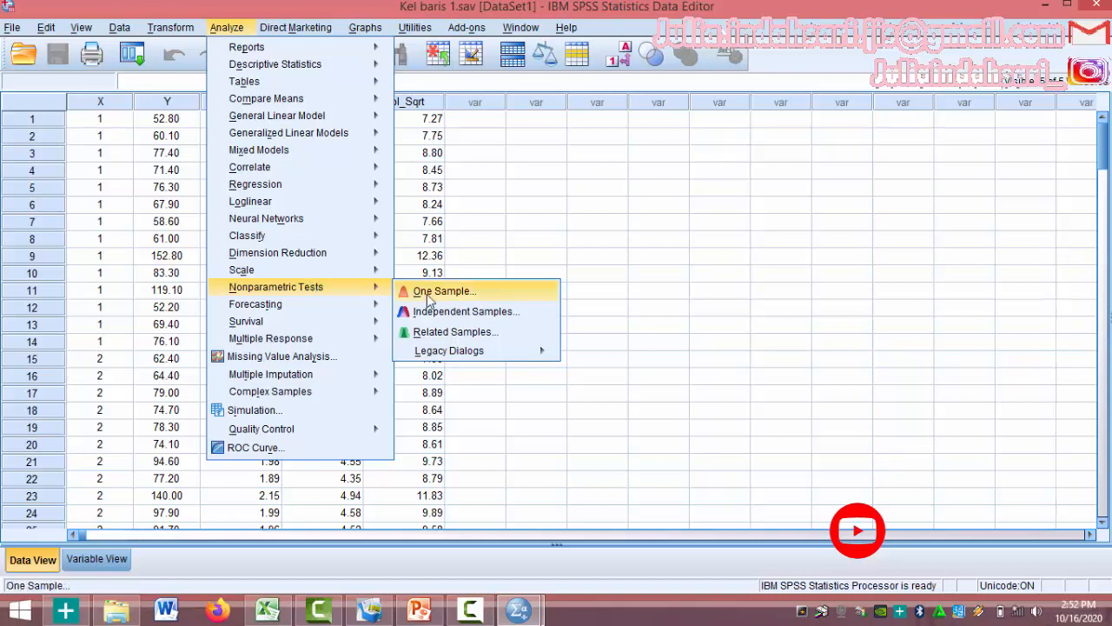
mouse_move(504, 355)
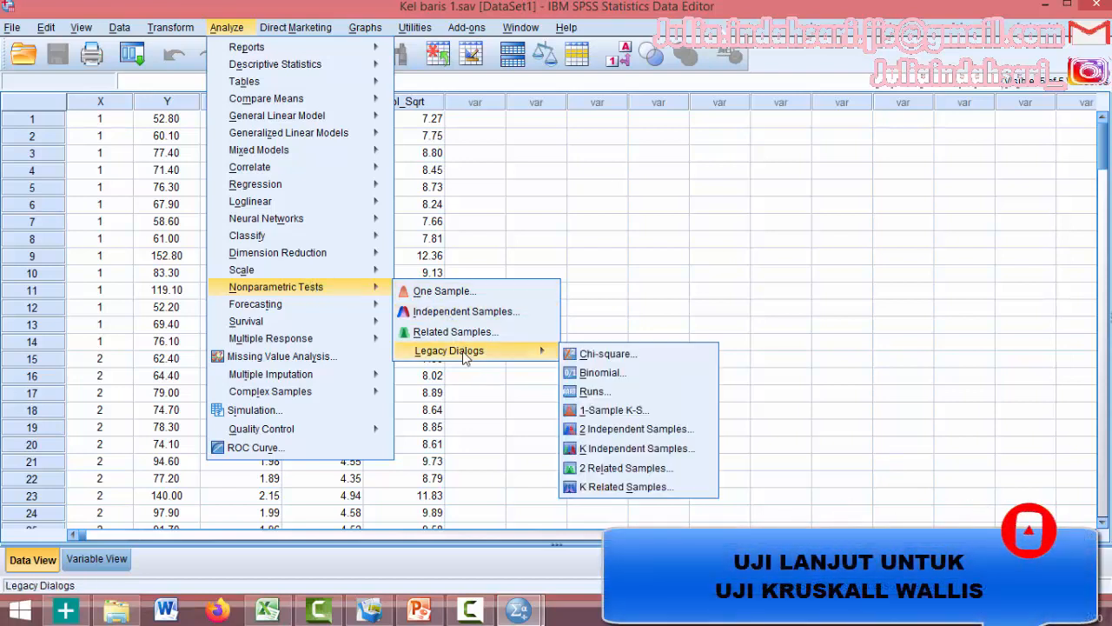
left_click(615, 449)
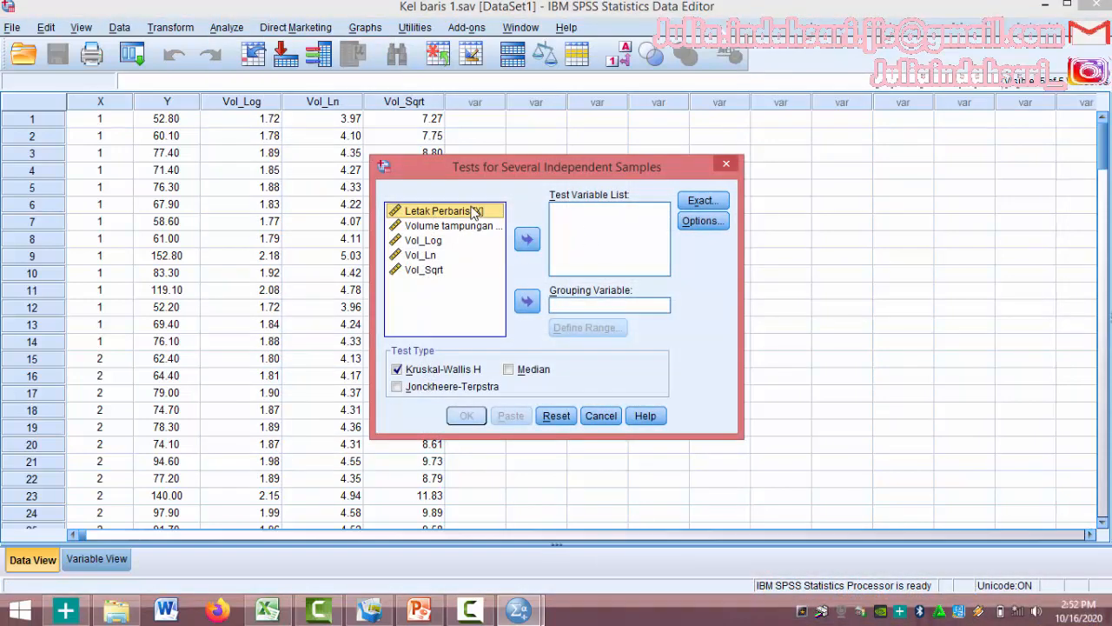
left_click(528, 301)
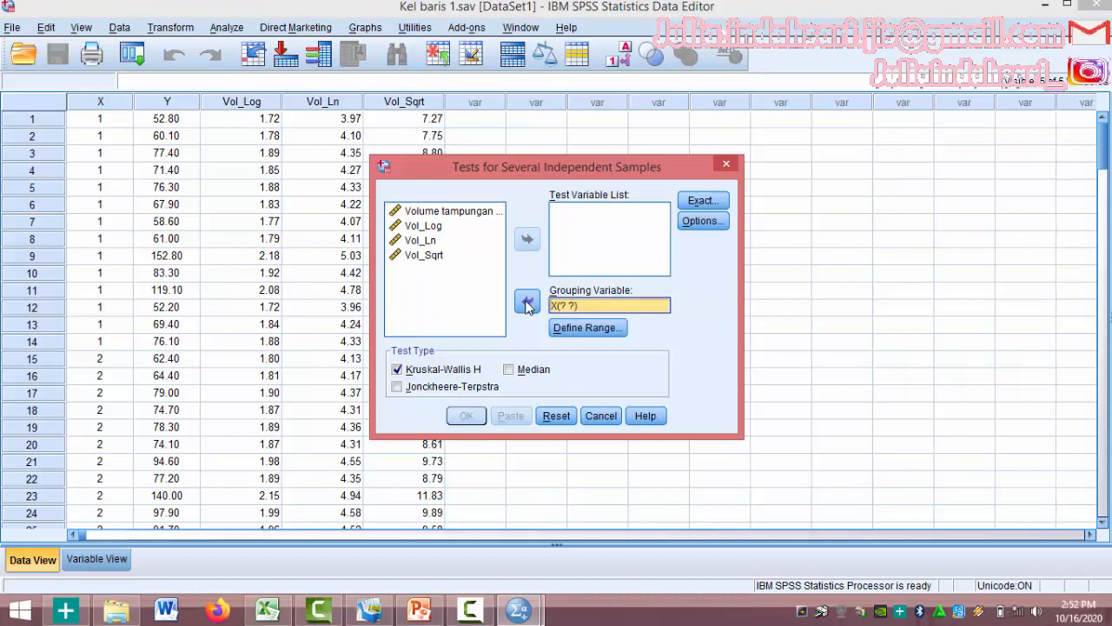
left_click(474, 211)
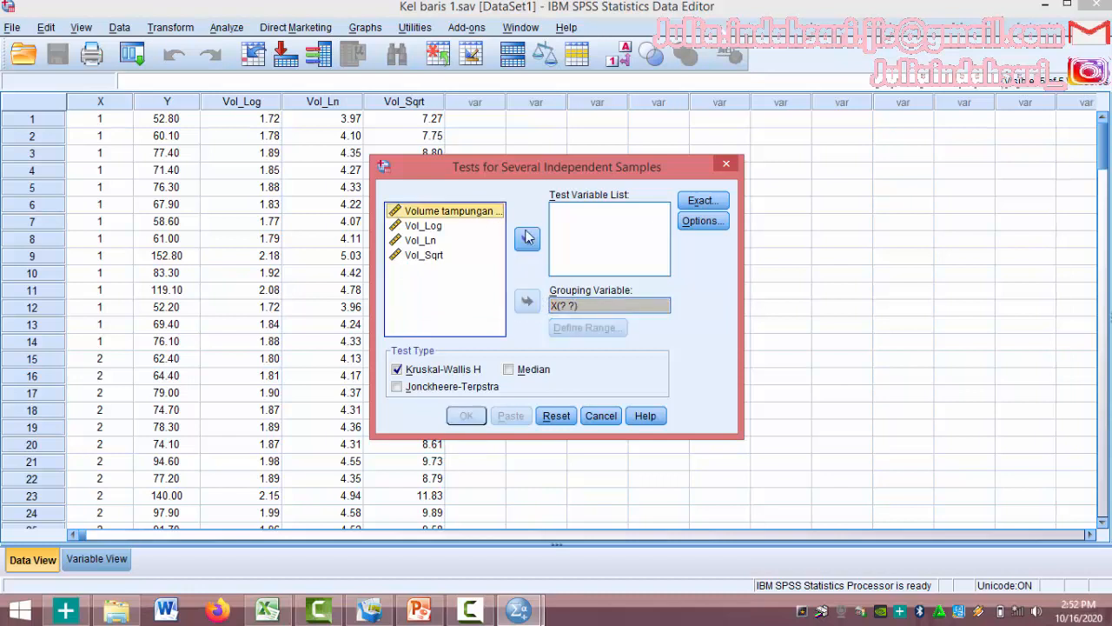
left_click(528, 240)
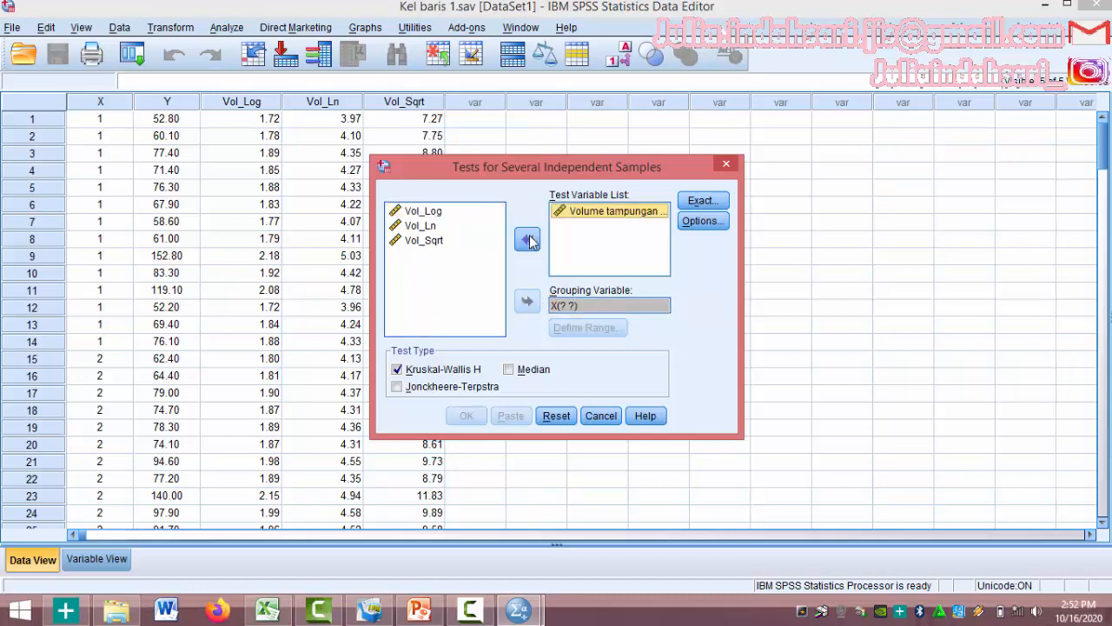
Define the range of grouping variable X from minimum 1 to maximum 12 and run the Kruskal-Wallis H test
left_click(584, 306)
double_click(585, 307)
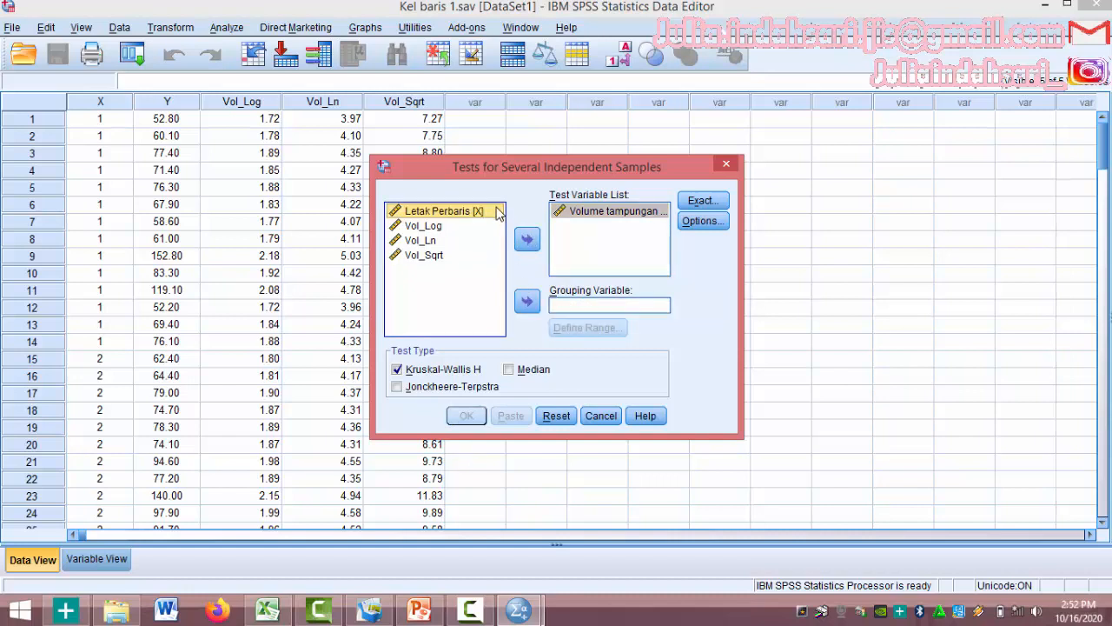
left_click(528, 301)
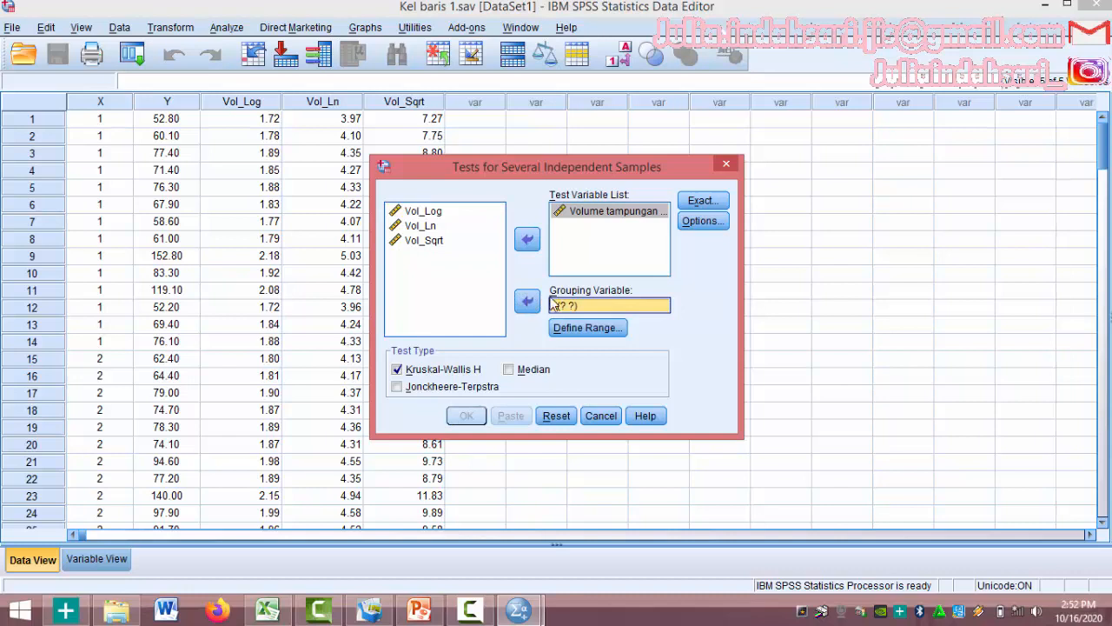
double_click(554, 306)
left_click(527, 301)
left_click(552, 327)
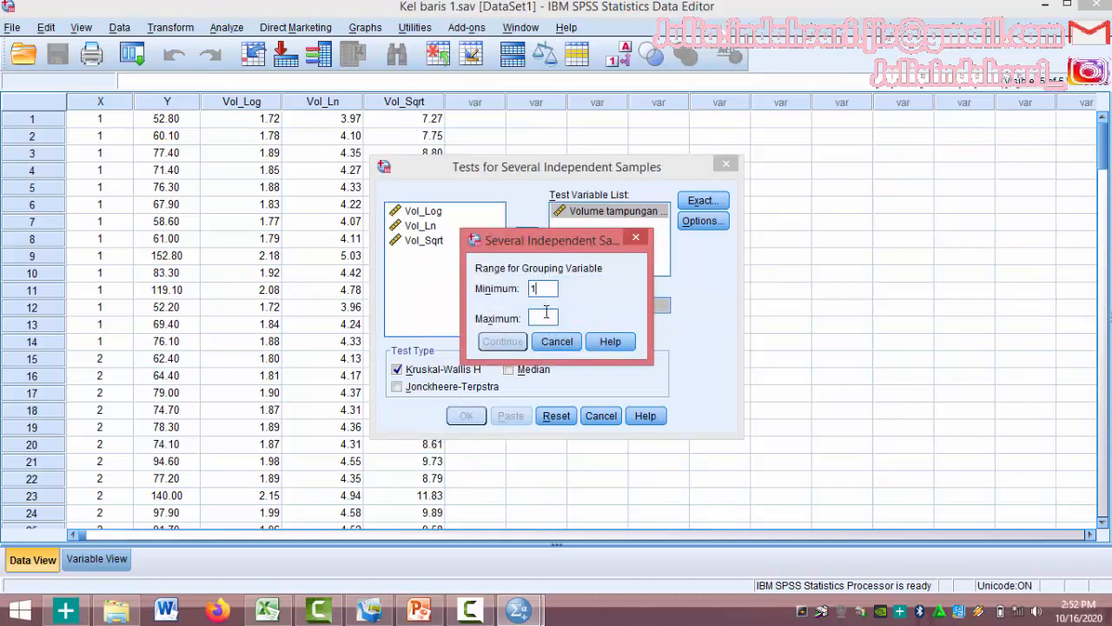
type("12")
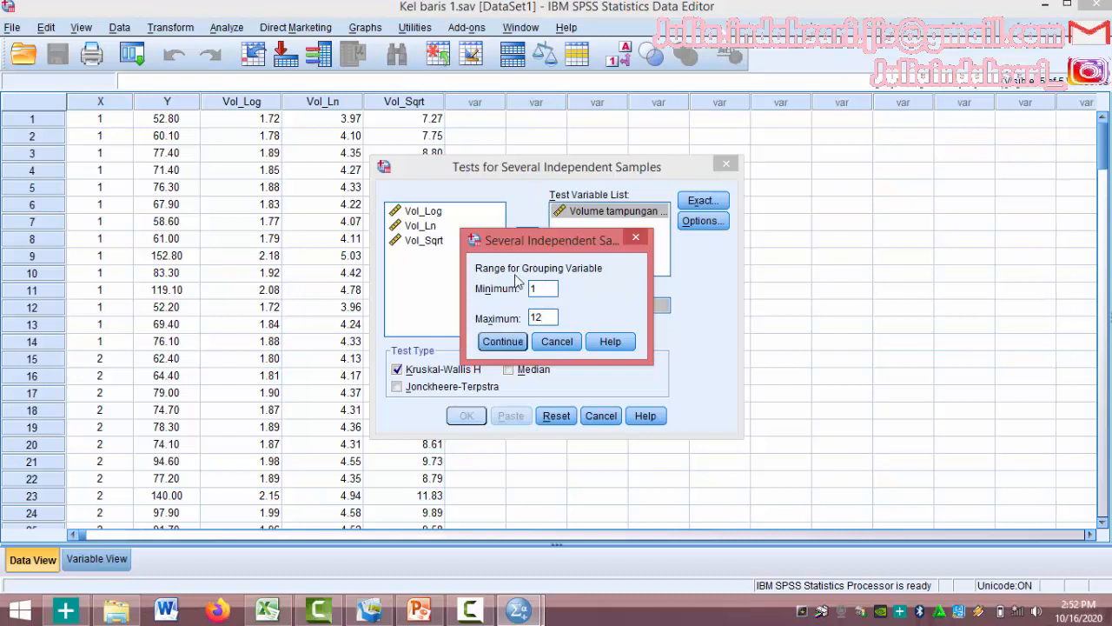
left_click(503, 342)
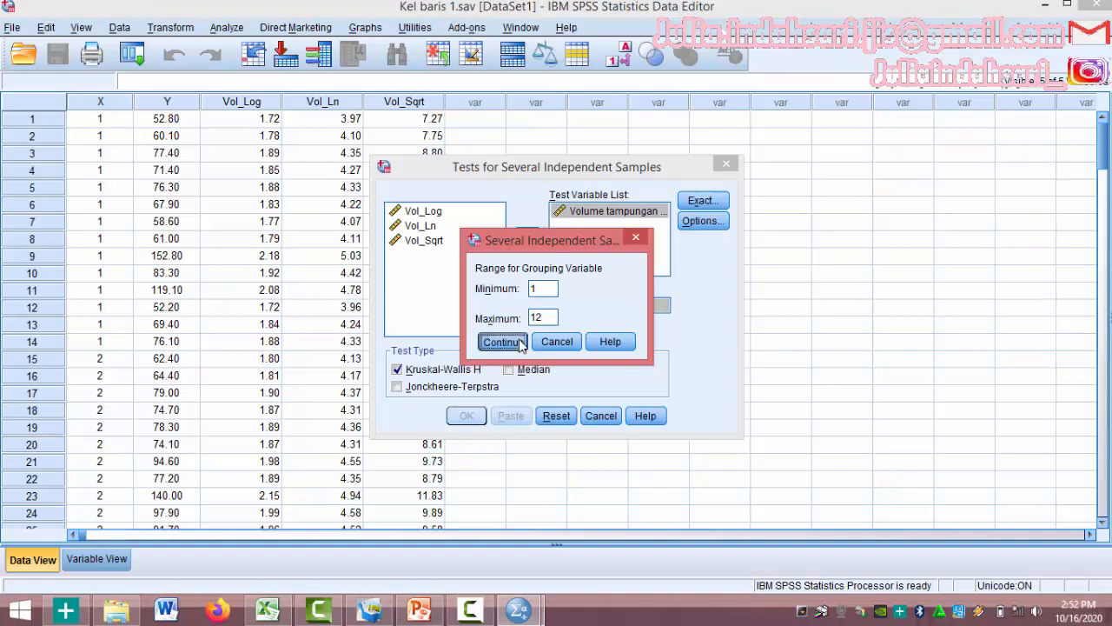
left_click(468, 416)
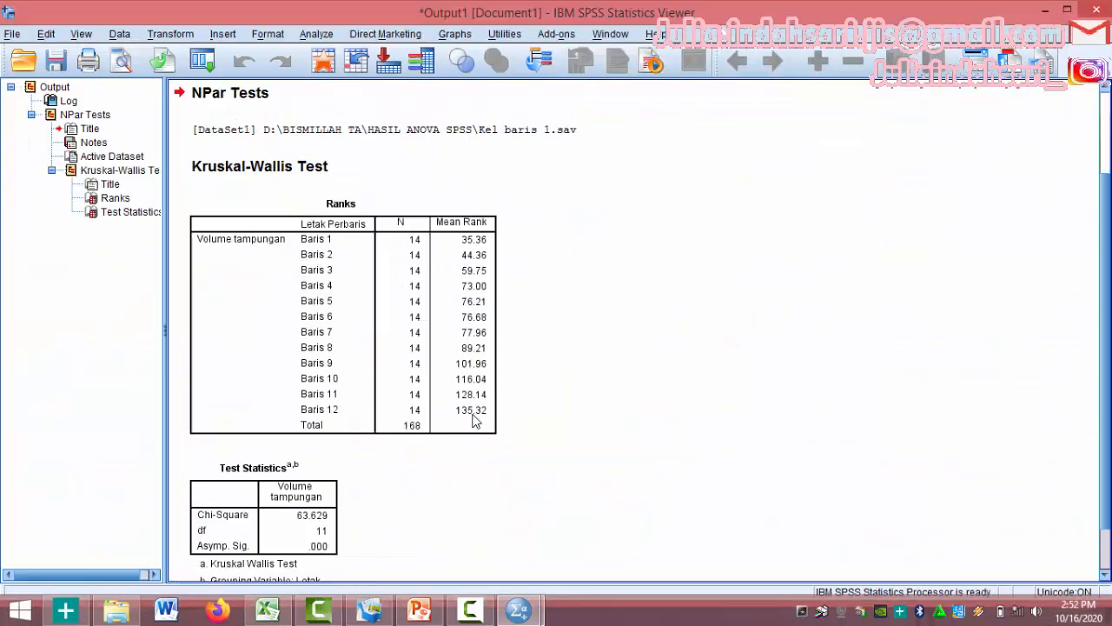
Activate the Test Statistics table to examine the unrounded Asymp. Sig. value for Volume tampungan, and return to the data editor
scroll(447, 380, "down", 1)
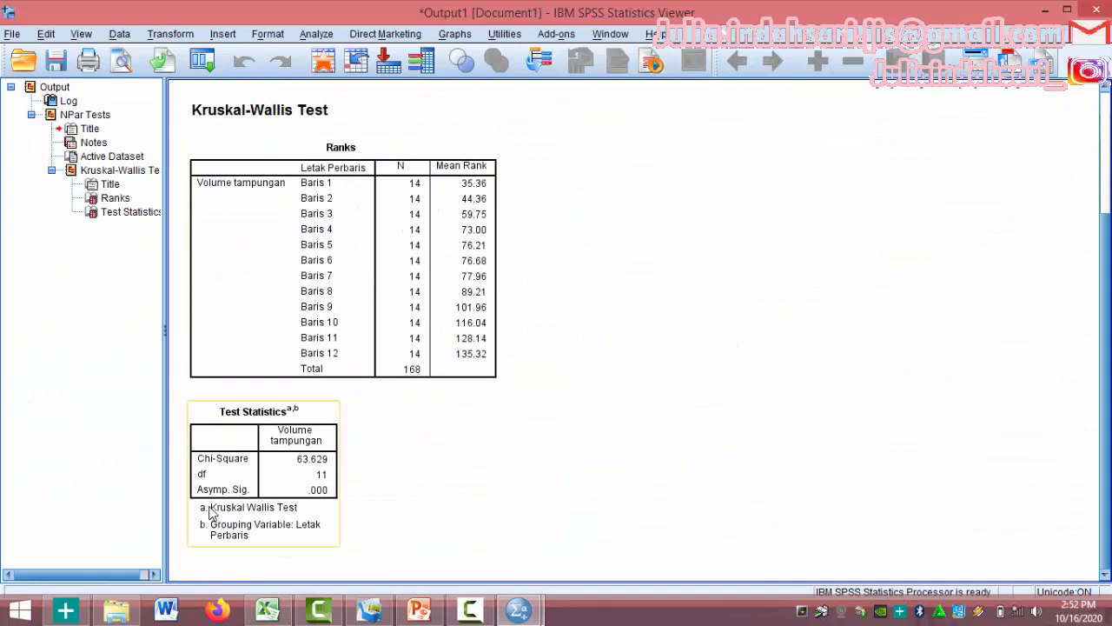
left_click(314, 492)
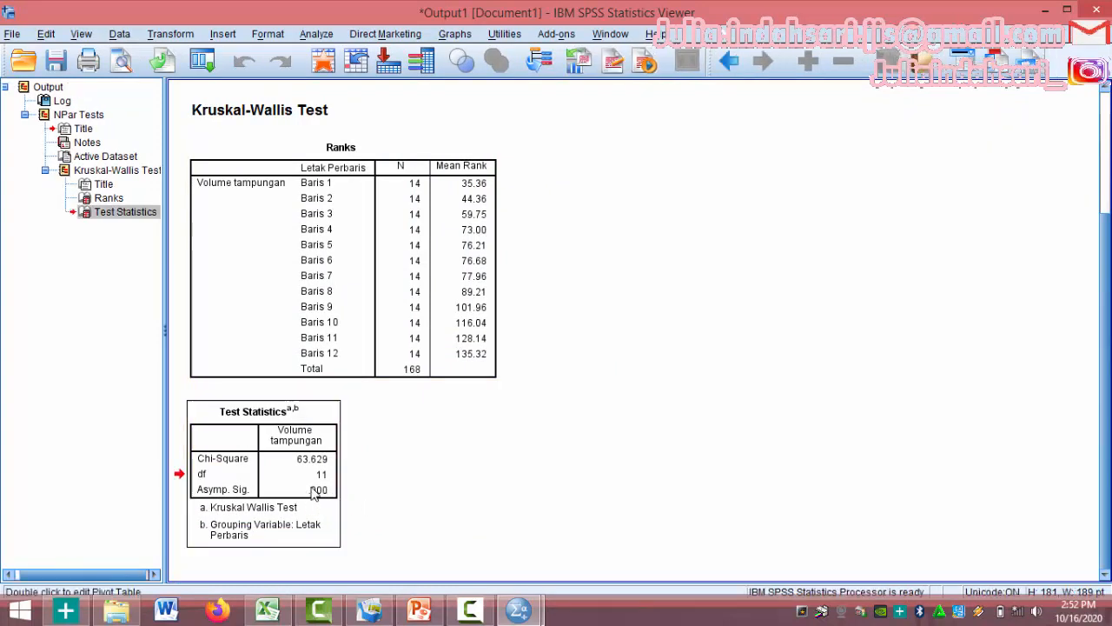
double_click(316, 491)
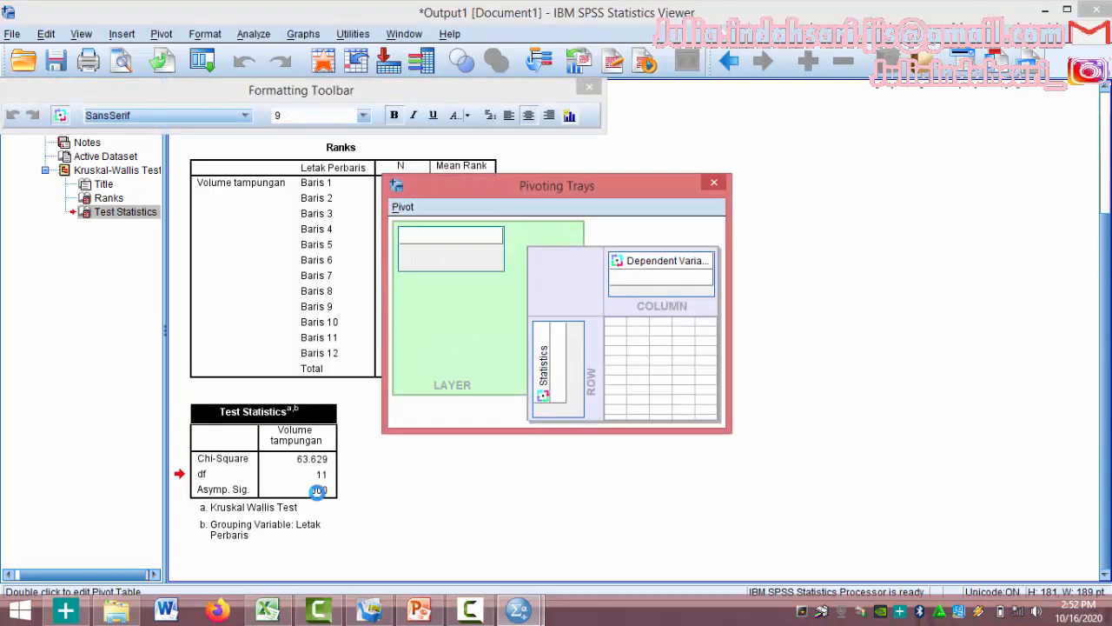
left_click(713, 182)
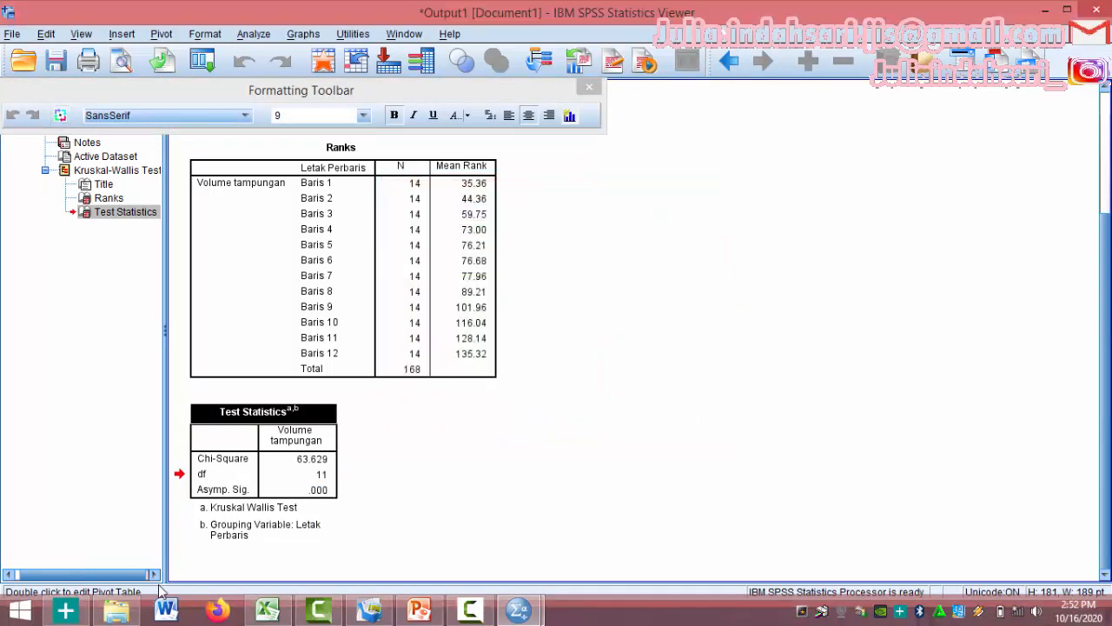
left_click(215, 492)
left_click(294, 494)
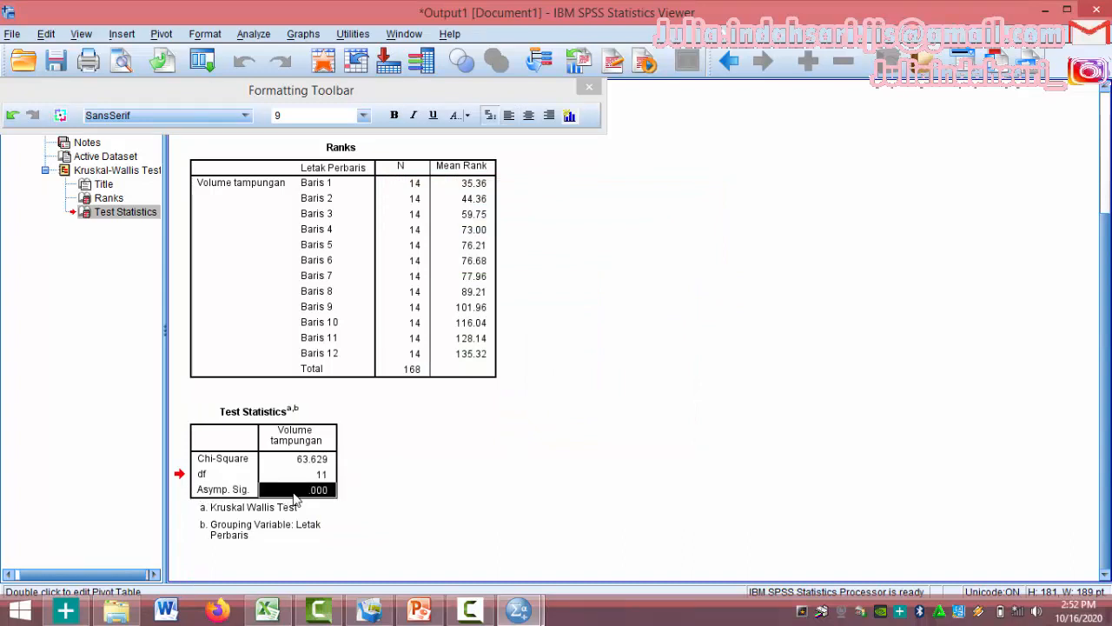
double_click(294, 494)
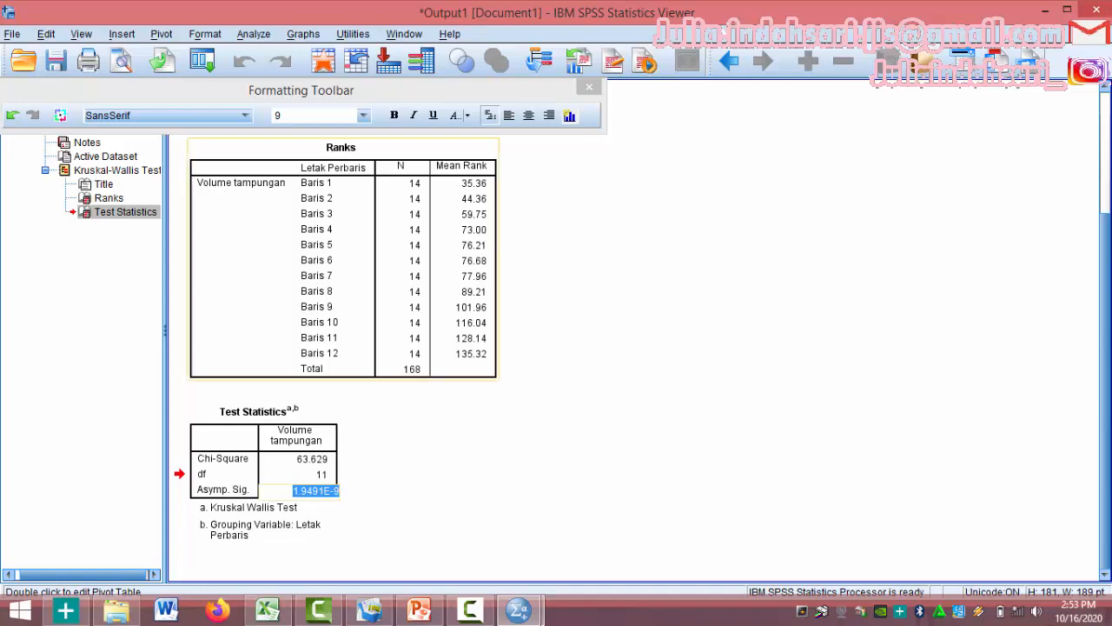
left_click(592, 91)
left_click(590, 90)
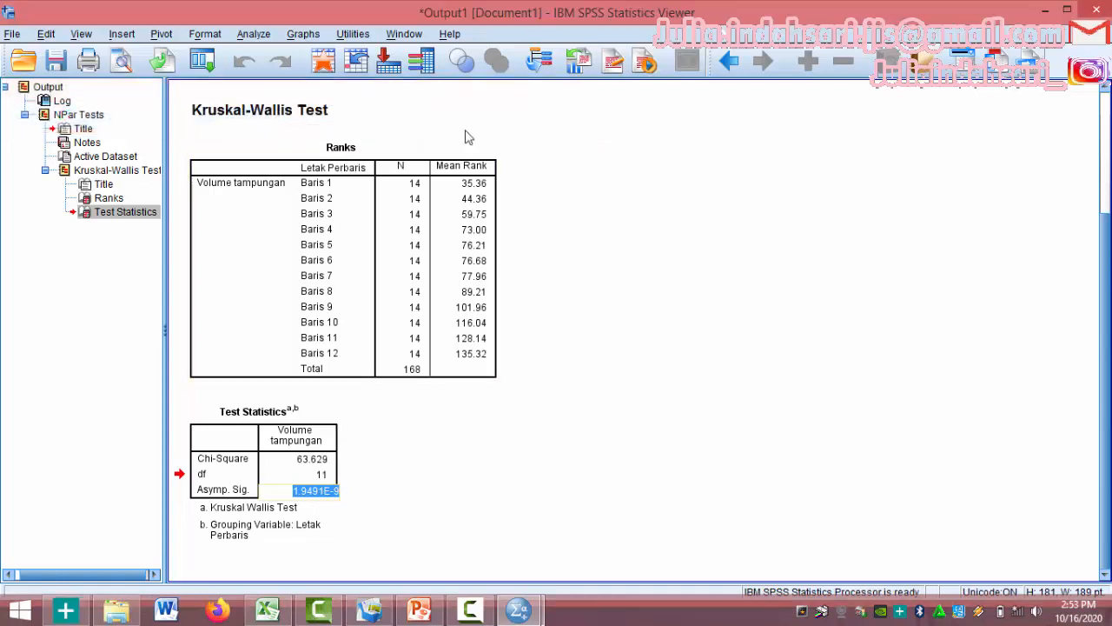
left_click(1043, 12)
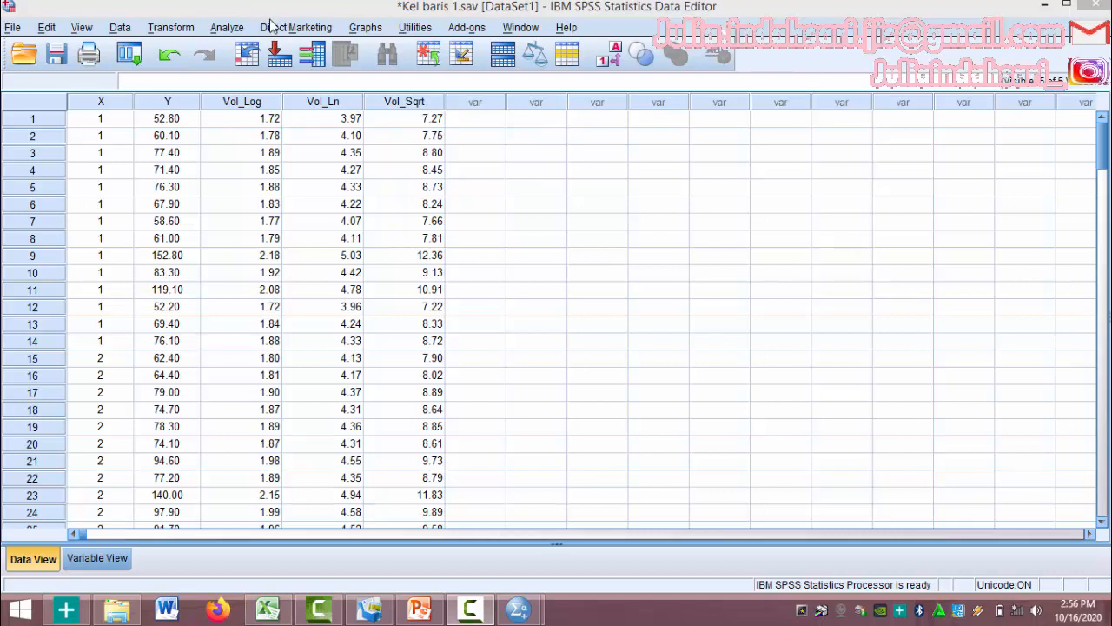
Open the nonparametric independent samples test, assigning Letak Perbaris as the groups field and Volume tampungan as the test field
left_click(227, 28)
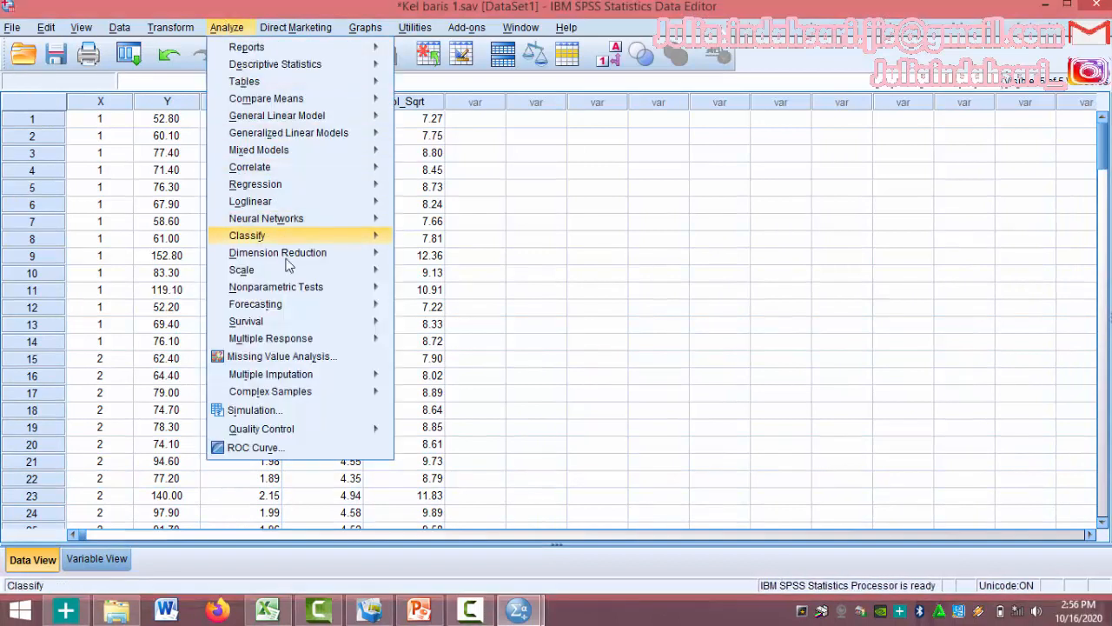
mouse_move(296, 287)
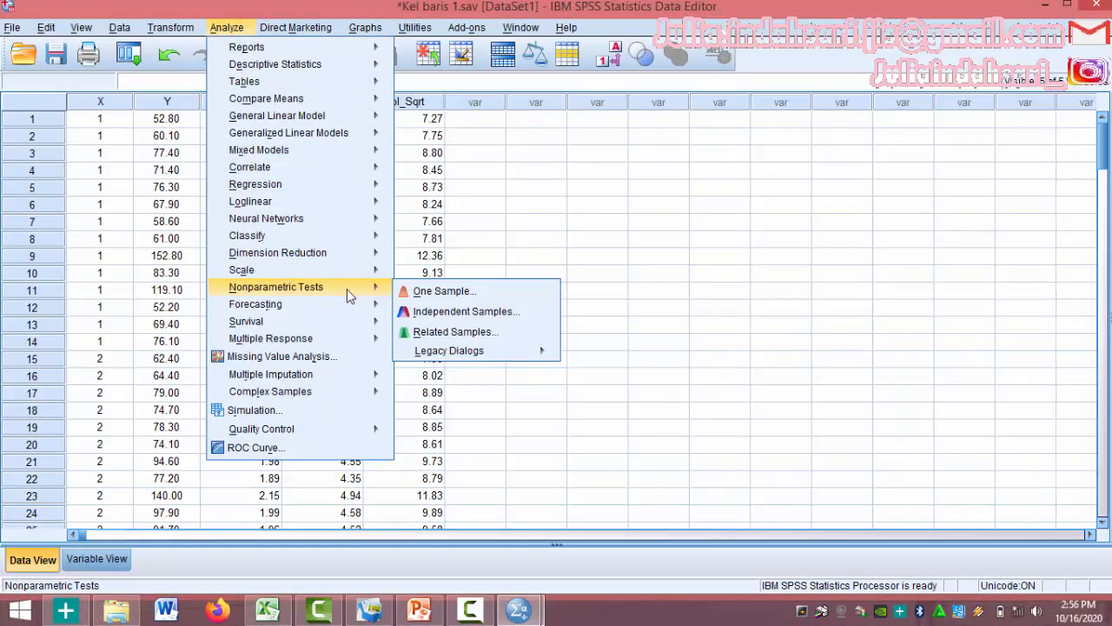
left_click(410, 313)
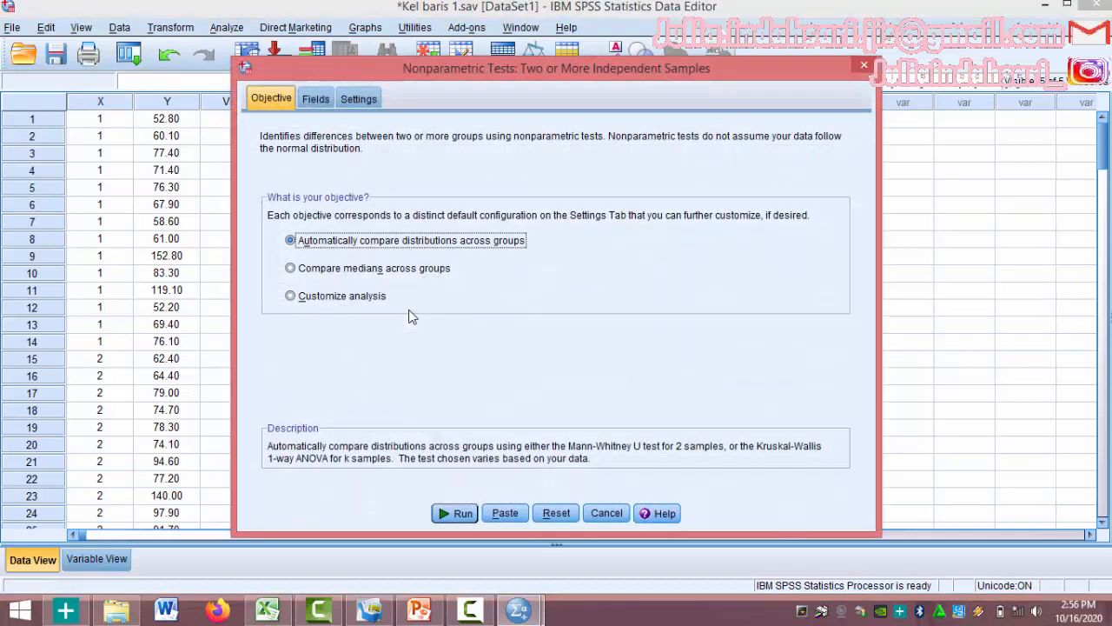
left_click(317, 99)
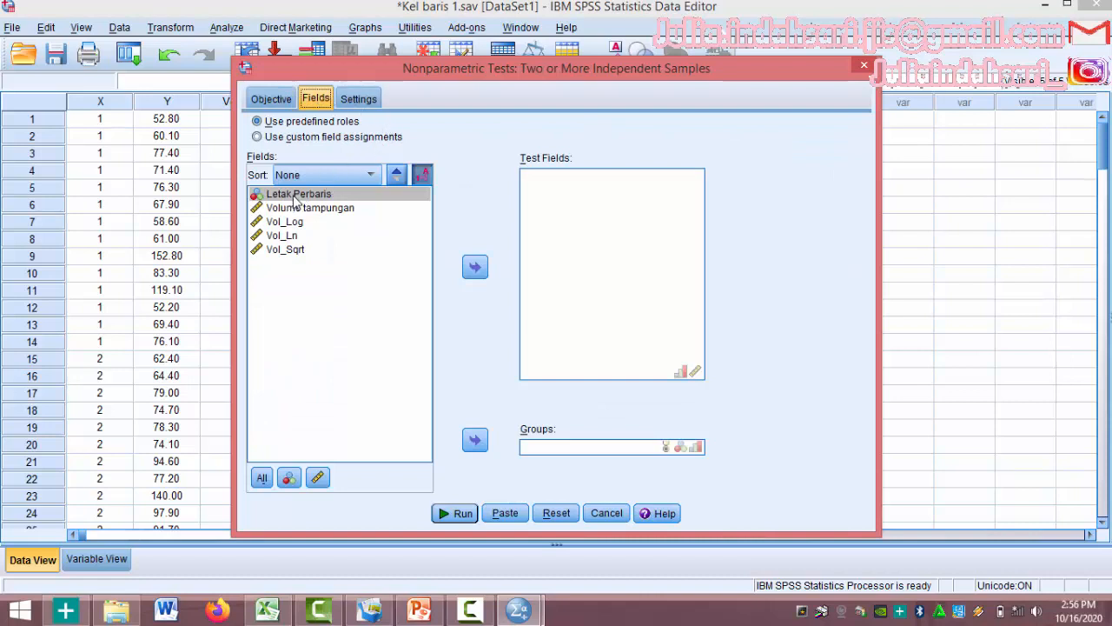
left_click(474, 442)
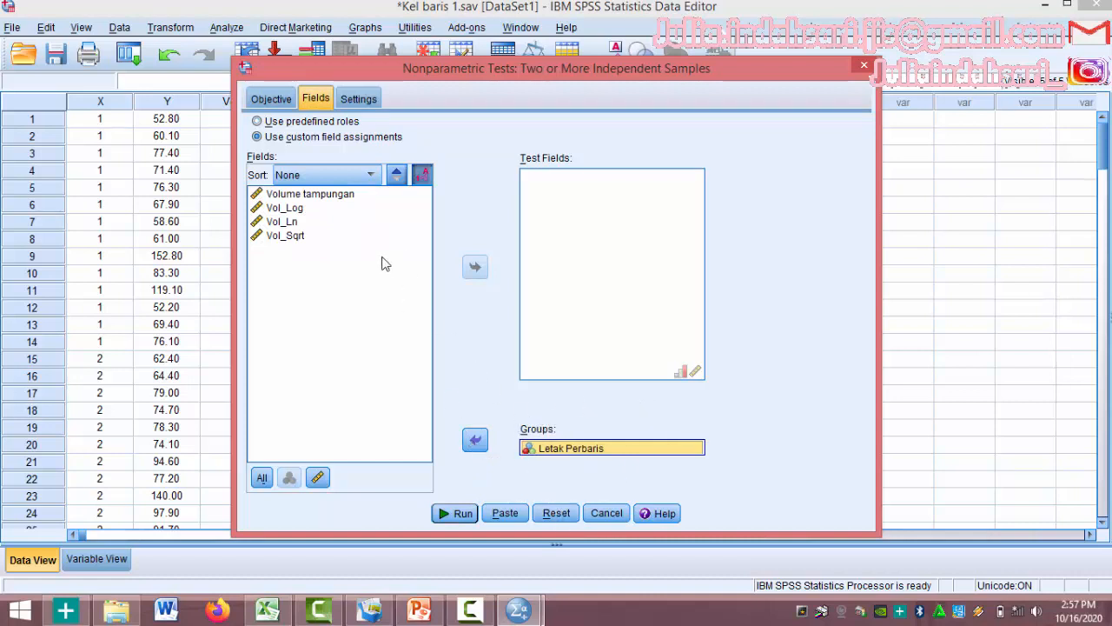
left_click(348, 196)
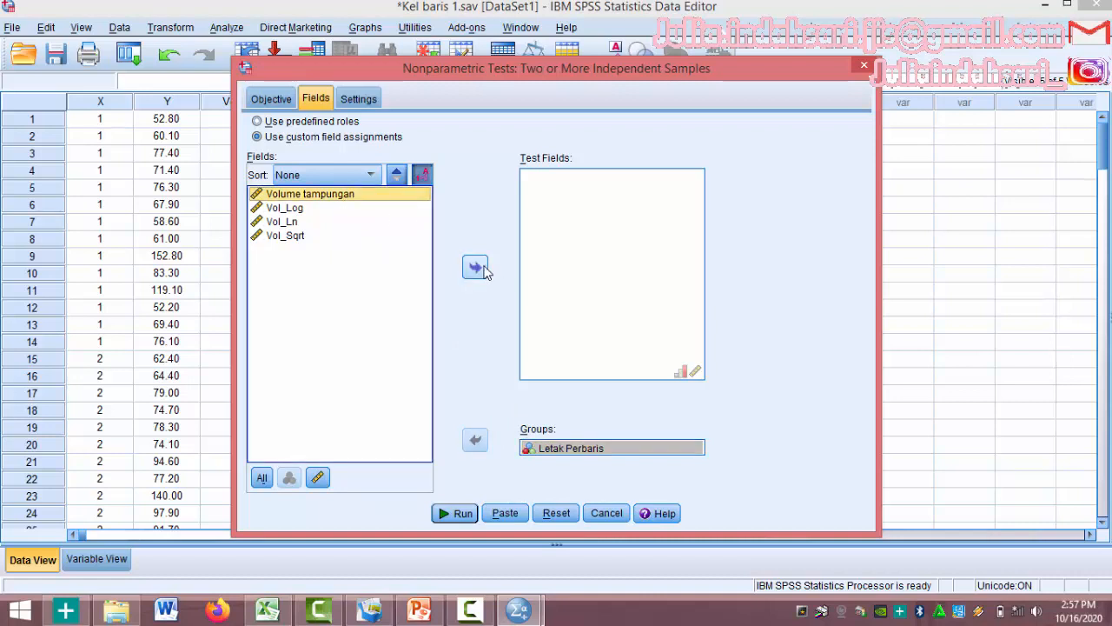
left_click(484, 270)
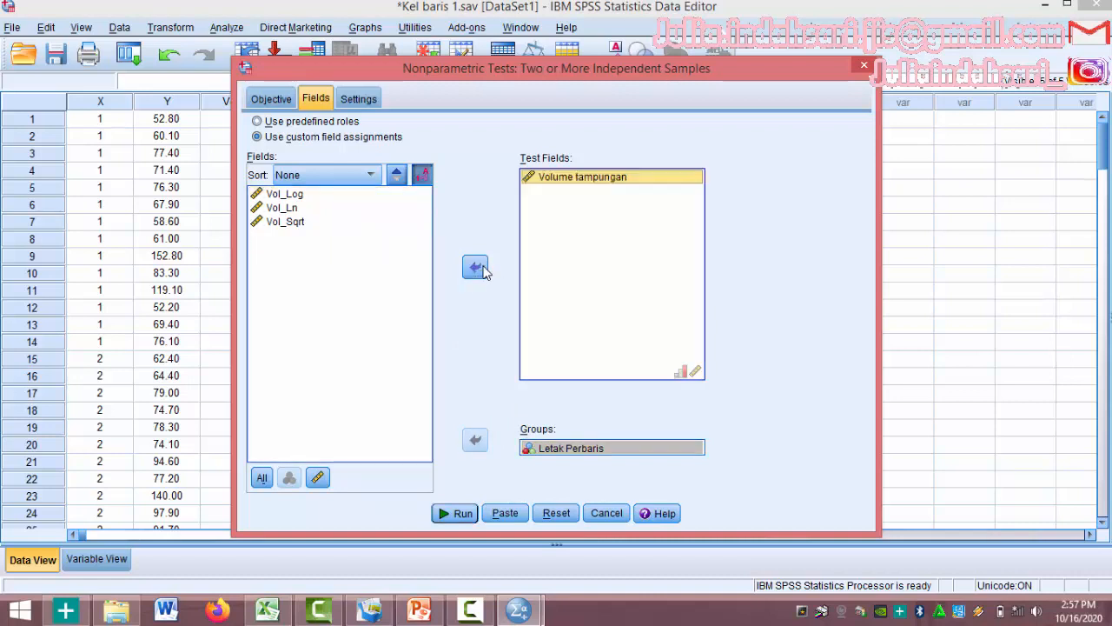
Customize the tests to use Kruskal-Wallis 1-way ANOVA (k samples) with all pairwise multiple comparisons, and run the analysis
left_click(361, 98)
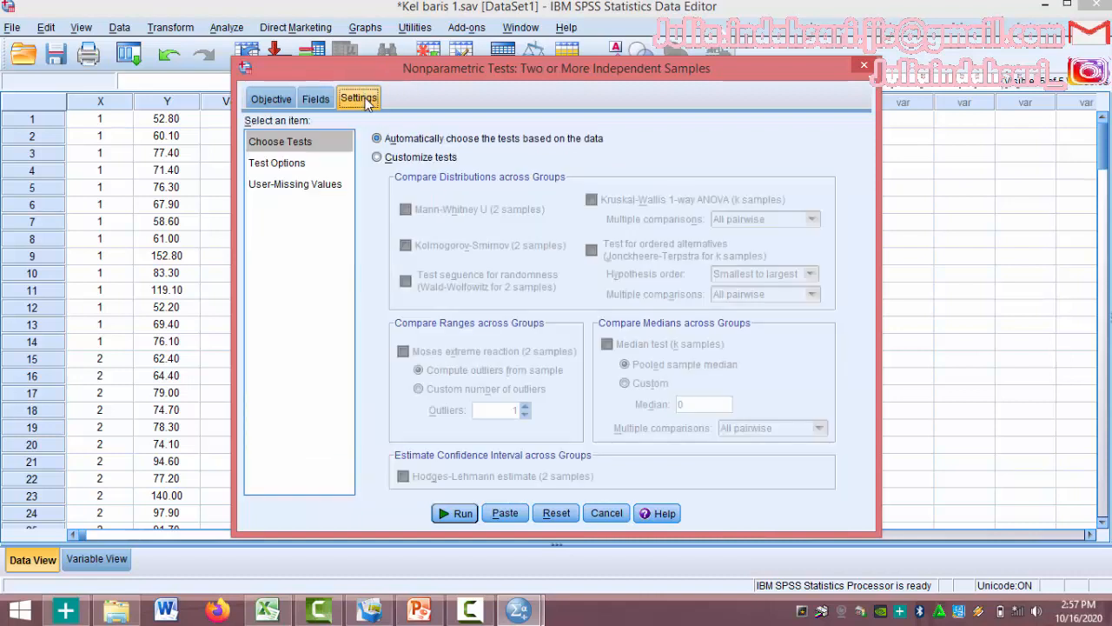
left_click(421, 157)
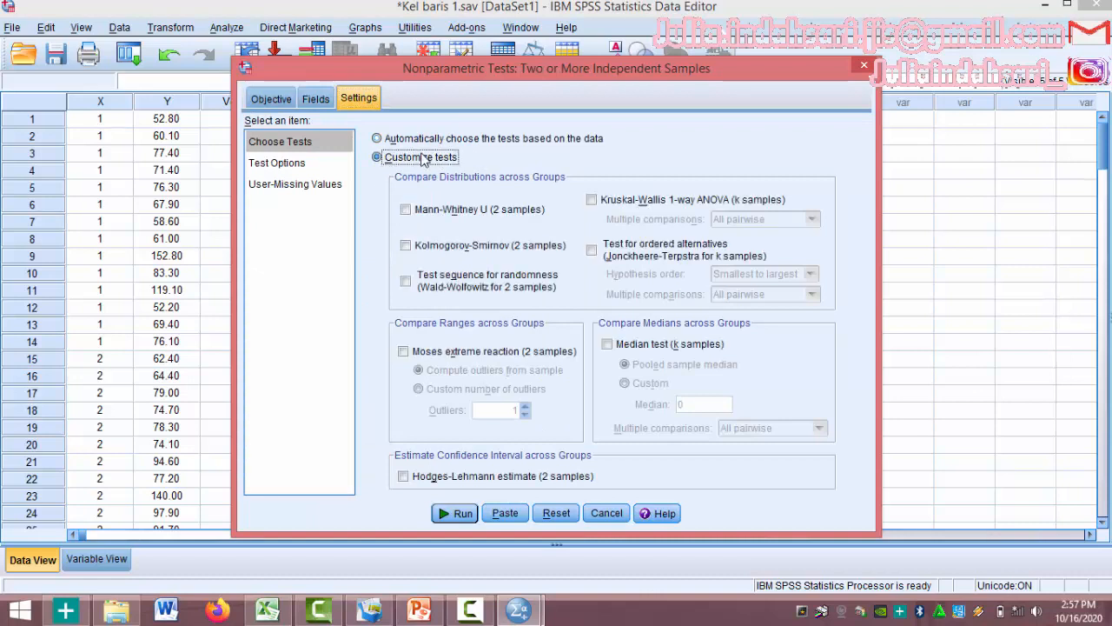
left_click(591, 202)
left_click(592, 201)
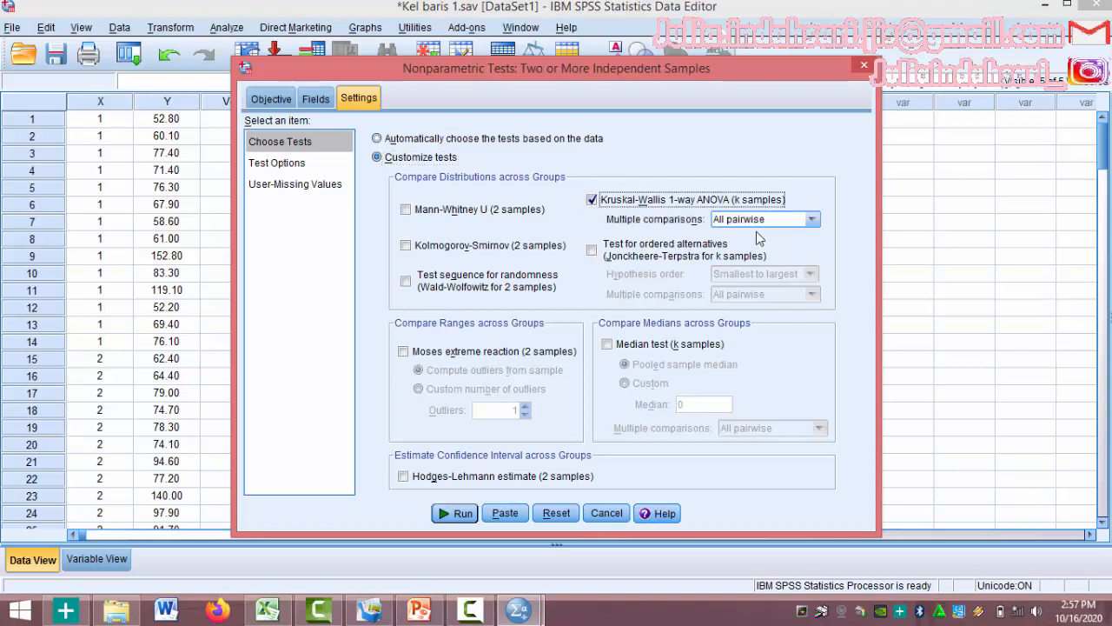
left_click(456, 514)
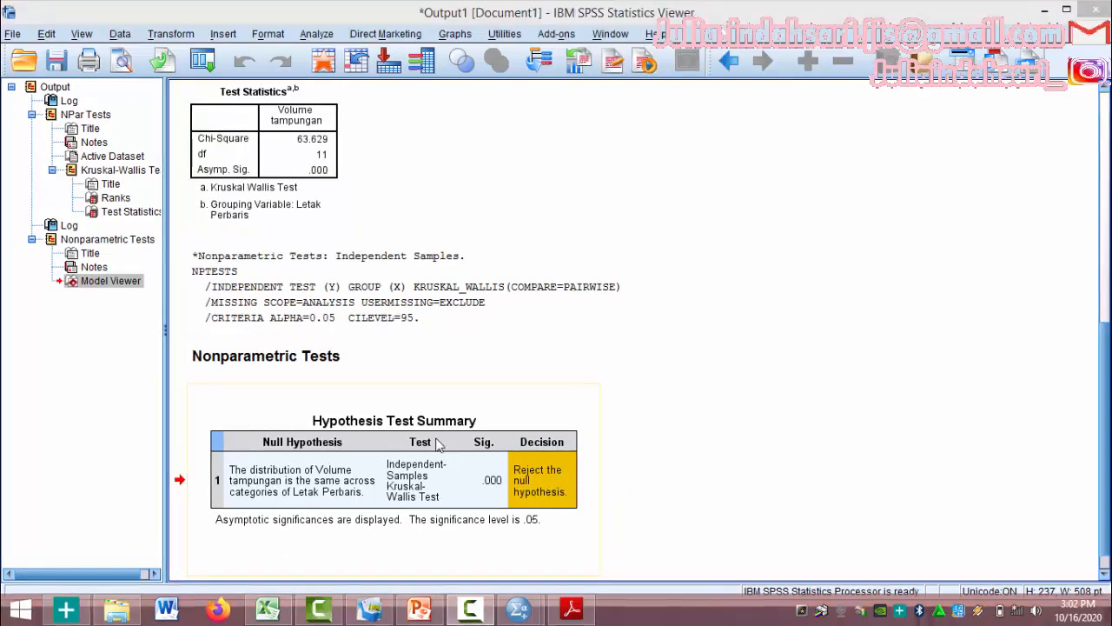
Open the Hypothesis Test Summary in the Model Viewer and check that its view is set to Pairwise Comparisons for Letak Perbaris
double_click(436, 441)
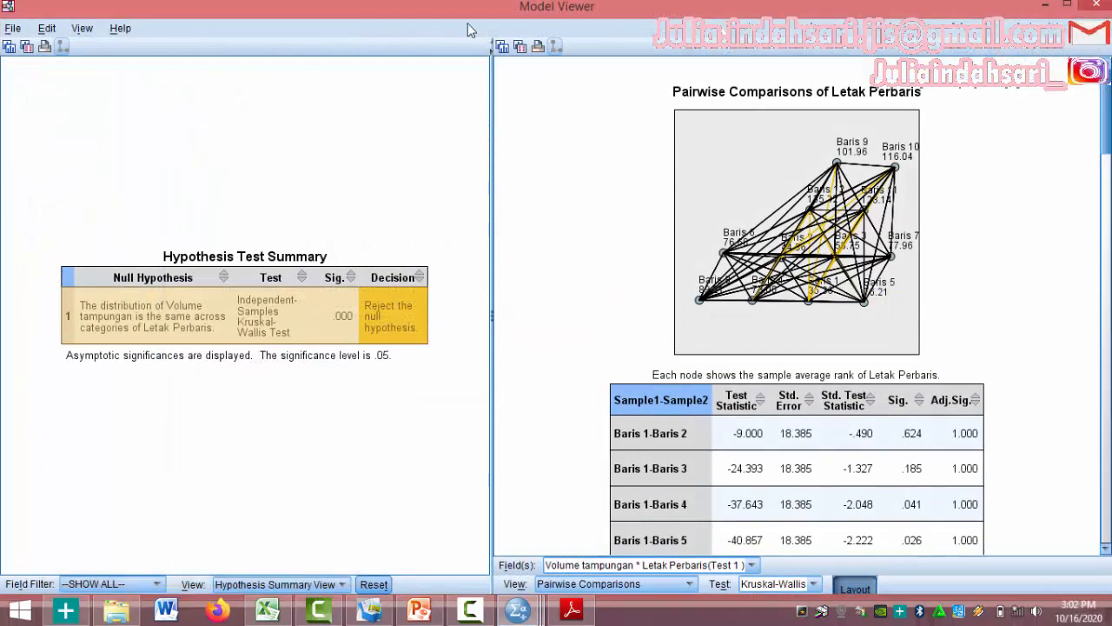
scroll(876, 335, "down", 2)
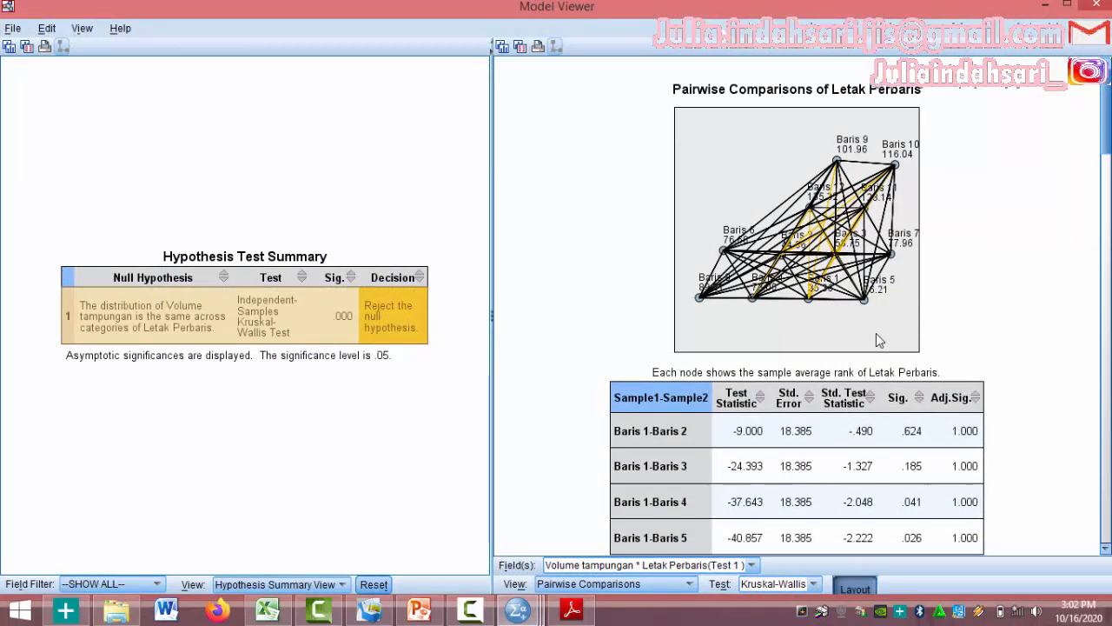
scroll(876, 345, "down", 1)
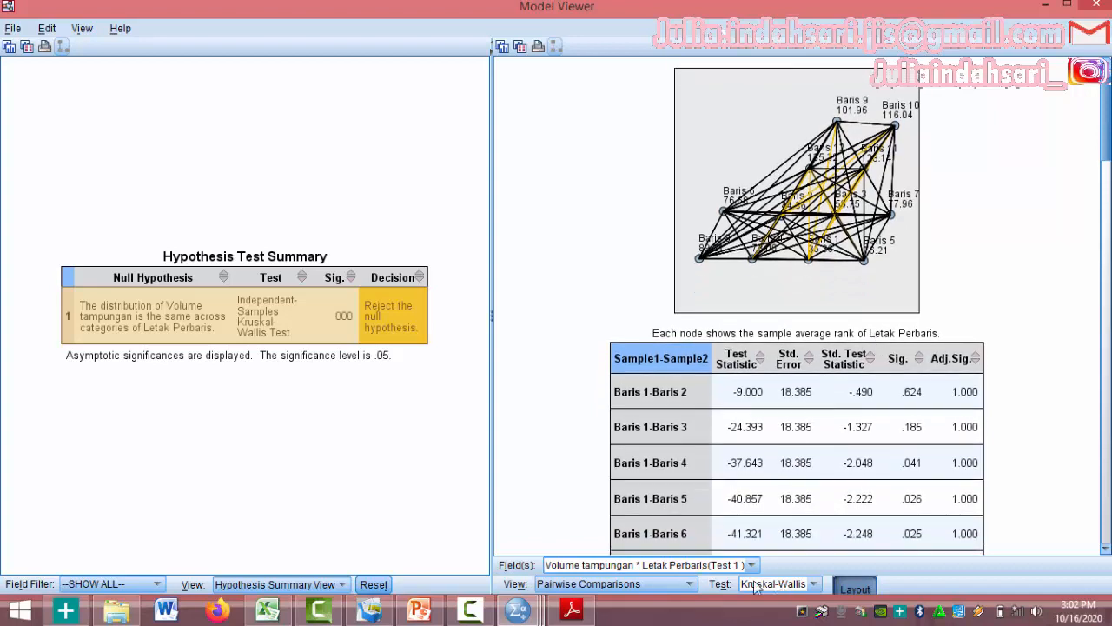
left_click(689, 584)
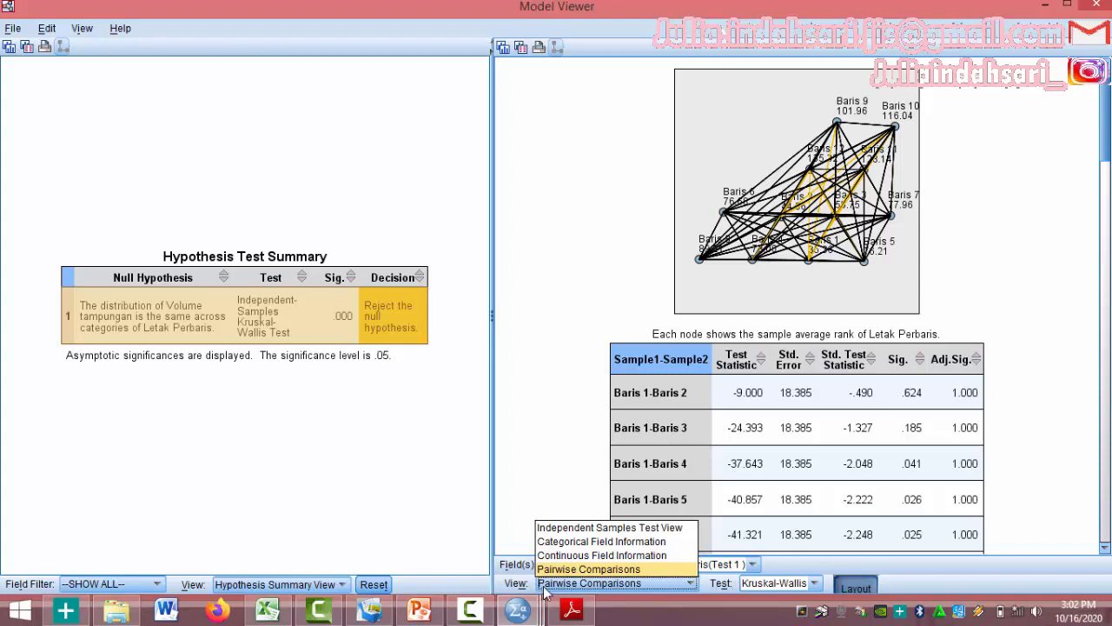
mouse_move(553, 598)
left_click(737, 283)
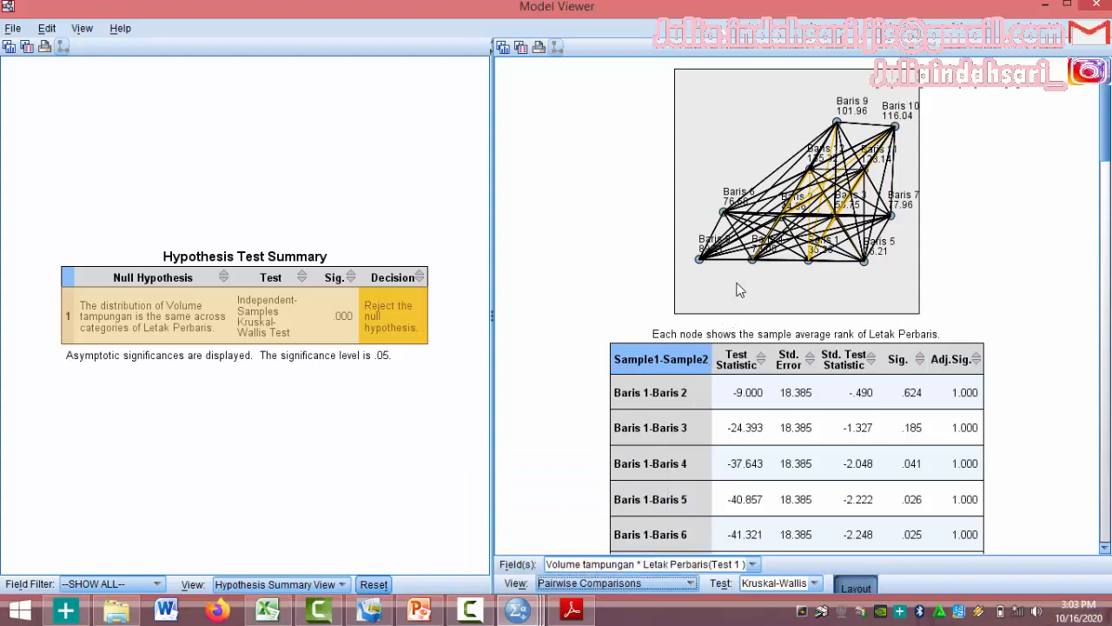
Examine the Sig. and Adj.Sig. values of the Baris 1 pairwise comparisons, and minimize the Model Viewer to return to the output
scroll(759, 281, "down", 3)
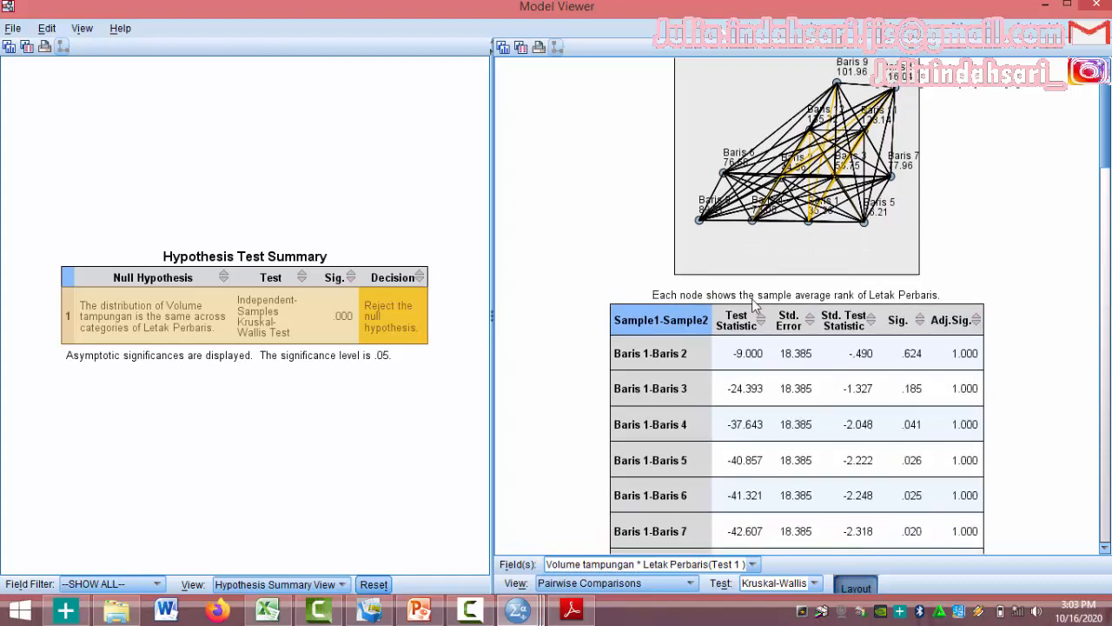
scroll(761, 275, "down", 1)
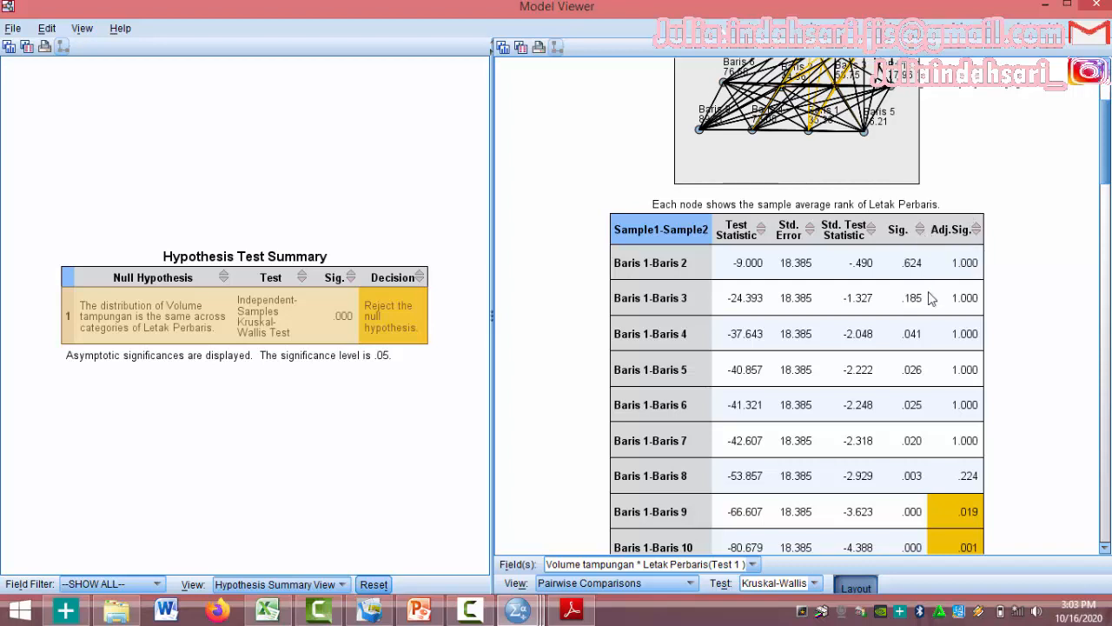
scroll(926, 299, "down", 2)
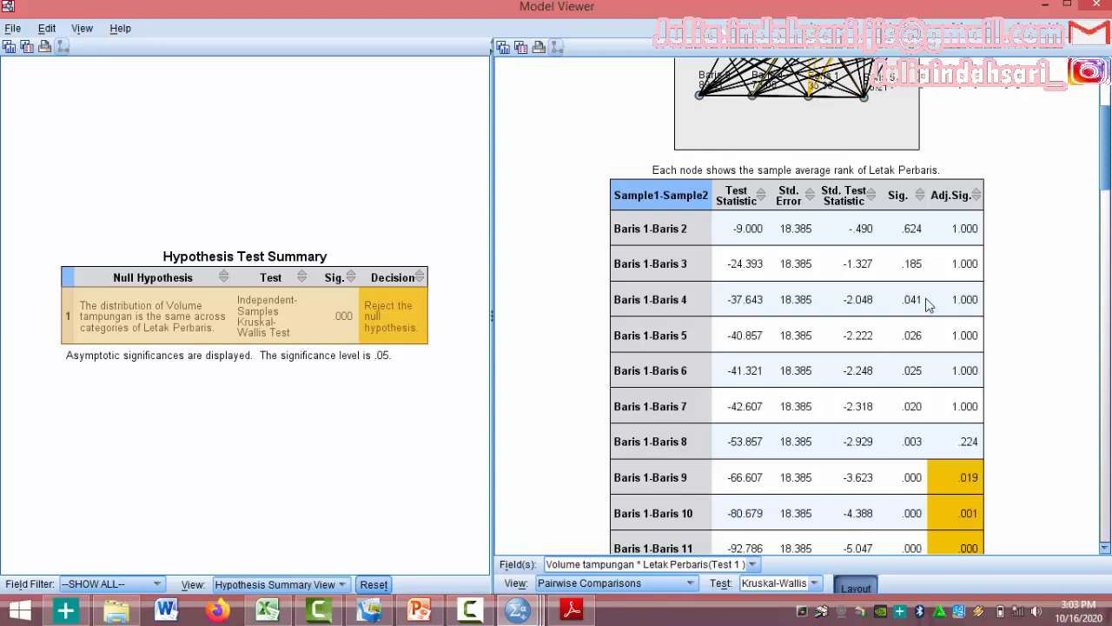
scroll(928, 303, "down", 3)
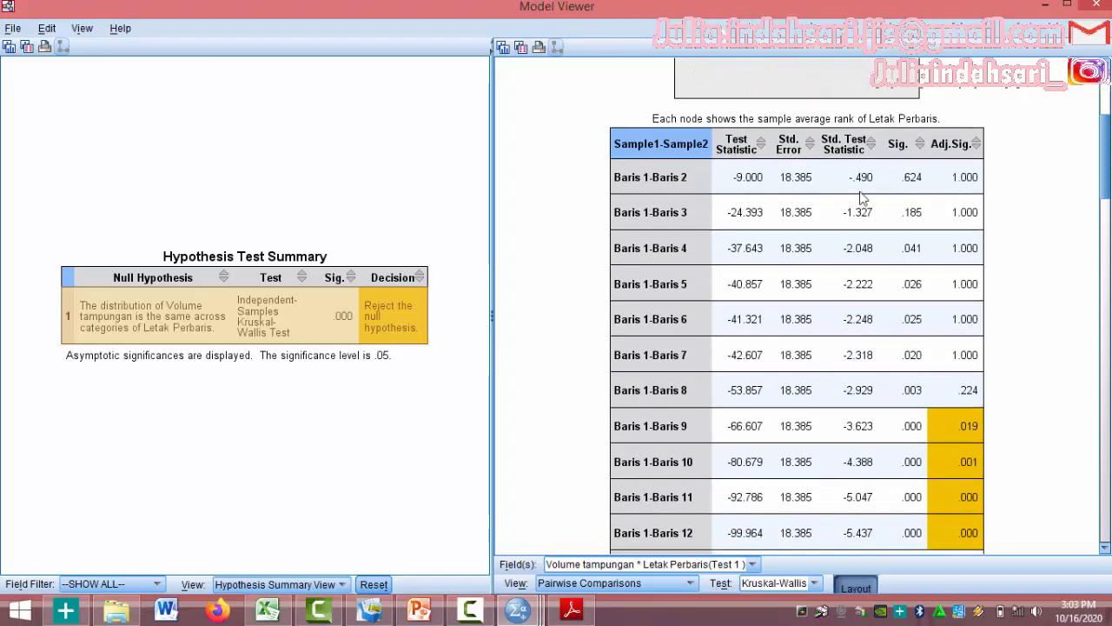
scroll(936, 426, "down", 1)
scroll(936, 424, "down", 1)
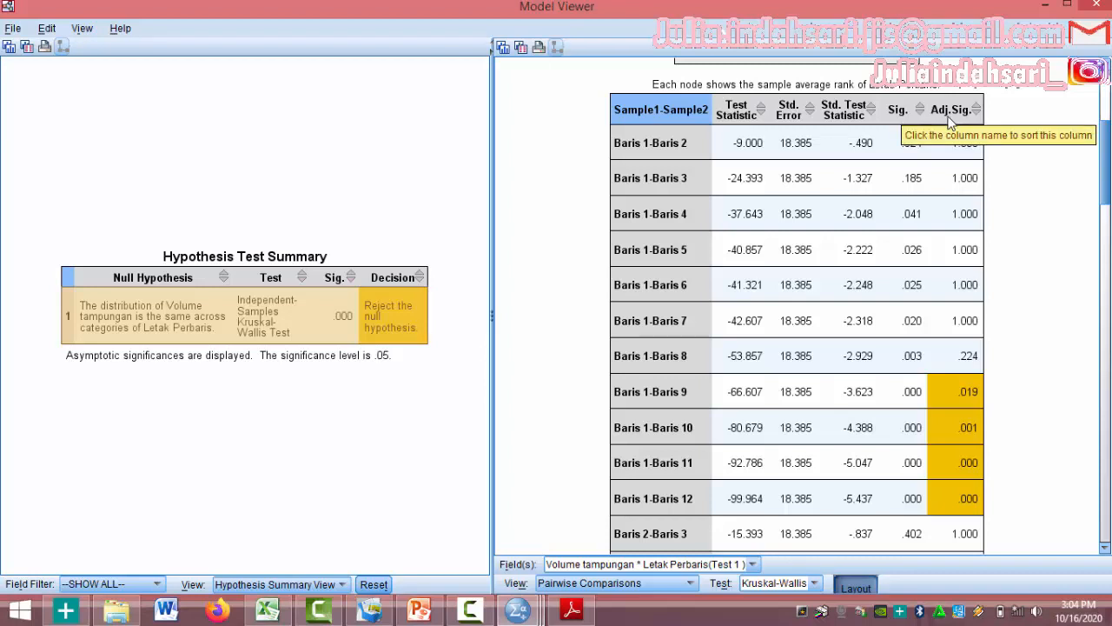
left_click(1045, 6)
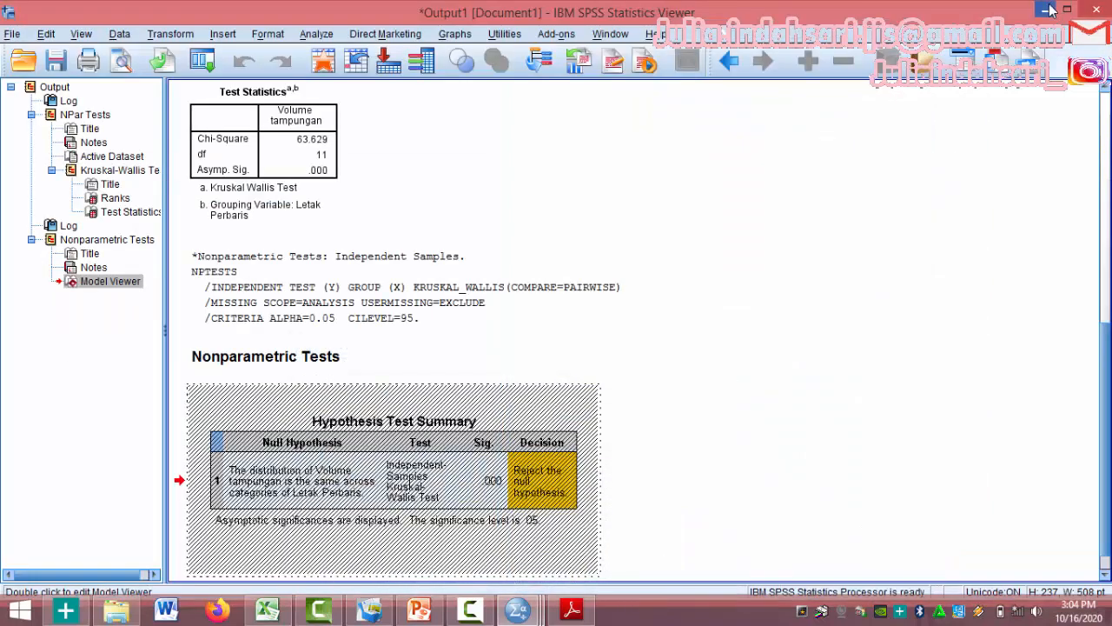